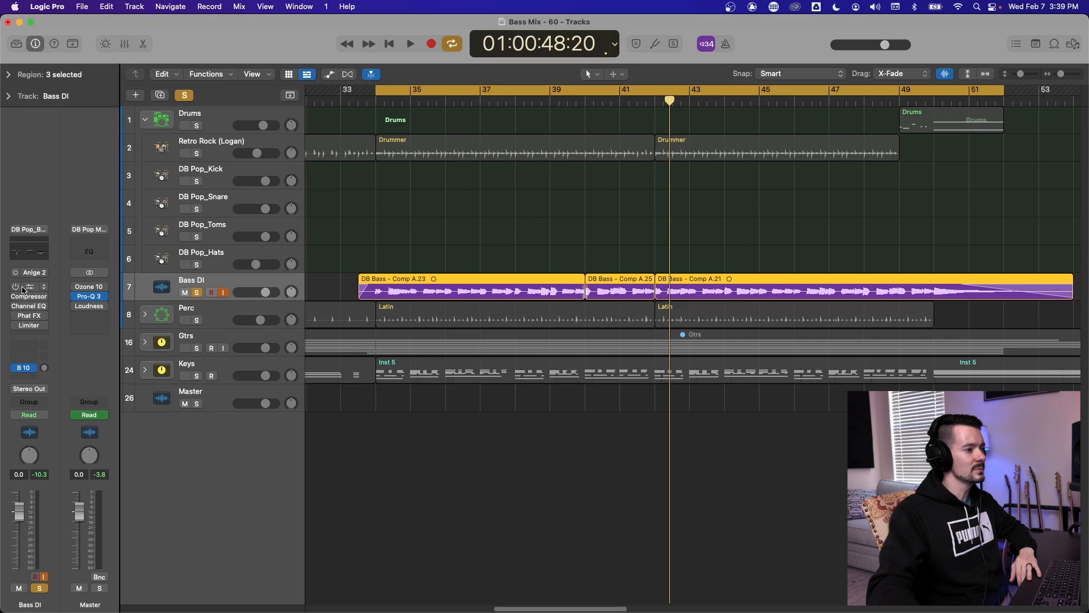
# - Look up where Bass Amp Designer sits among Logic's amps and pedals effects from the Bass DI track's first insert
pyautogui.click(44, 287)
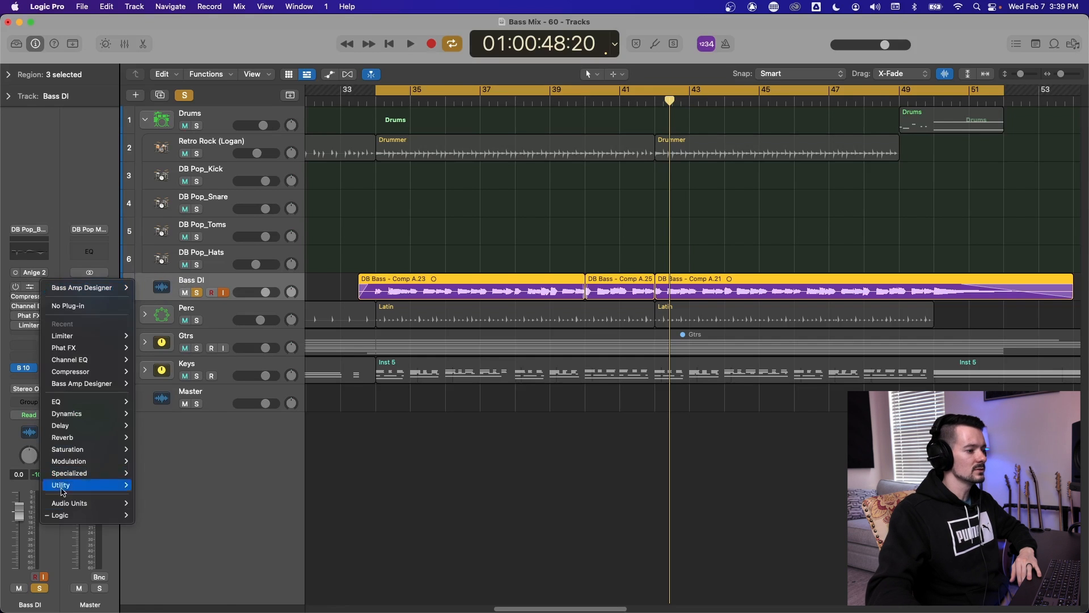
pyautogui.moveTo(63, 515)
pyautogui.moveTo(168, 458)
pyautogui.moveTo(282, 461)
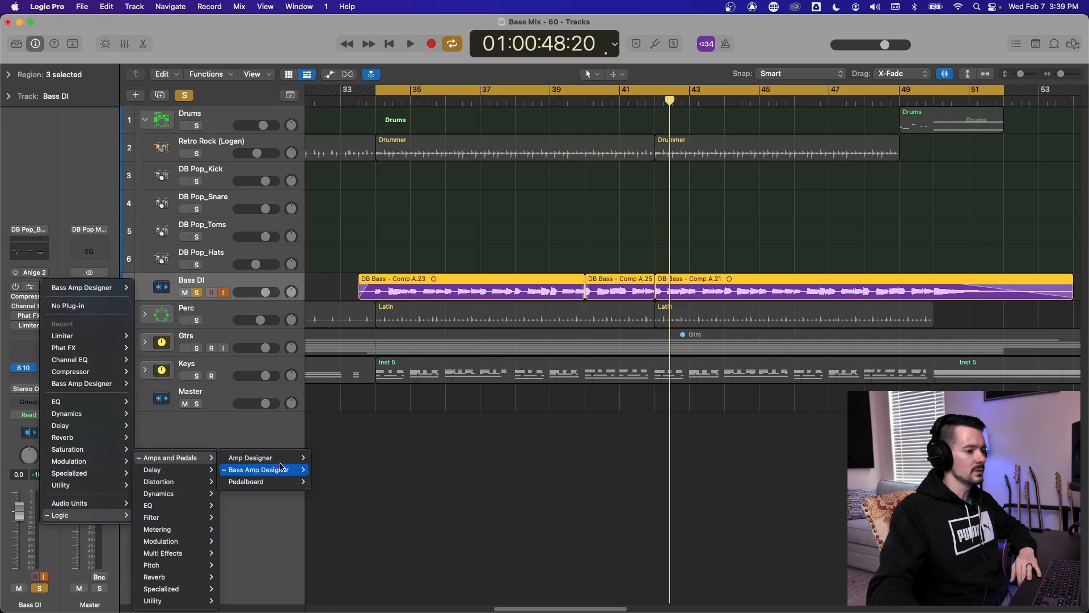
pyautogui.click(325, 471)
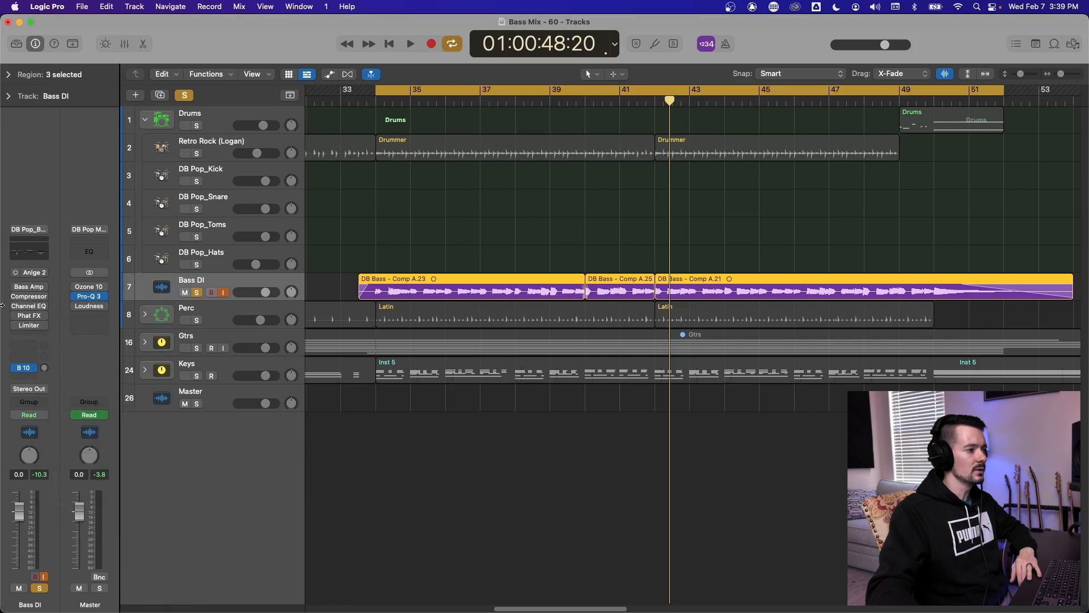
# - Activate and open Bass Amp Designer on the Bass DI track, and select its Direct Box
pyautogui.click(28, 287)
pyautogui.moveTo(608, 163); pyautogui.dragTo(513, 153)
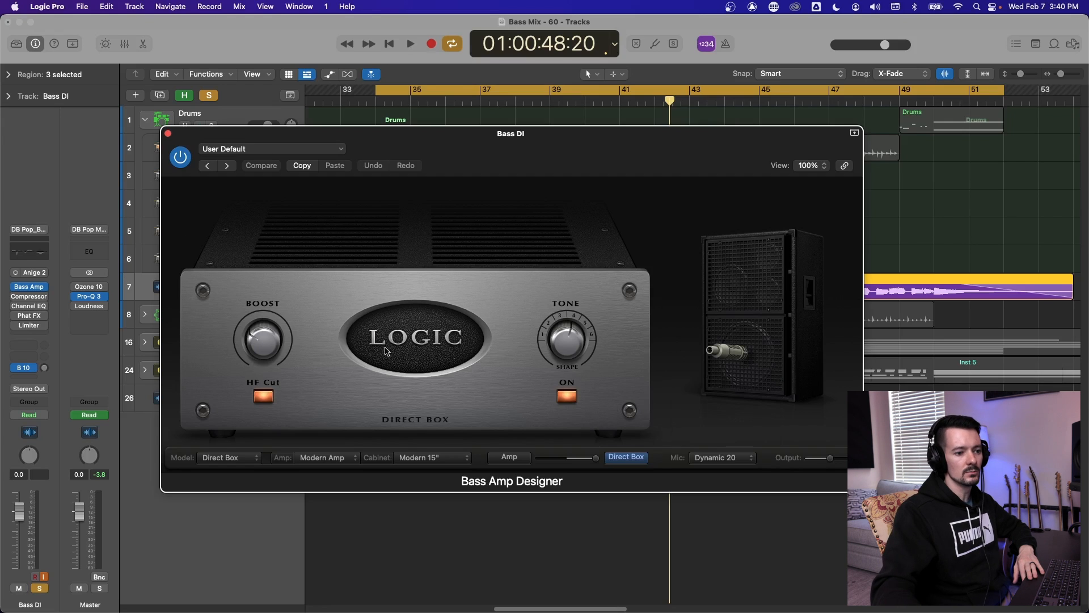
pyautogui.click(618, 460)
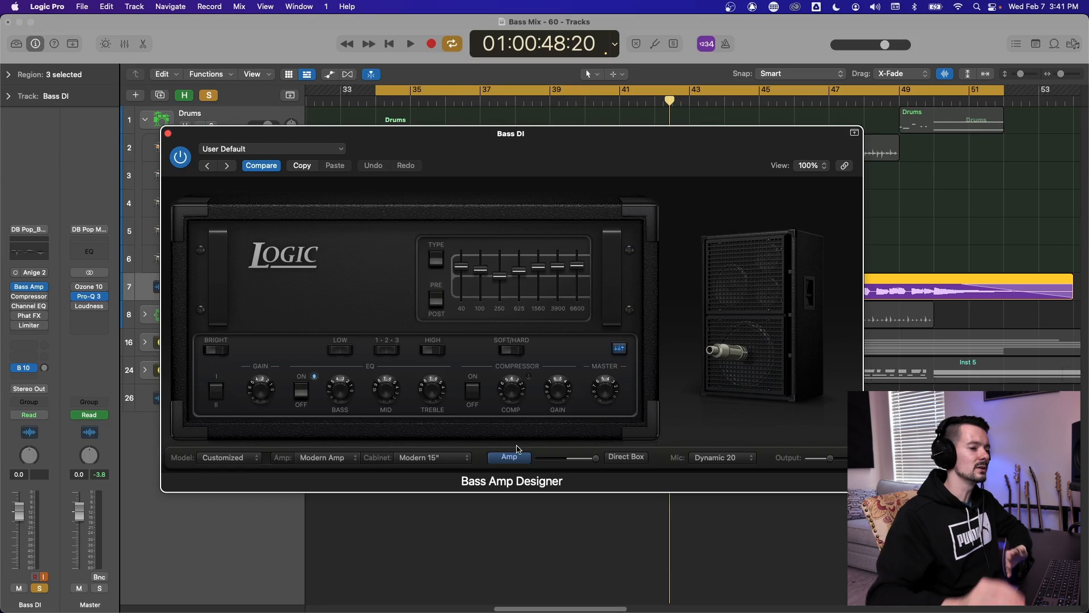
pyautogui.click(628, 457)
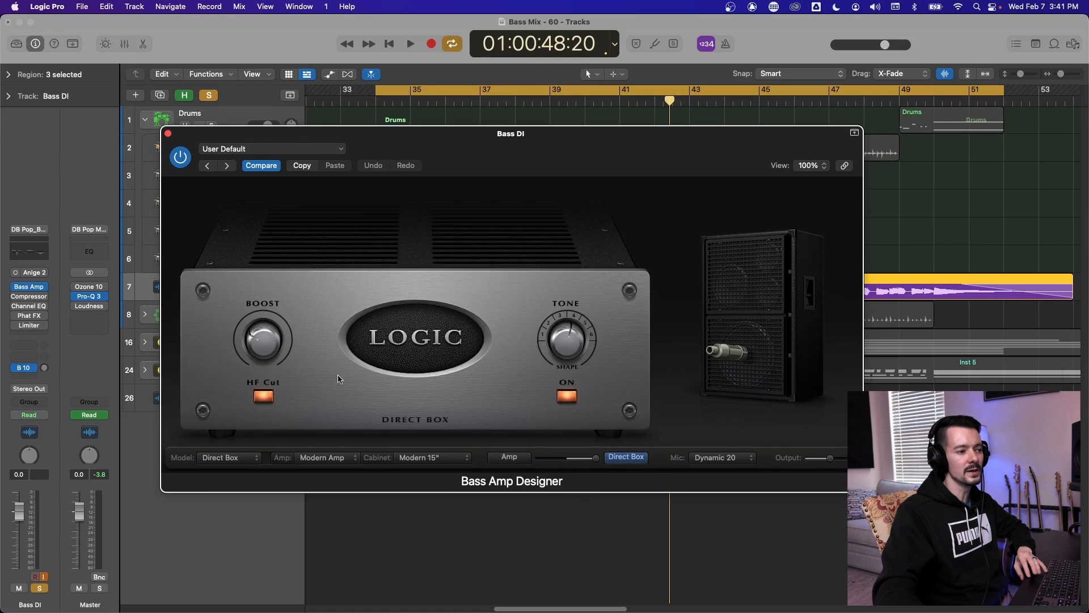
# - Switch off the direct box's tone section and HF Cut while playing the bass, and listen to the dry sound
pyautogui.press('space')
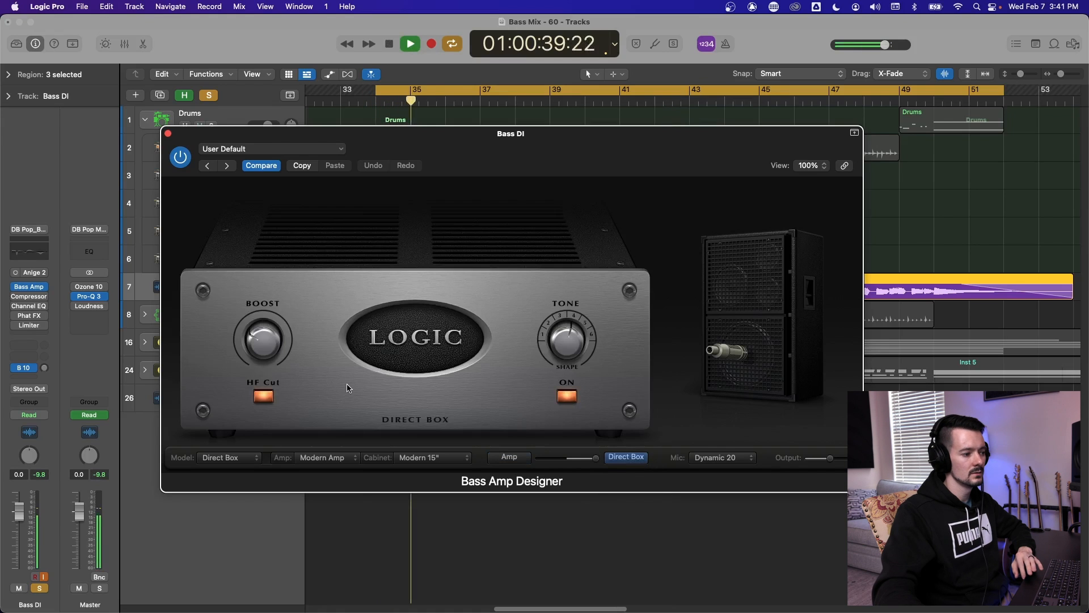
pyautogui.click(567, 397)
pyautogui.click(264, 397)
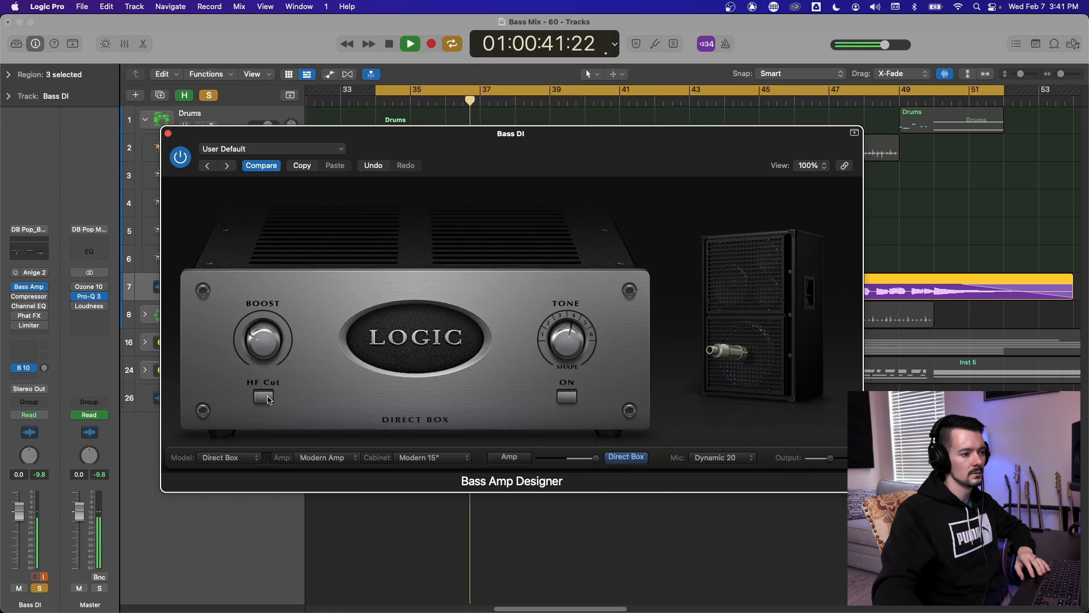
pyautogui.press('space')
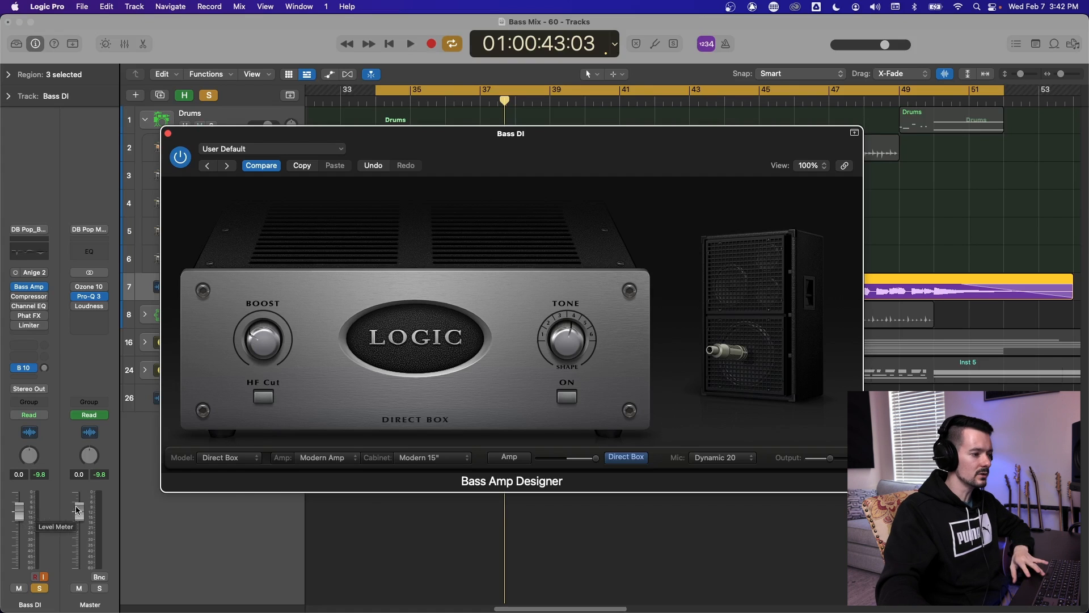
pyautogui.press('space')
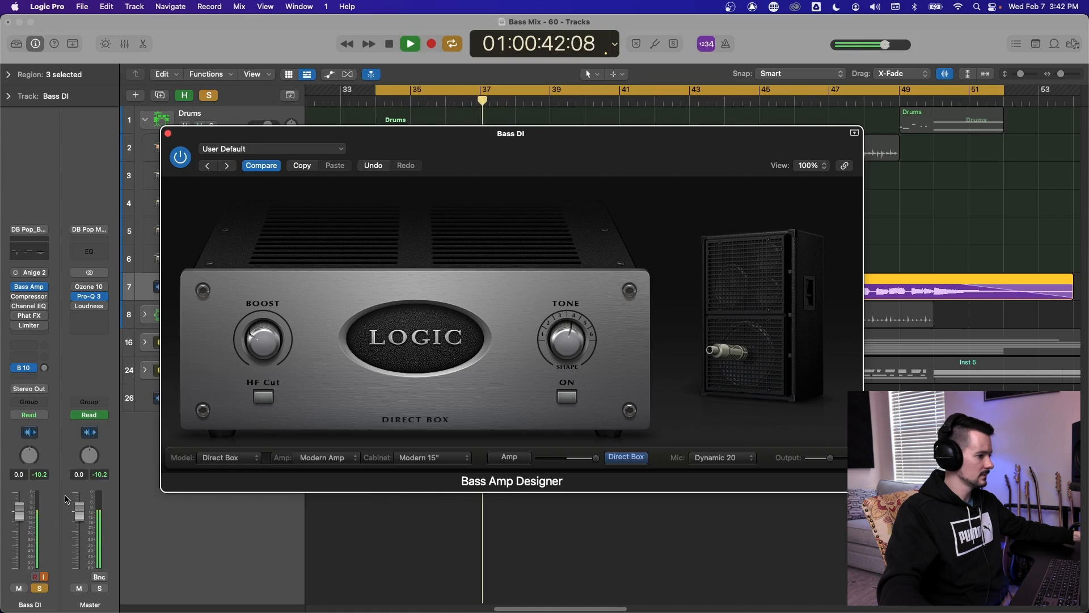
pyautogui.press('space')
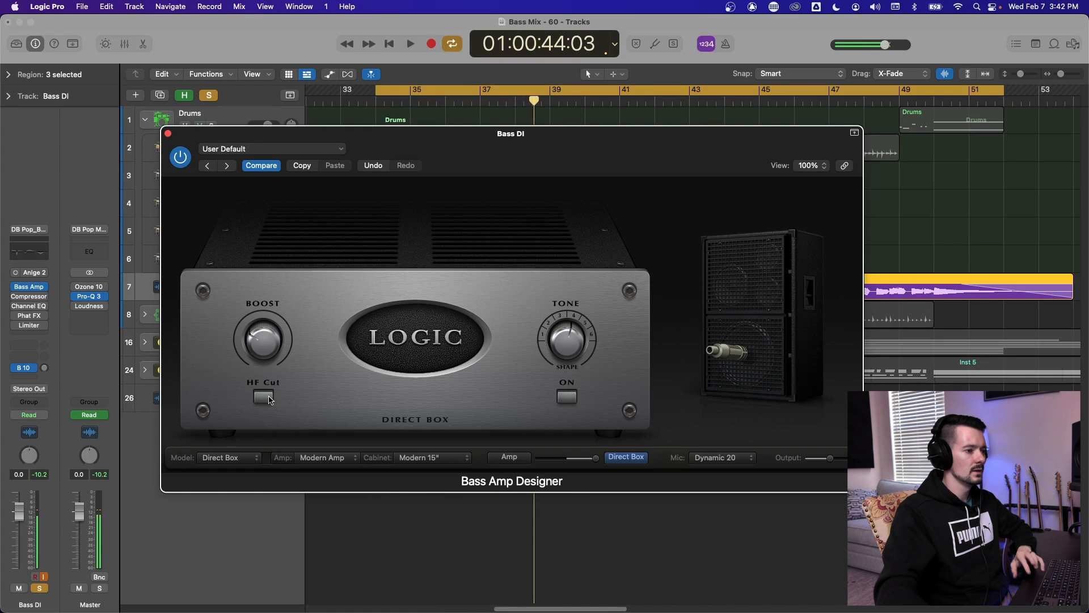
# - Compare the bass with HF Cut on and off during playback, leaving HF Cut engaged
pyautogui.click(263, 397)
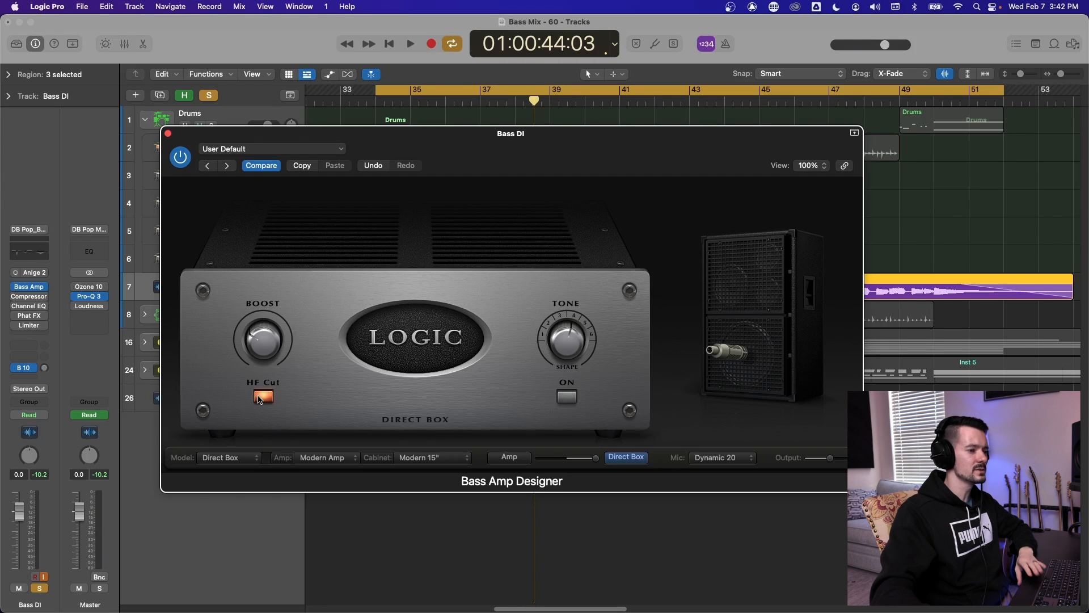
pyautogui.press('space')
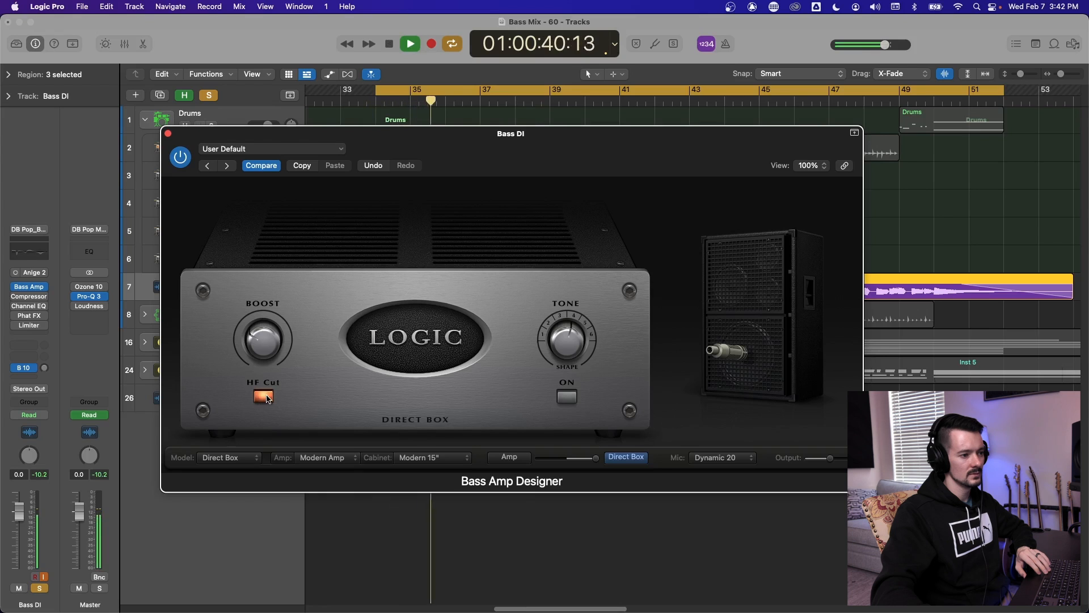
pyautogui.click(265, 397)
pyautogui.press('space')
pyautogui.press('space')
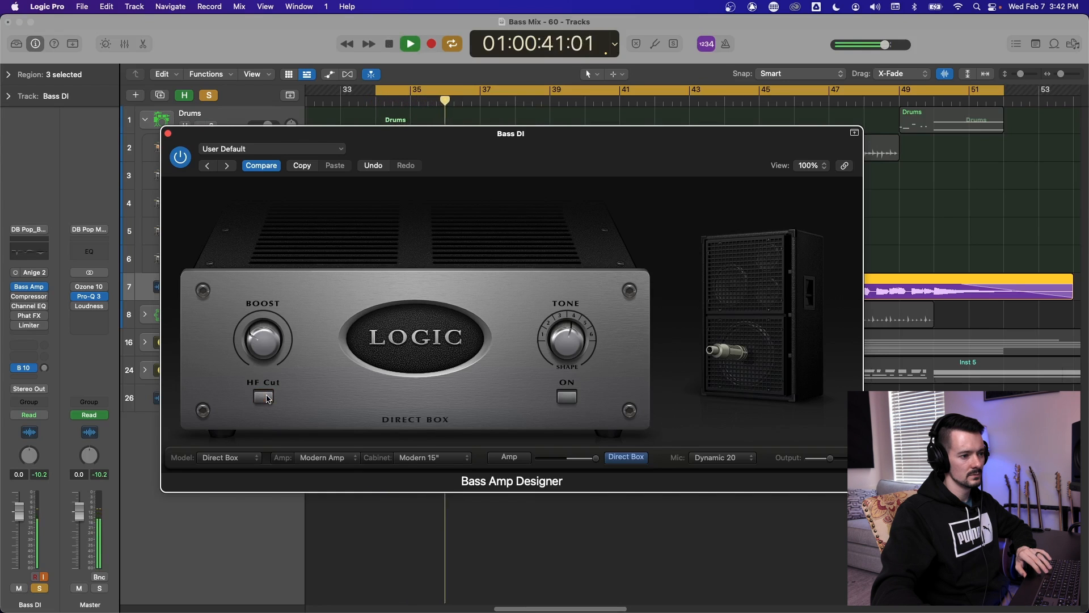
pyautogui.click(265, 397)
pyautogui.press('space')
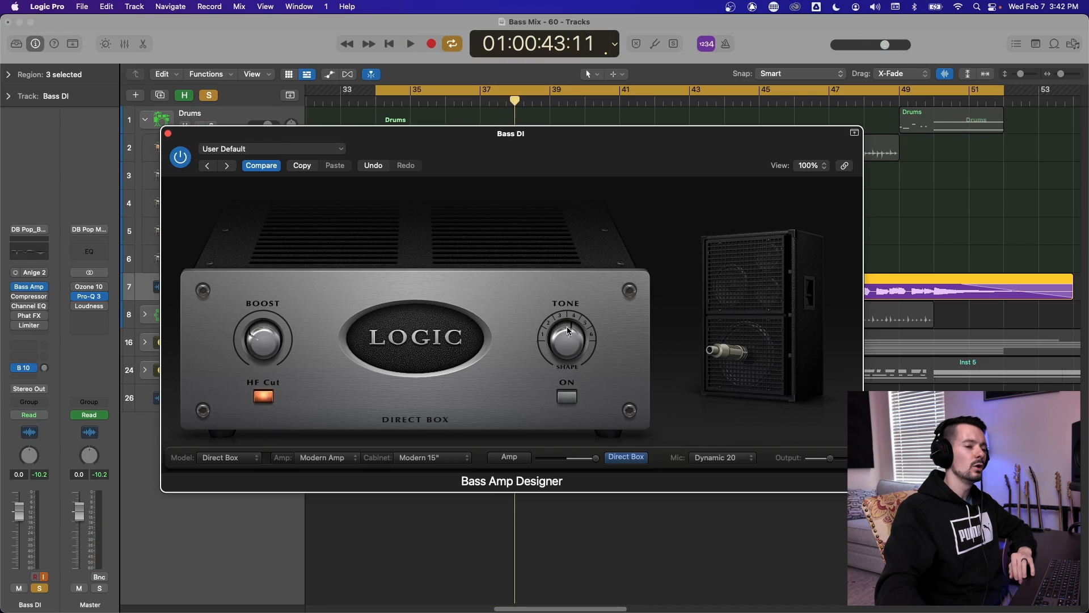
# - Try the direct box's Tone knob and toggle its tone section on and off while playback is stopped
pyautogui.moveTo(554, 334)
pyautogui.mouseDown()
pyautogui.moveTo(552, 367)
pyautogui.moveTo(568, 295)
pyautogui.moveTo(562, 366)
pyautogui.moveTo(570, 319)
pyautogui.mouseUp()
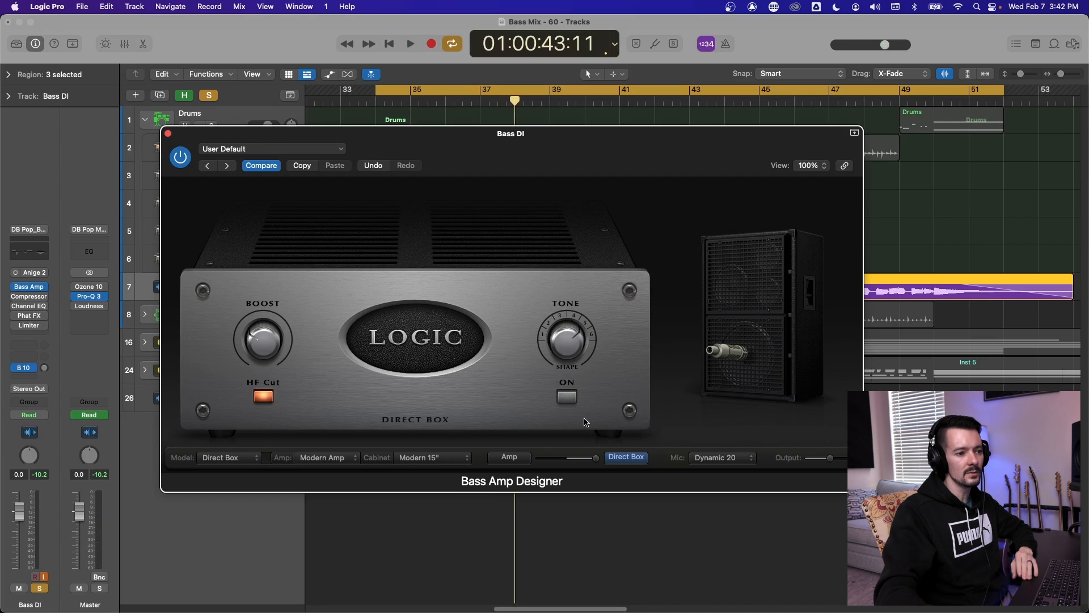
pyautogui.click(575, 402)
pyautogui.click(574, 402)
pyautogui.click(574, 401)
pyautogui.click(574, 400)
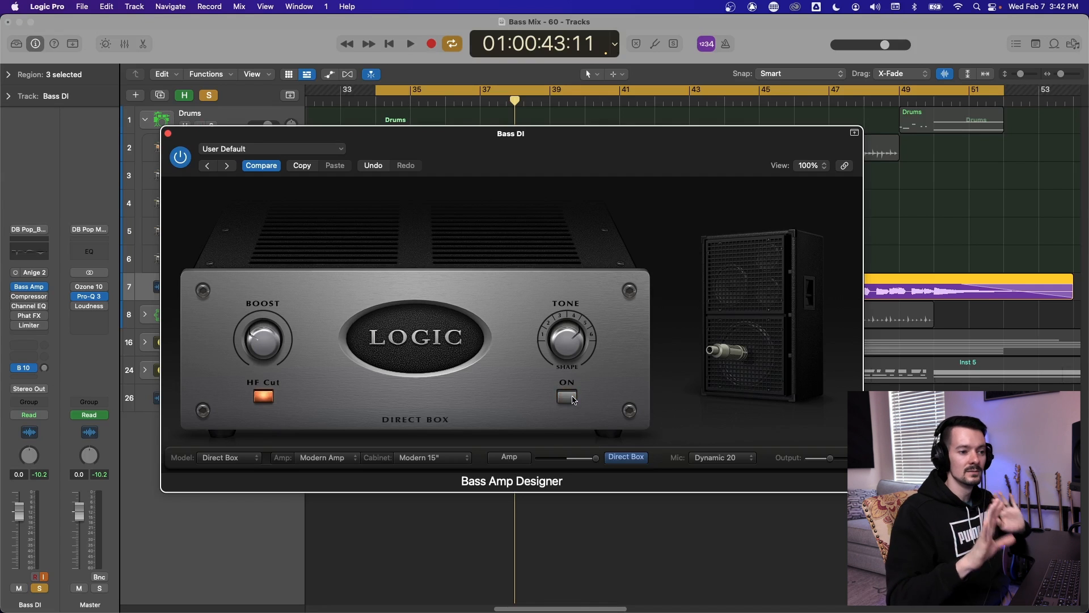
pyautogui.click(574, 402)
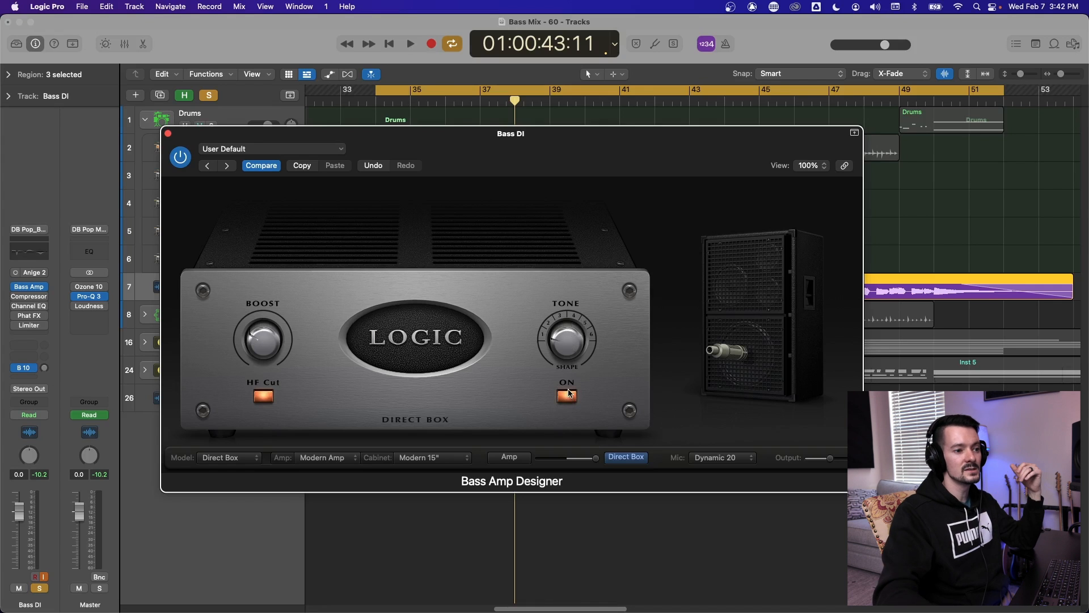
pyautogui.click(569, 398)
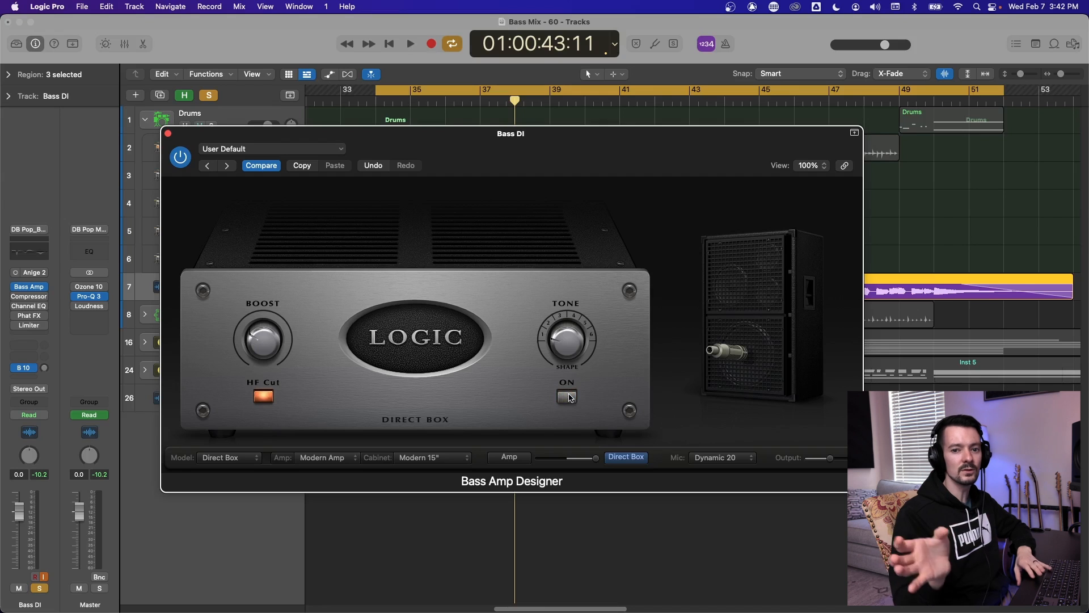
# - Switch the direct box's tone section on during playback and audition the tone shapes
pyautogui.press('space')
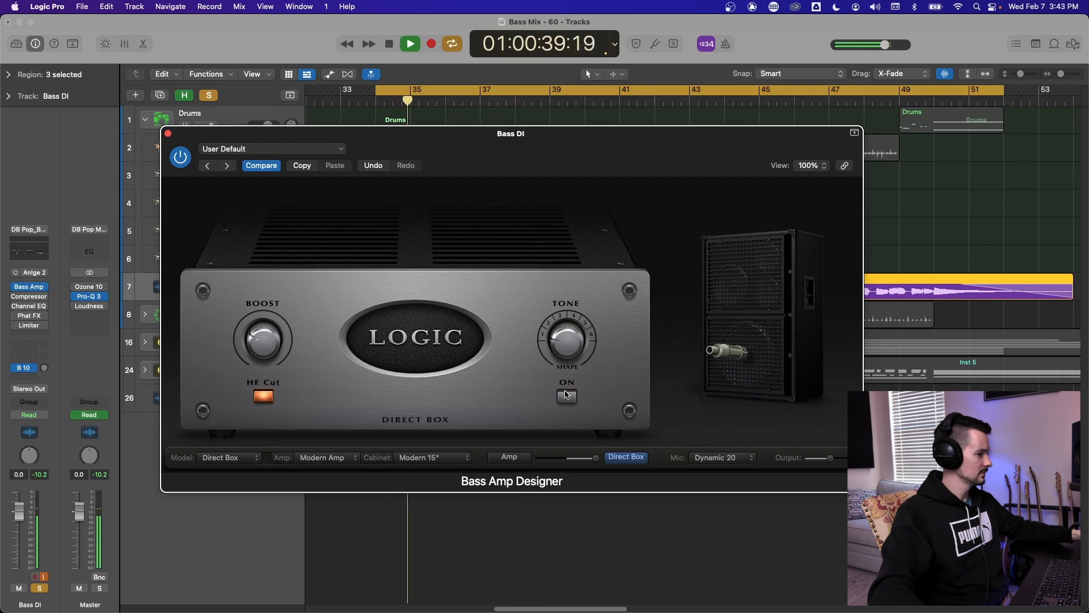
pyautogui.click(569, 397)
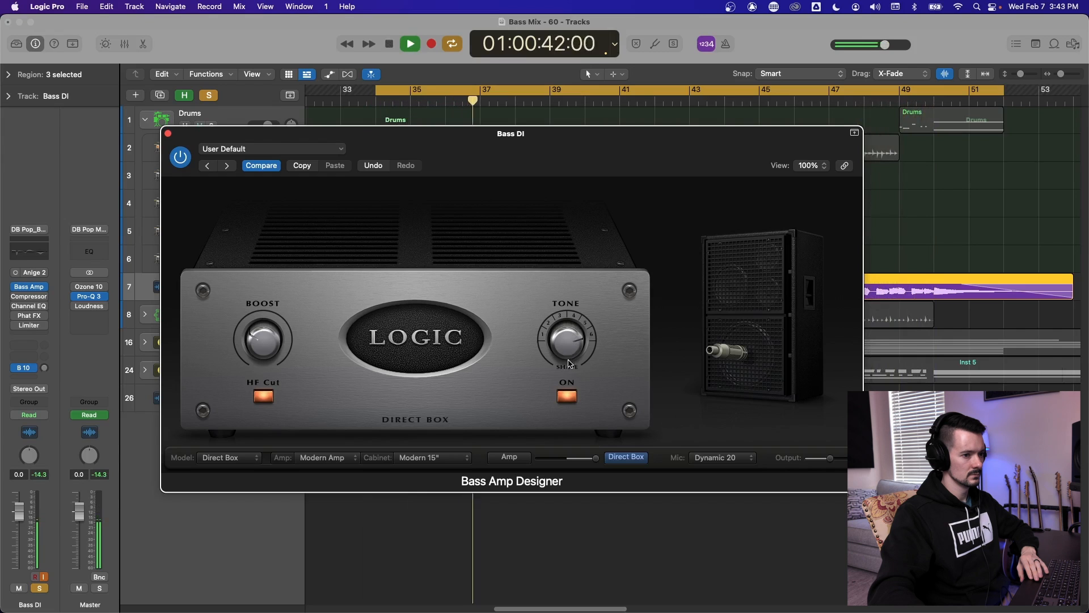
pyautogui.press('space')
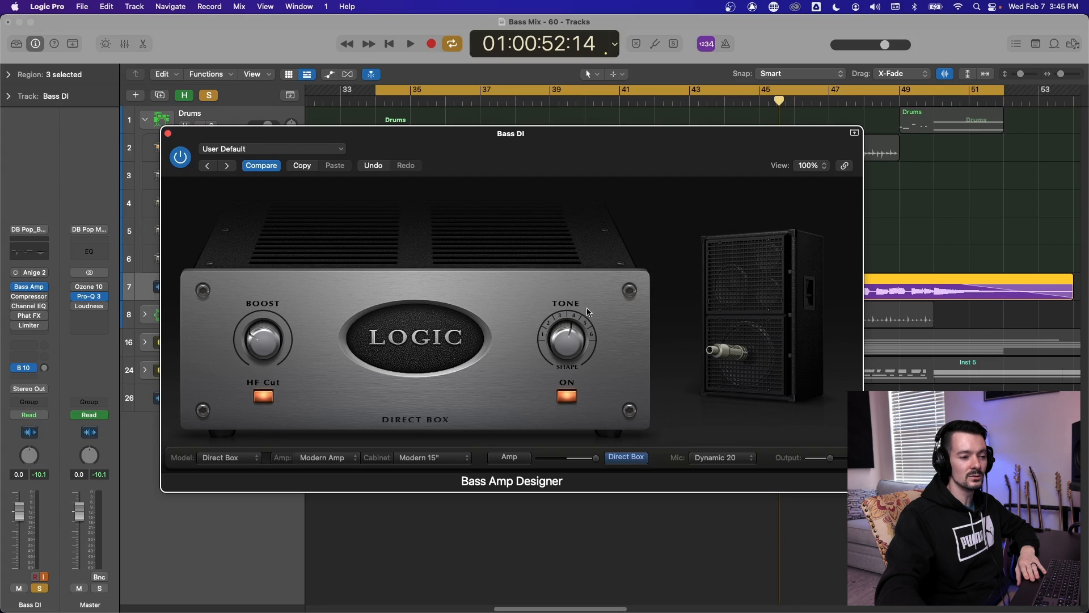
# - Shift the blend fully from Direct Box to Amp, show the amp, and set its model to Classic Amp
pyautogui.moveTo(597, 460); pyautogui.dragTo(383, 462)
pyautogui.click(507, 458)
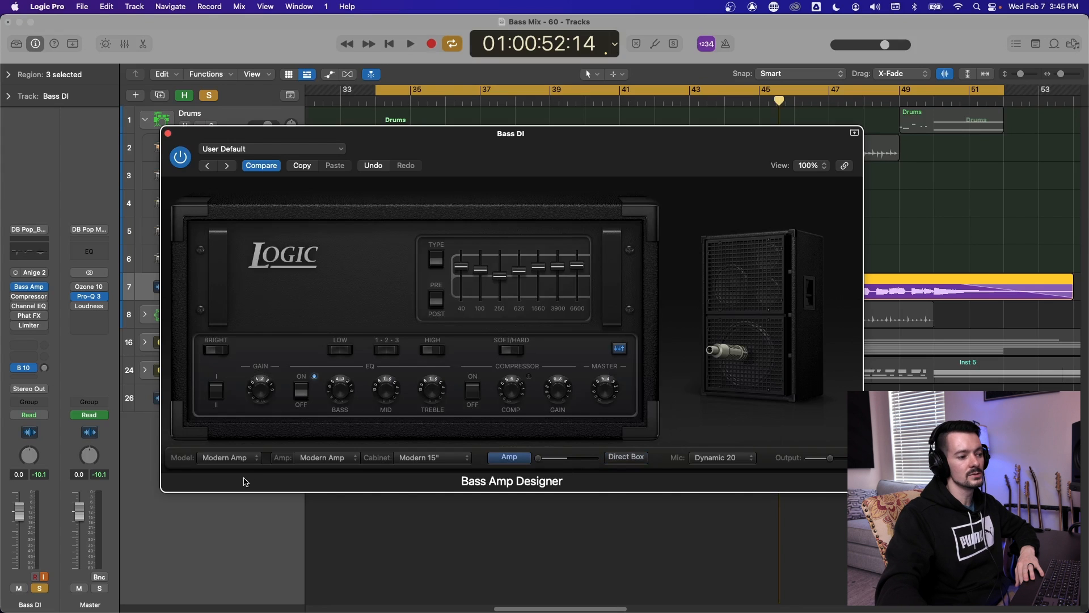
pyautogui.click(236, 459)
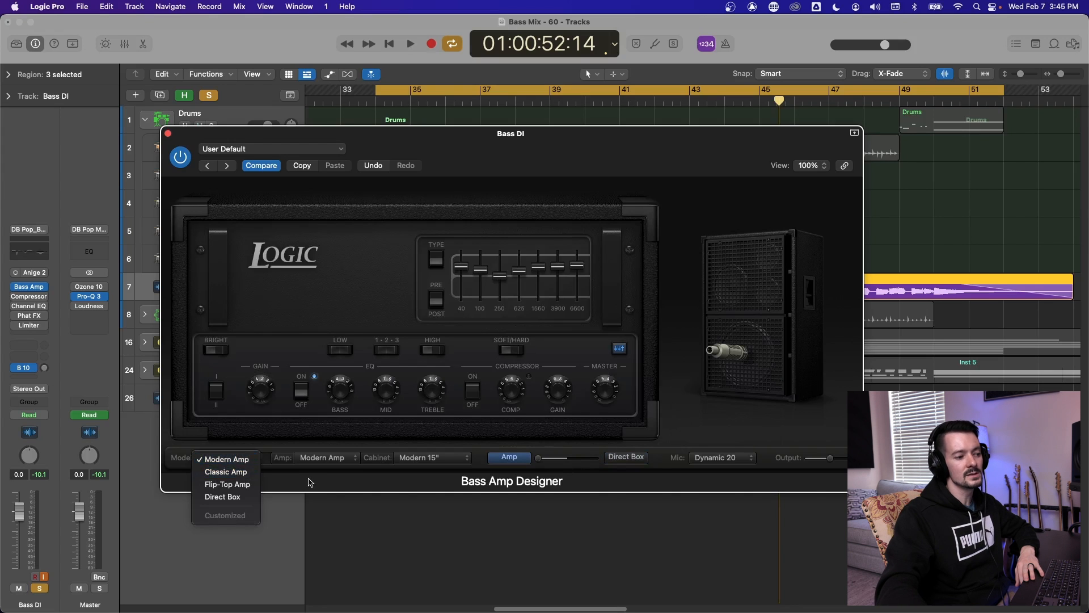
pyautogui.click(226, 471)
pyautogui.click(236, 460)
pyautogui.click(331, 486)
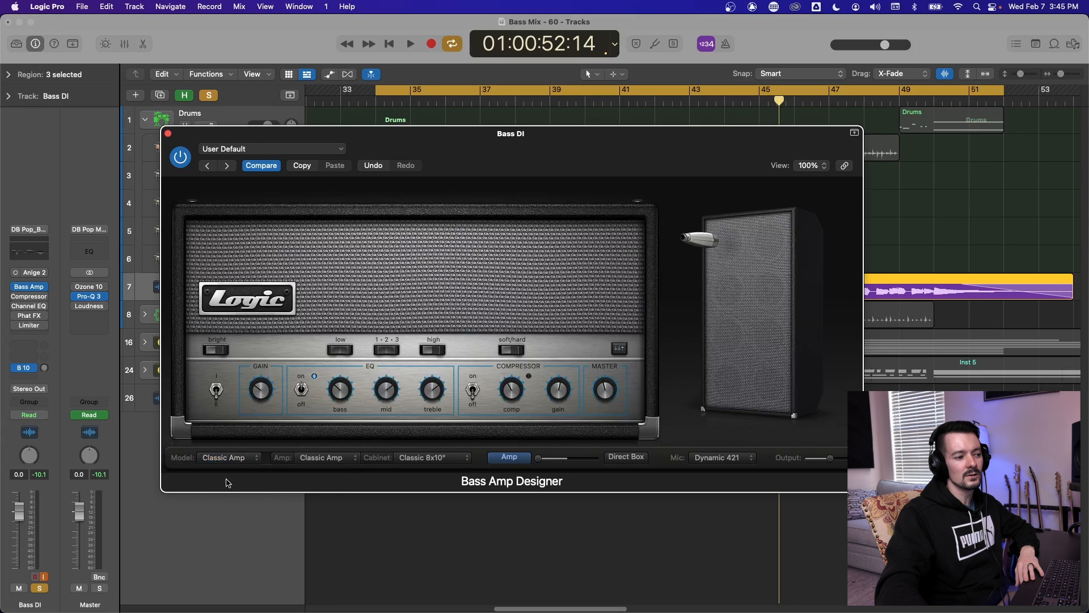
# - Change the model to Flip-Top Amp and return to the Direct Box
pyautogui.click(229, 459)
pyautogui.click(239, 471)
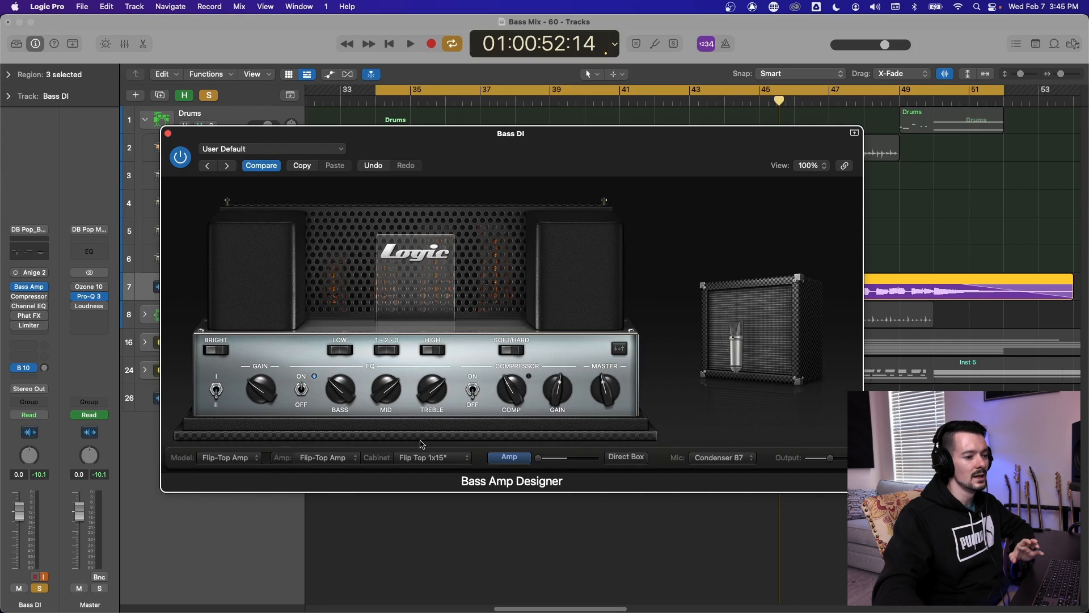
pyautogui.click(624, 459)
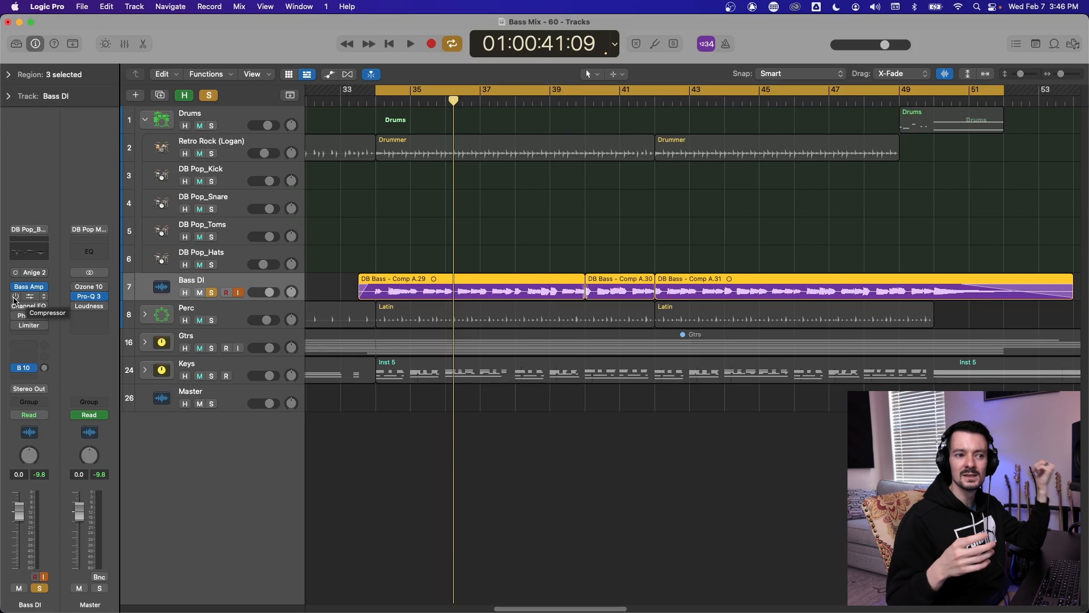
# - Activate and open the Compressor on the Bass DI track, and review its threshold, ratio, make-up, attack and release settings
pyautogui.click(17, 296)
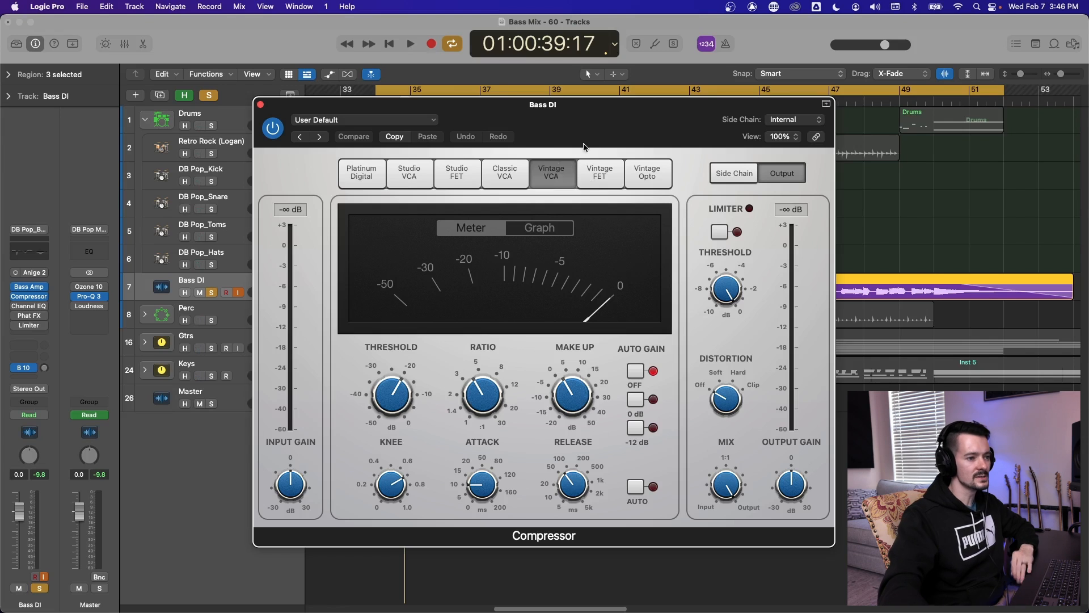
pyautogui.moveTo(392, 386)
pyautogui.moveTo(485, 395)
pyautogui.moveTo(586, 404)
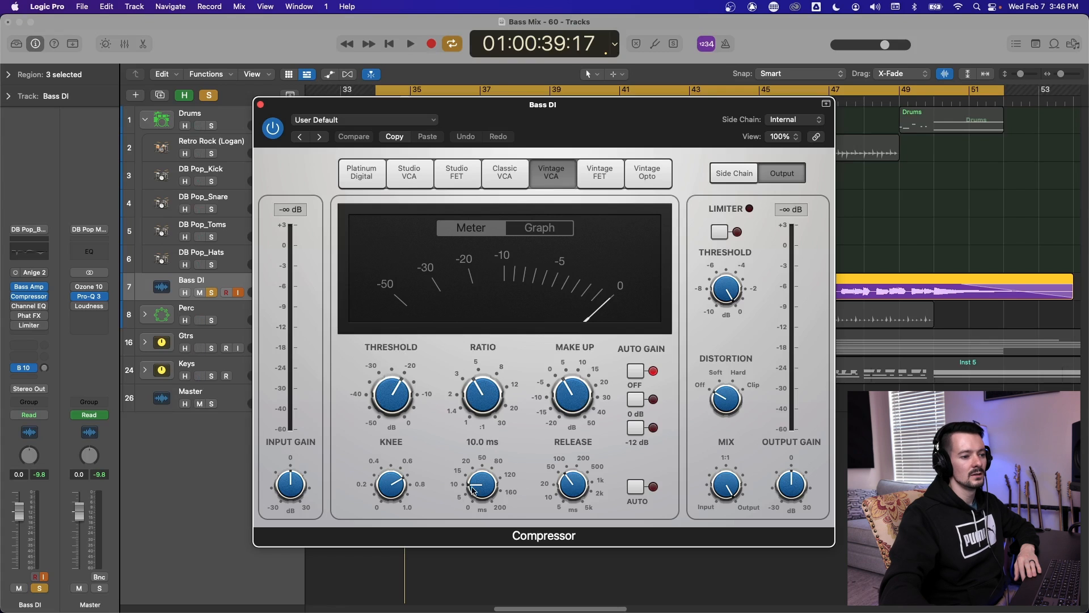
pyautogui.moveTo(578, 486)
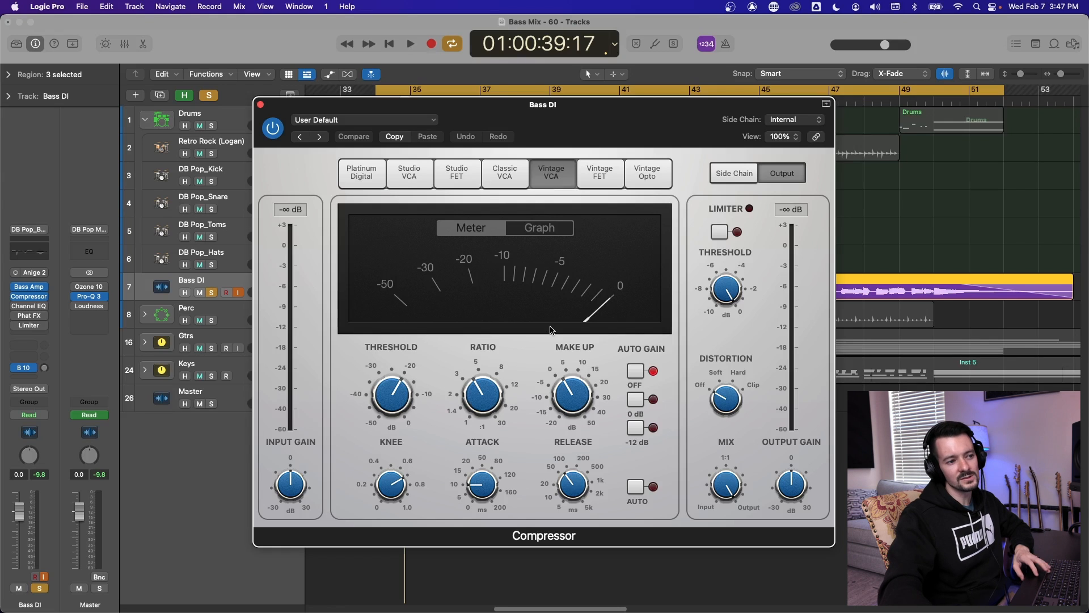
# - Audition the compressed bass and set the Compressor's threshold to -21.5 dB
pyautogui.press('space')
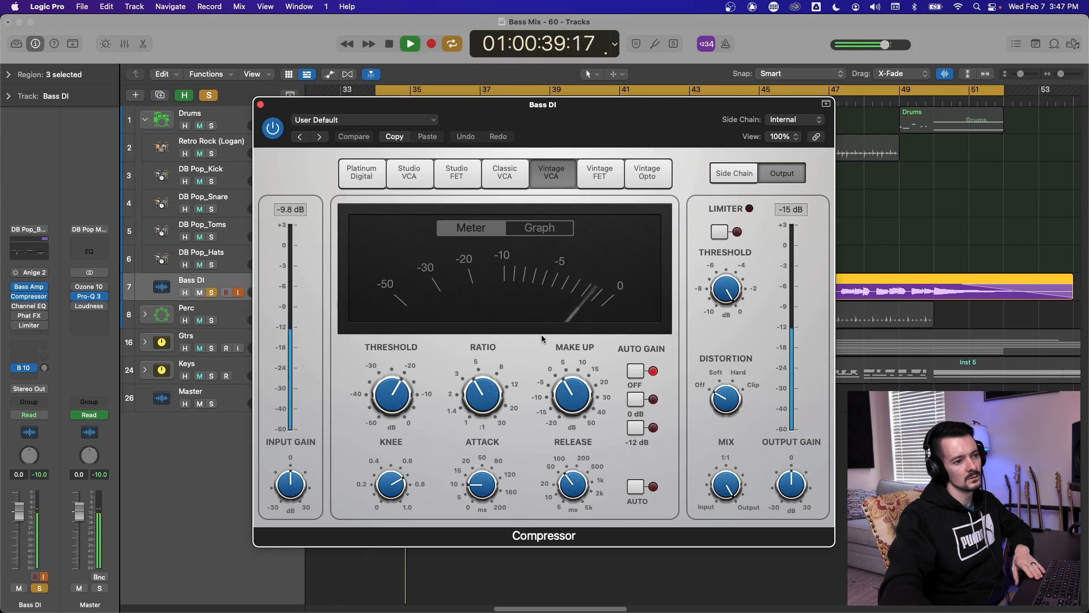
pyautogui.moveTo(398, 393); pyautogui.dragTo(399, 396)
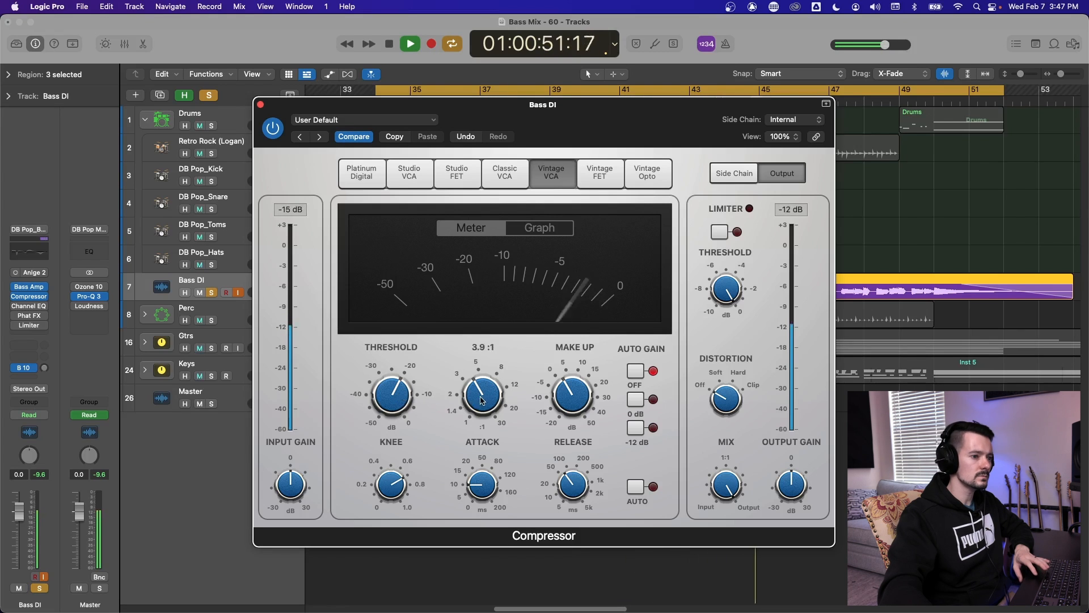
pyautogui.press('space')
pyautogui.moveTo(393, 393)
pyautogui.moveTo(393, 394); pyautogui.dragTo(405, 424)
pyautogui.moveTo(499, 399)
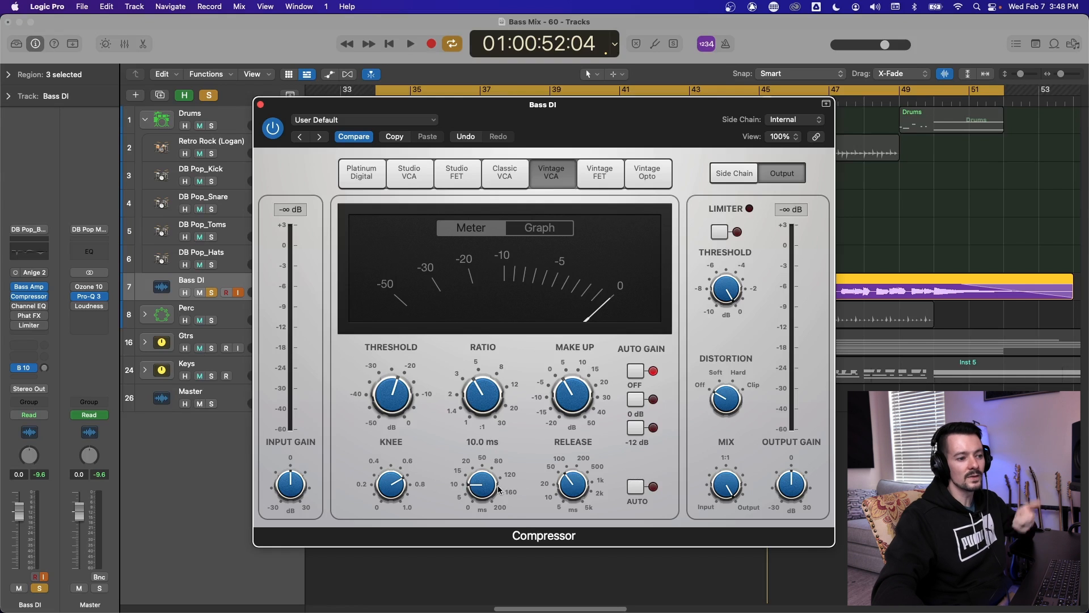
# - Audition the bass while setting the Compressor's attack to 20.0 ms and fine-tuning its threshold
pyautogui.press('space')
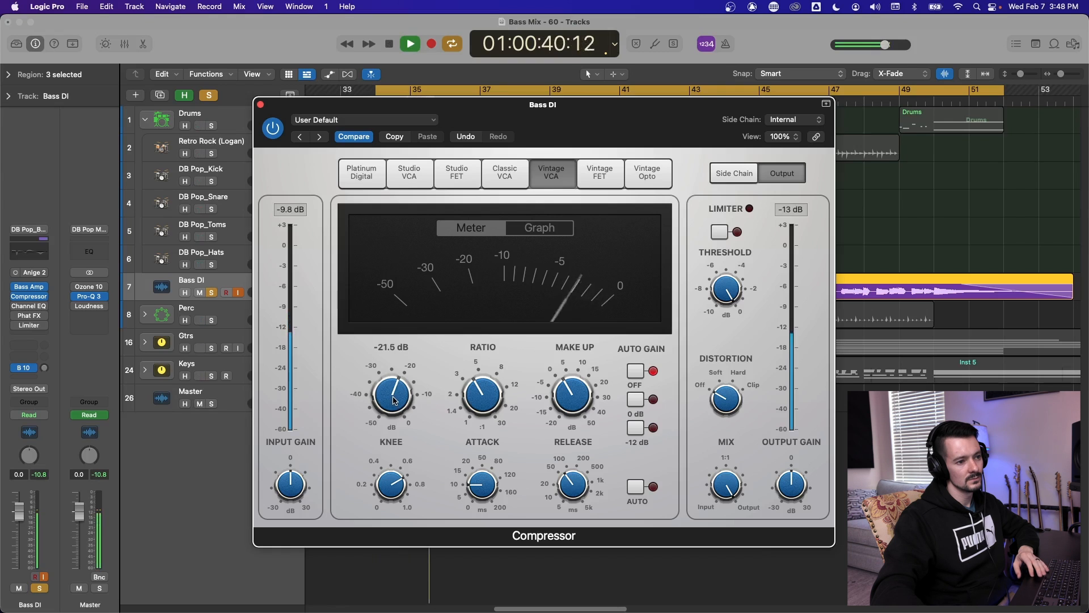
pyautogui.moveTo(482, 482)
pyautogui.mouseDown()
pyautogui.moveTo(482, 458)
pyautogui.moveTo(480, 477)
pyautogui.mouseUp()
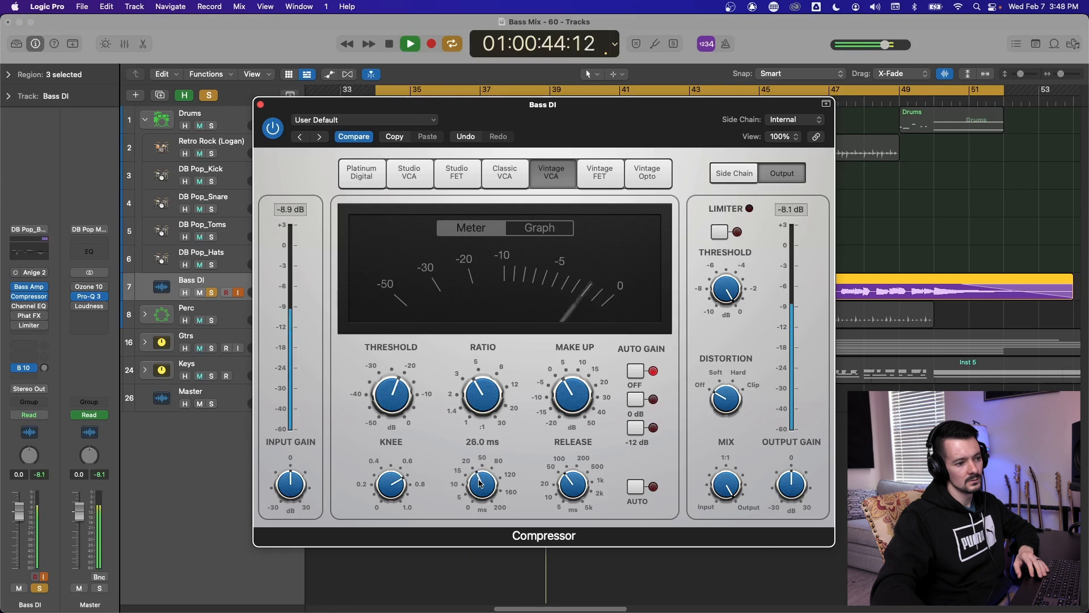
pyautogui.moveTo(391, 397)
pyautogui.mouseDown()
pyautogui.moveTo(398, 426)
pyautogui.moveTo(402, 402)
pyautogui.mouseUp()
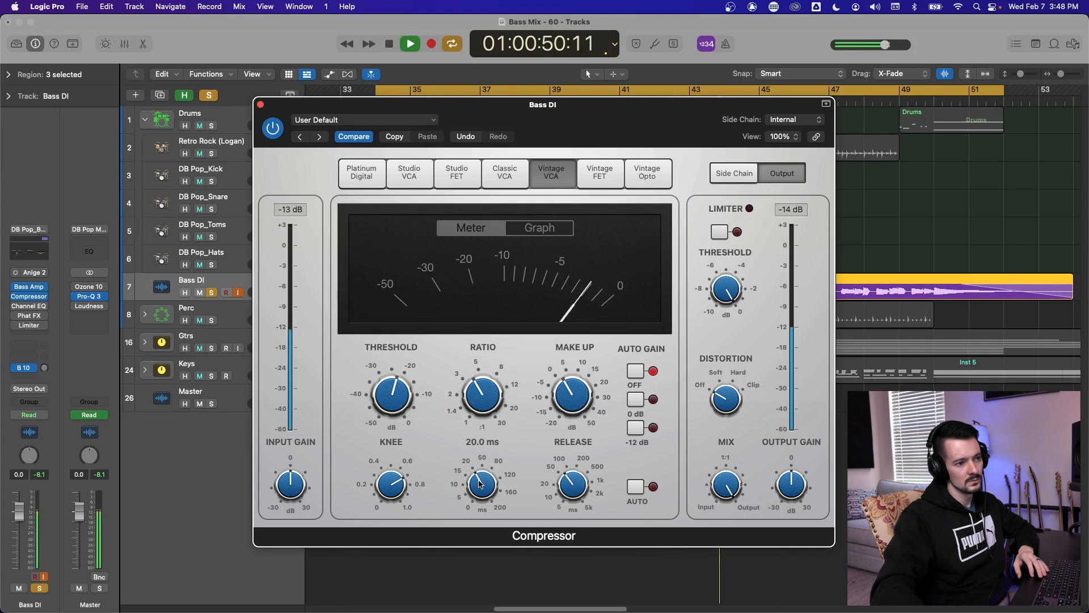
pyautogui.press('space')
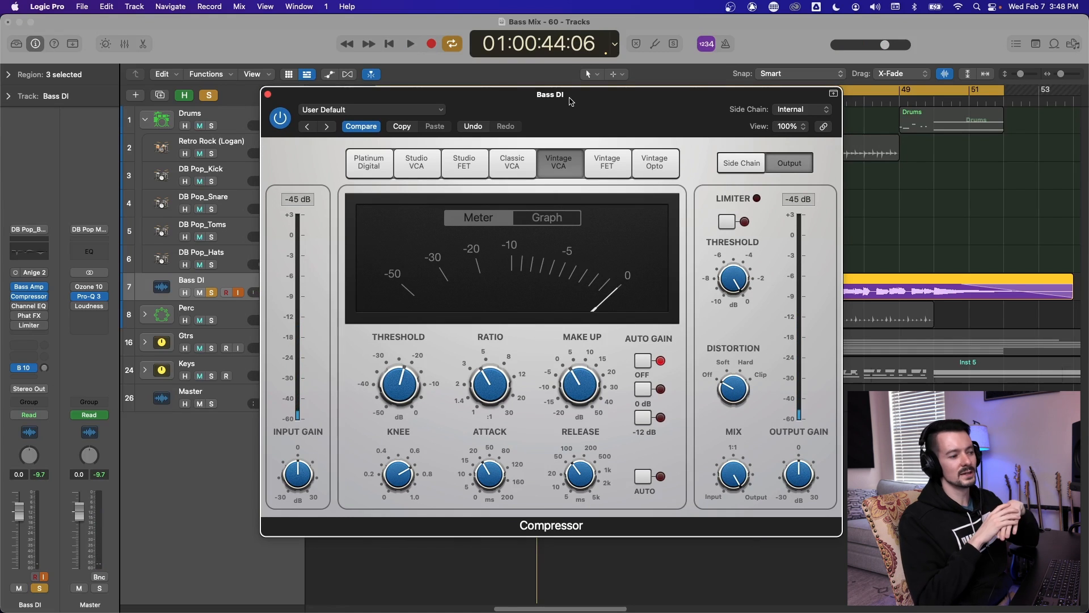
# - Activate and open the Channel EQ on the Bass DI track and switch off its preset bands
pyautogui.click(16, 307)
pyautogui.click(26, 309)
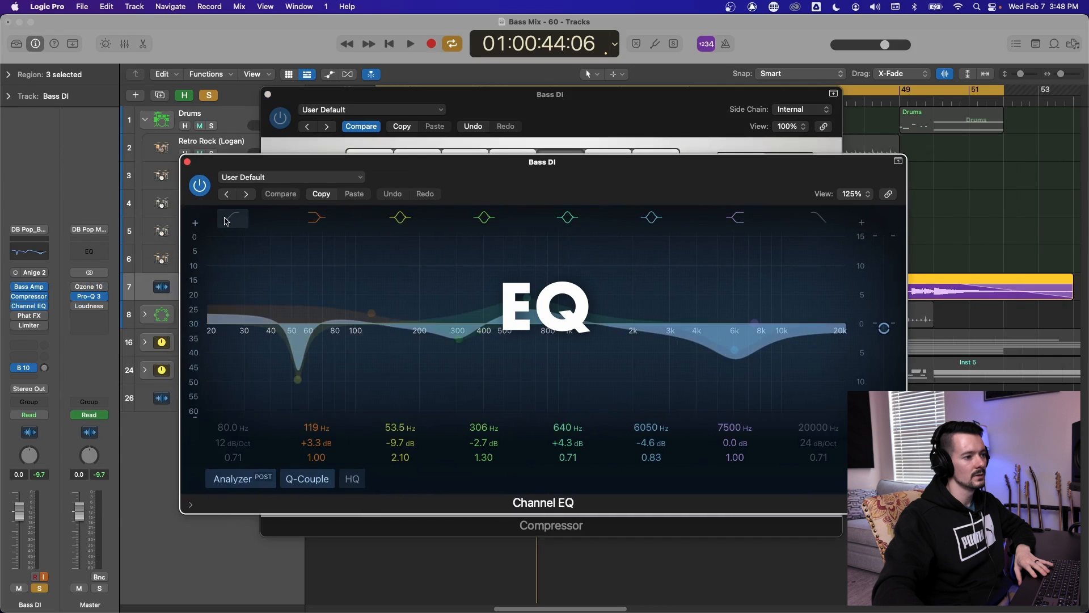
pyautogui.click(226, 219)
pyautogui.click(226, 219)
pyautogui.click(316, 217)
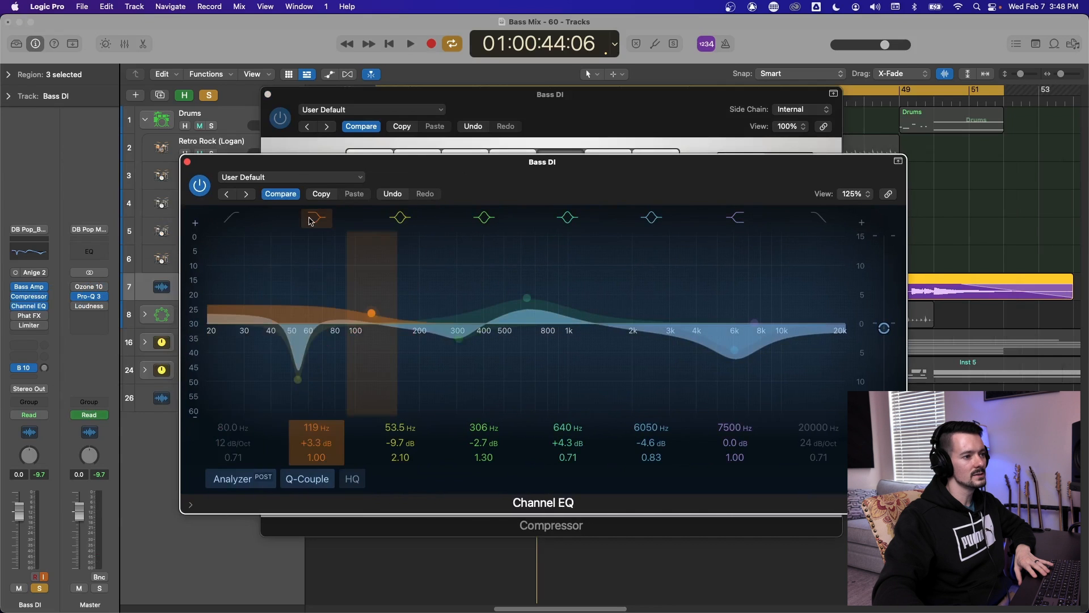
pyautogui.click(400, 217)
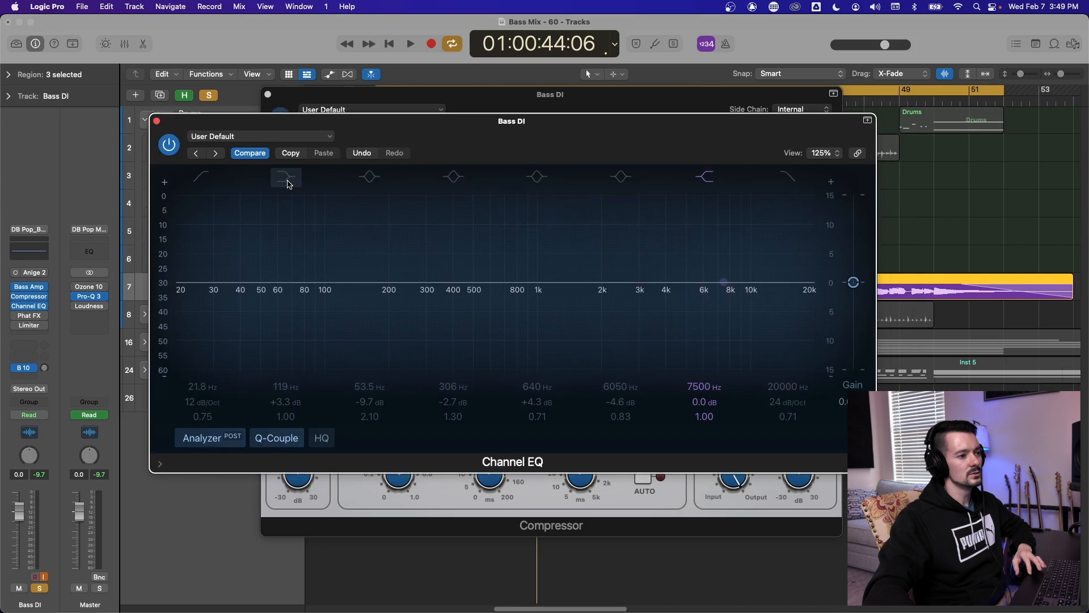
# - Enable the Channel EQ's low shelf at 119 Hz with a 3.3 dB boost and audition it
pyautogui.click(287, 183)
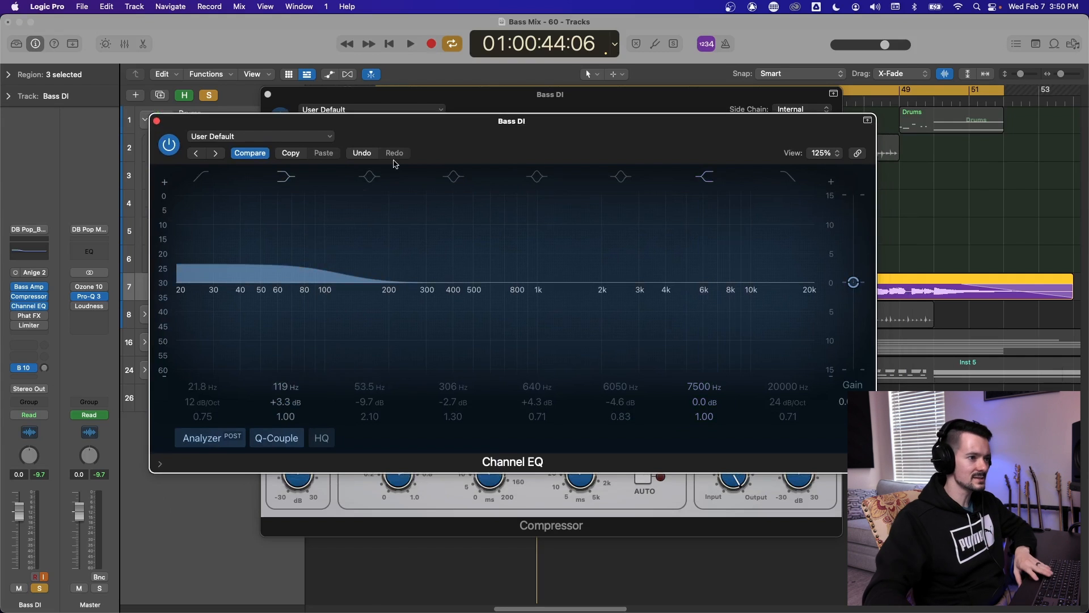
pyautogui.press('space')
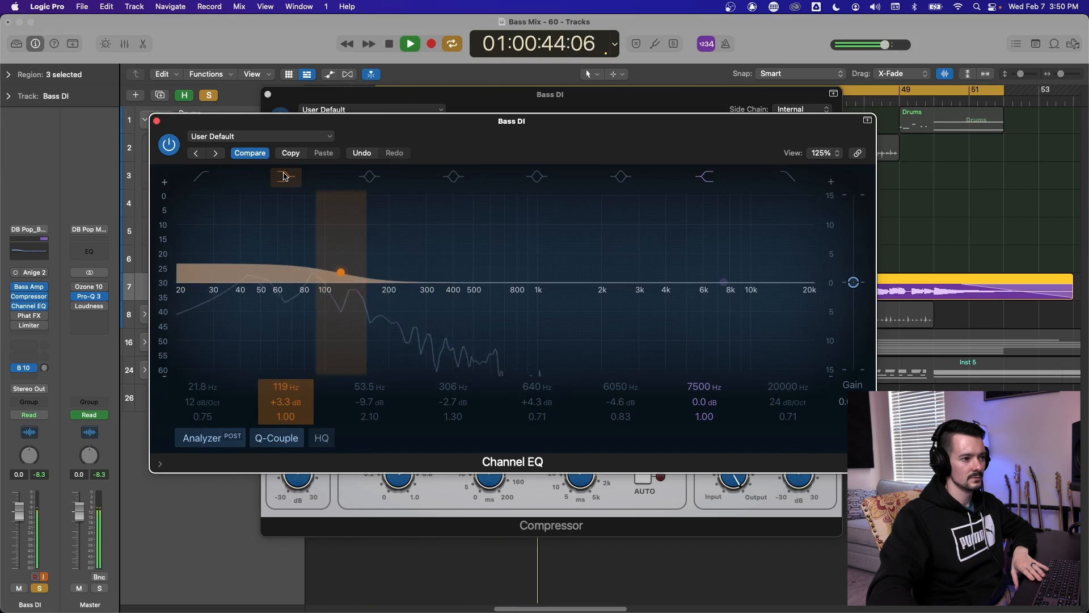
pyautogui.press('space')
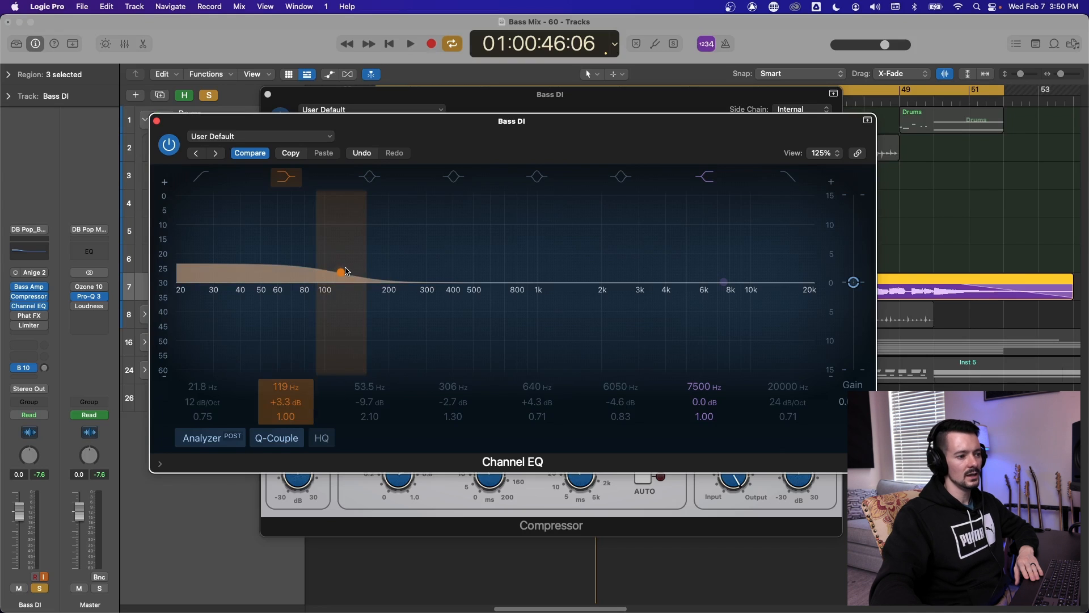
# - Try the low shelf at 80.5 Hz with +0.6 dB and at 177 Hz with +5.1 dB, auditioning the bass
pyautogui.moveTo(339, 275); pyautogui.dragTo(305, 280)
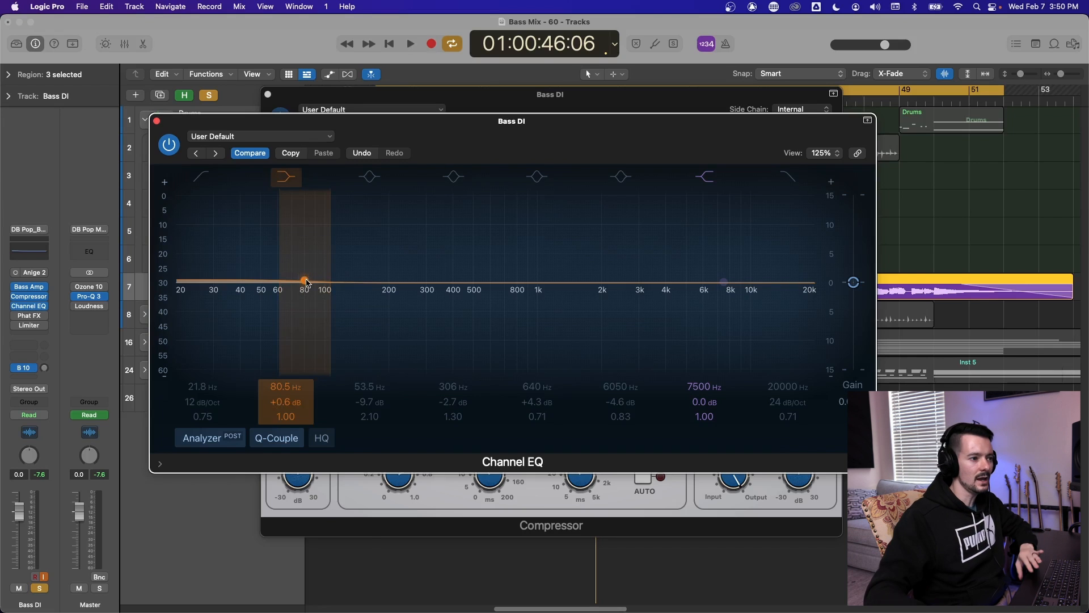
pyautogui.press('space')
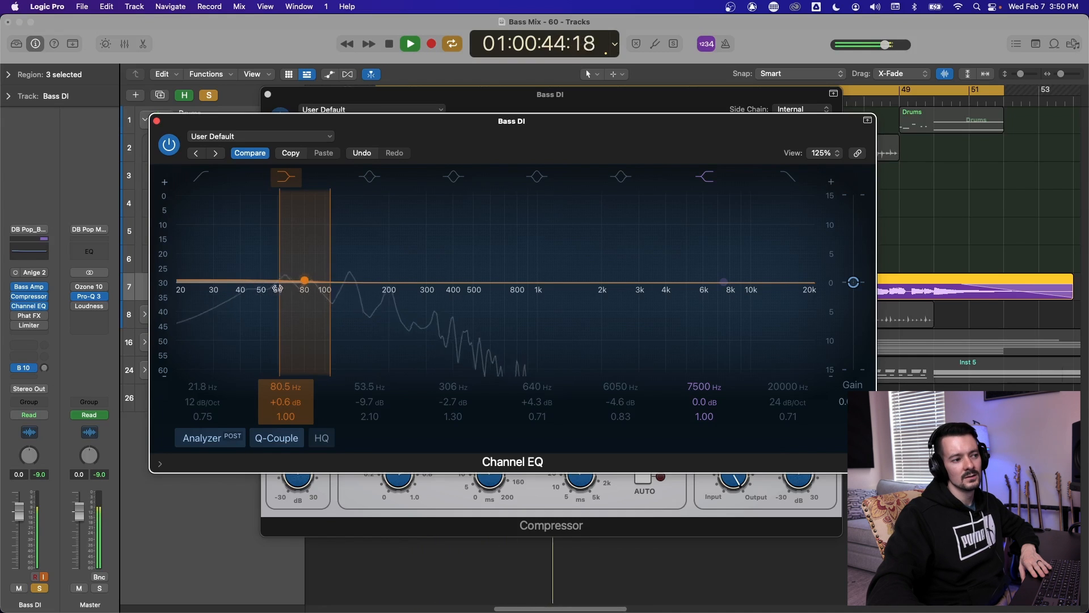
pyautogui.press('space')
pyautogui.moveTo(302, 284); pyautogui.dragTo(326, 264)
pyautogui.press('space')
pyautogui.moveTo(346, 254)
pyautogui.mouseDown()
pyautogui.moveTo(391, 236)
pyautogui.moveTo(309, 251)
pyautogui.moveTo(367, 249)
pyautogui.mouseUp()
pyautogui.press('space')
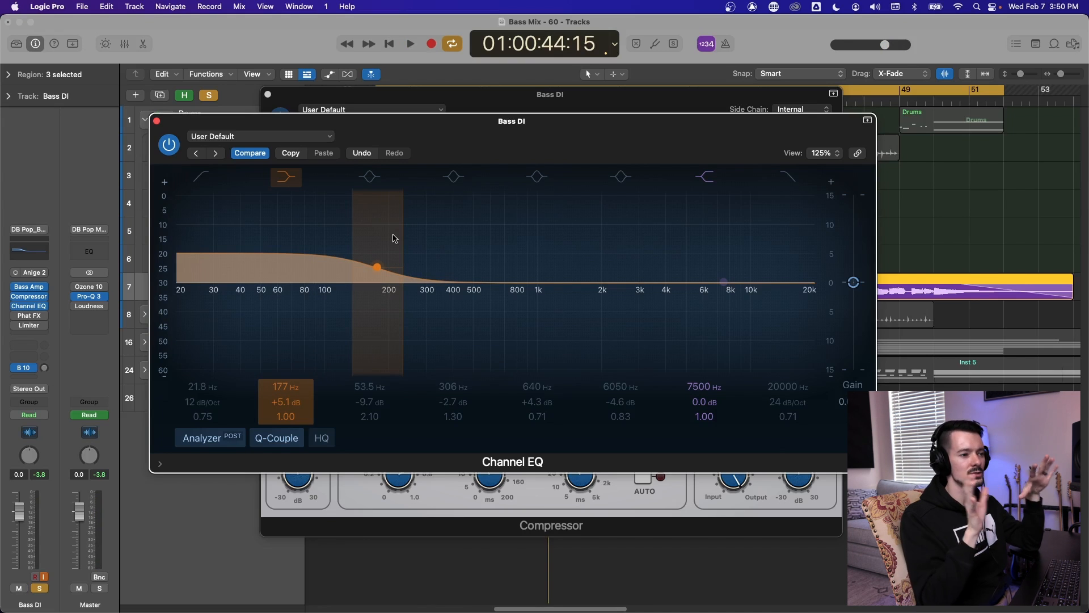
# - Set the low shelf to 143 Hz with a 3.5 dB boost while auditioning the bass
pyautogui.moveTo(378, 267); pyautogui.dragTo(385, 294)
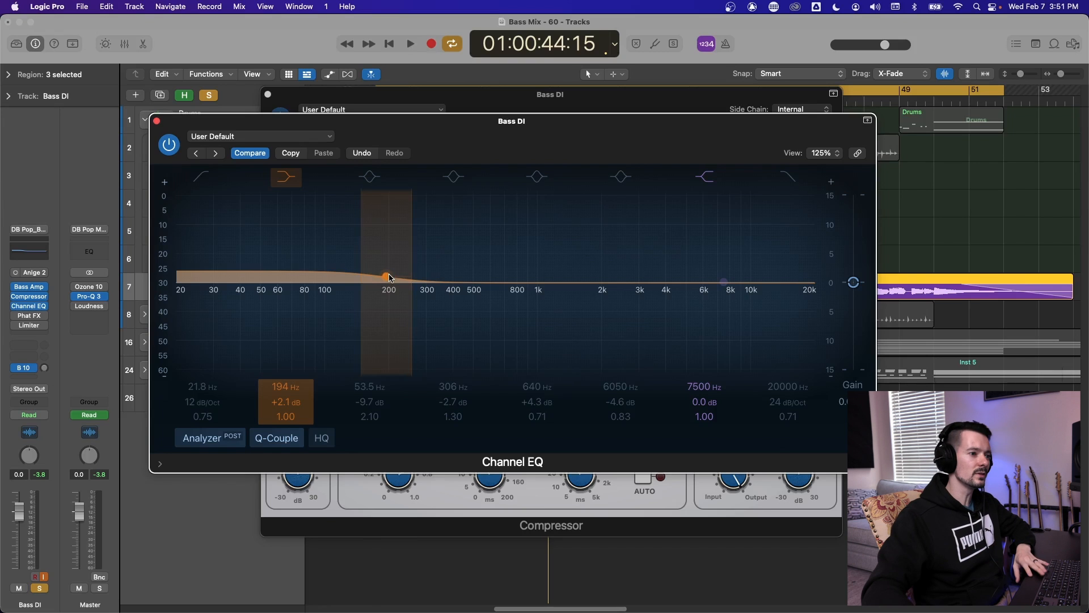
pyautogui.press('space')
pyautogui.moveTo(390, 278); pyautogui.dragTo(361, 269)
pyautogui.press('space')
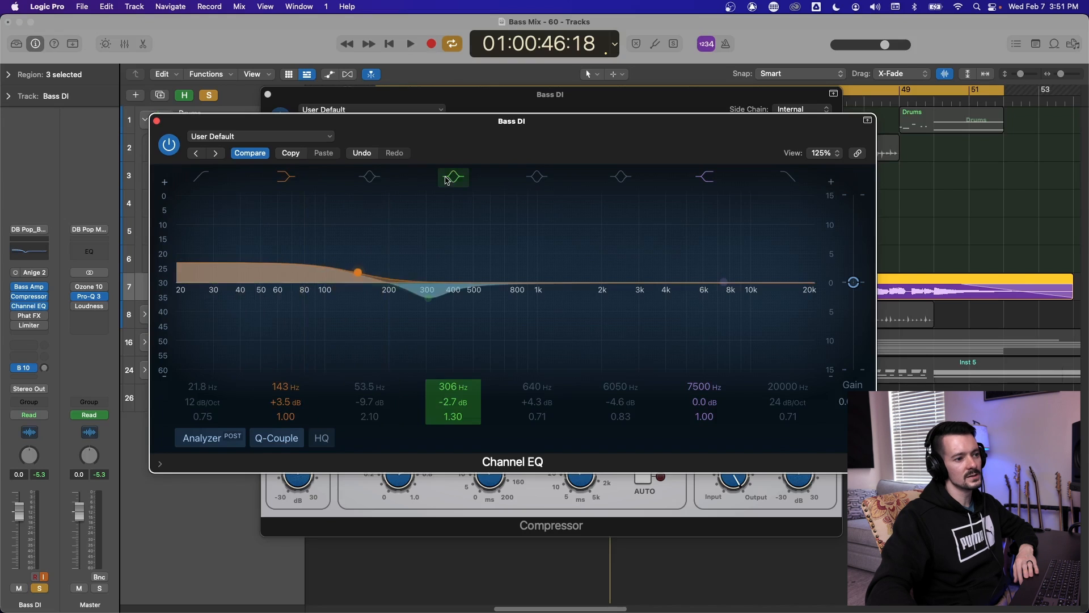
# - Enable the low-mid bell band, try a 9.1 dB boost at 432 Hz, and change it to a 1.9 dB cut at 356 Hz
pyautogui.moveTo(433, 298); pyautogui.dragTo(461, 228)
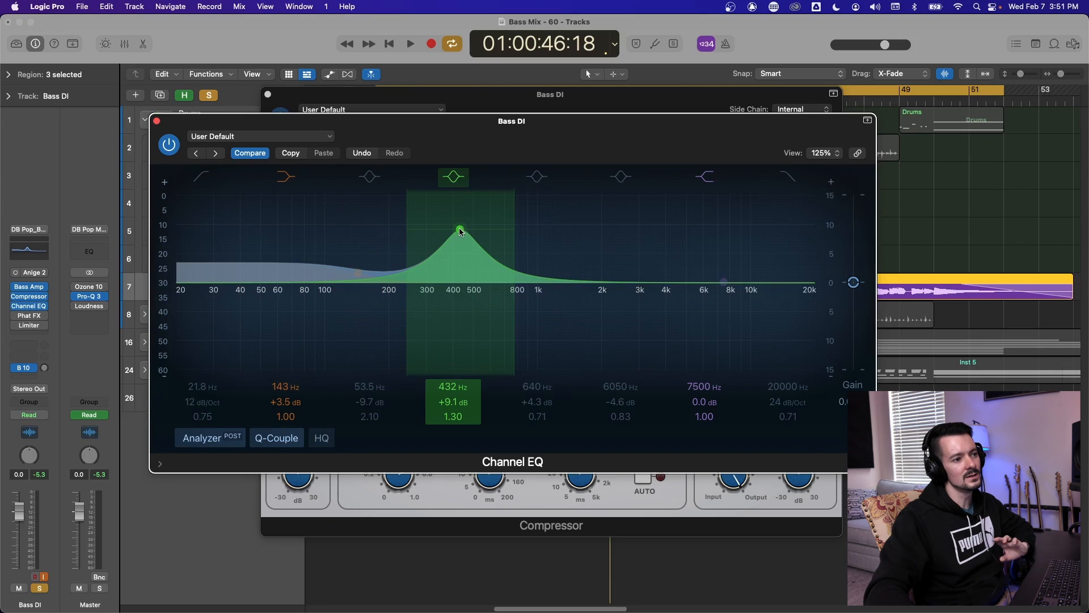
pyautogui.moveTo(459, 231); pyautogui.dragTo(443, 311)
pyautogui.press('space')
pyautogui.press('space')
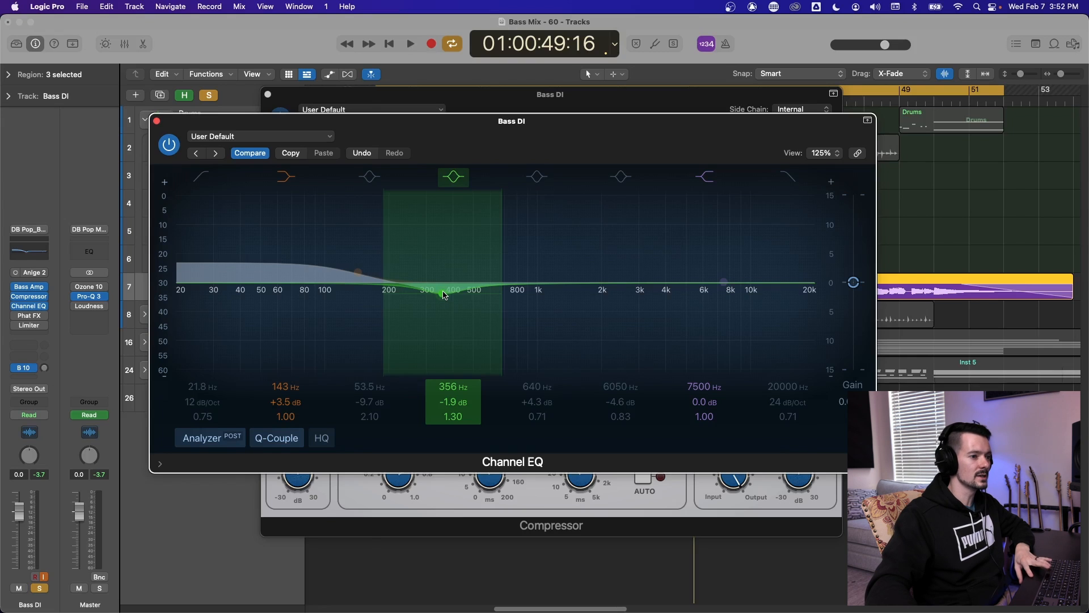
# - Audition the low-mid band with a 12.8 dB cut at 358 Hz and with a 2.4 dB cut at 328 Hz, Q 0.93
pyautogui.press('space')
pyautogui.moveTo(445, 294); pyautogui.dragTo(443, 356)
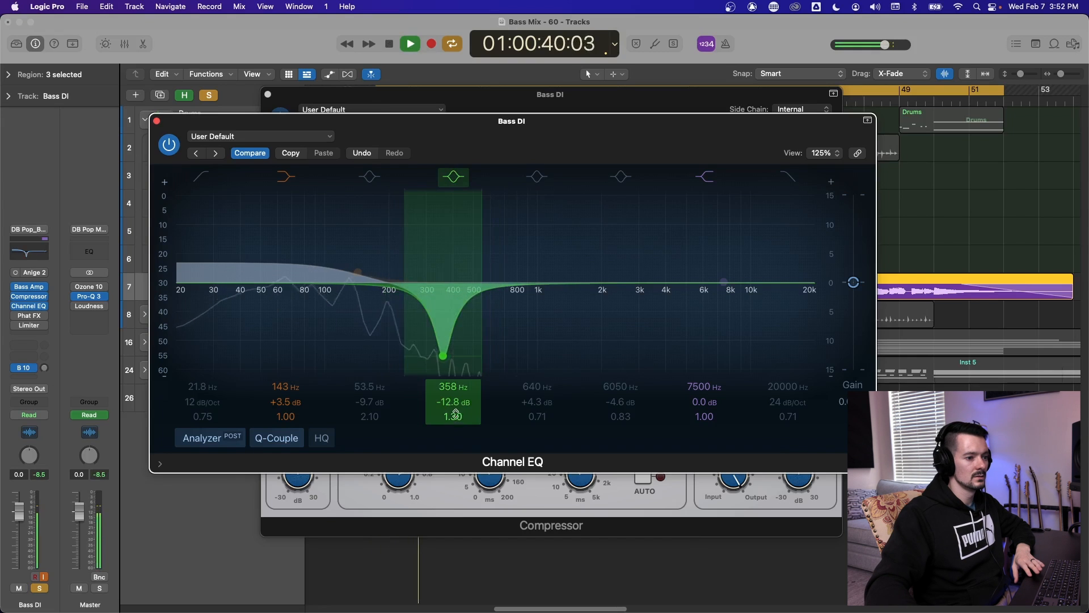
pyautogui.moveTo(456, 415); pyautogui.dragTo(455, 435)
pyautogui.moveTo(443, 357); pyautogui.dragTo(434, 296)
pyautogui.moveTo(454, 408); pyautogui.dragTo(464, 368)
pyautogui.press('space')
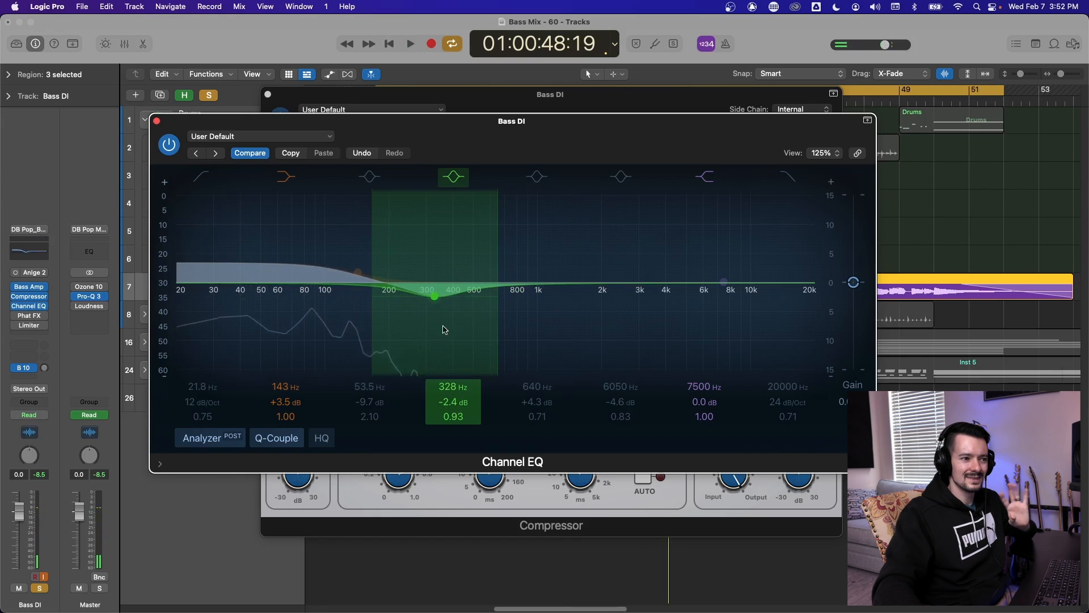
# - Try boosting the low-mid band 3.6 dB at 334 Hz, and settle on a 2.3 dB cut at 352 Hz with Q 1.20
pyautogui.moveTo(443, 299); pyautogui.dragTo(445, 263)
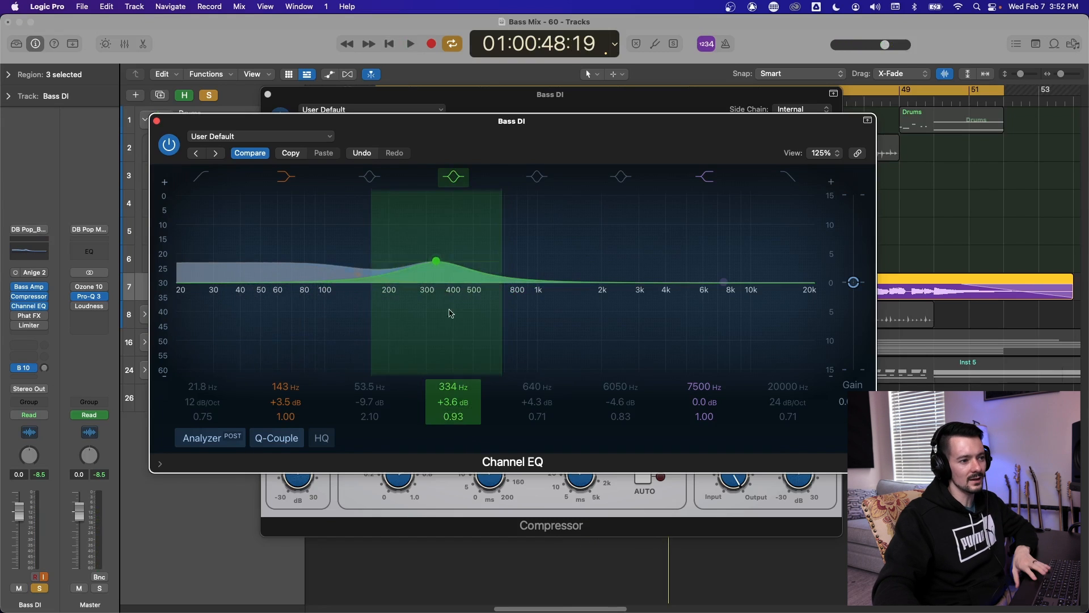
pyautogui.moveTo(437, 265); pyautogui.dragTo(437, 295)
pyautogui.press('space')
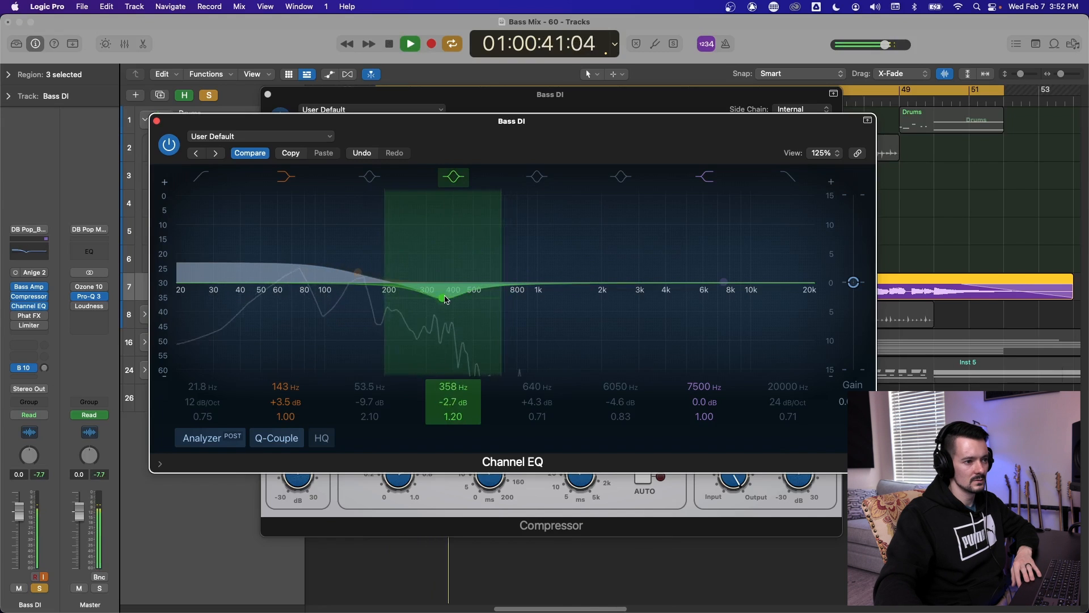
pyautogui.press('space')
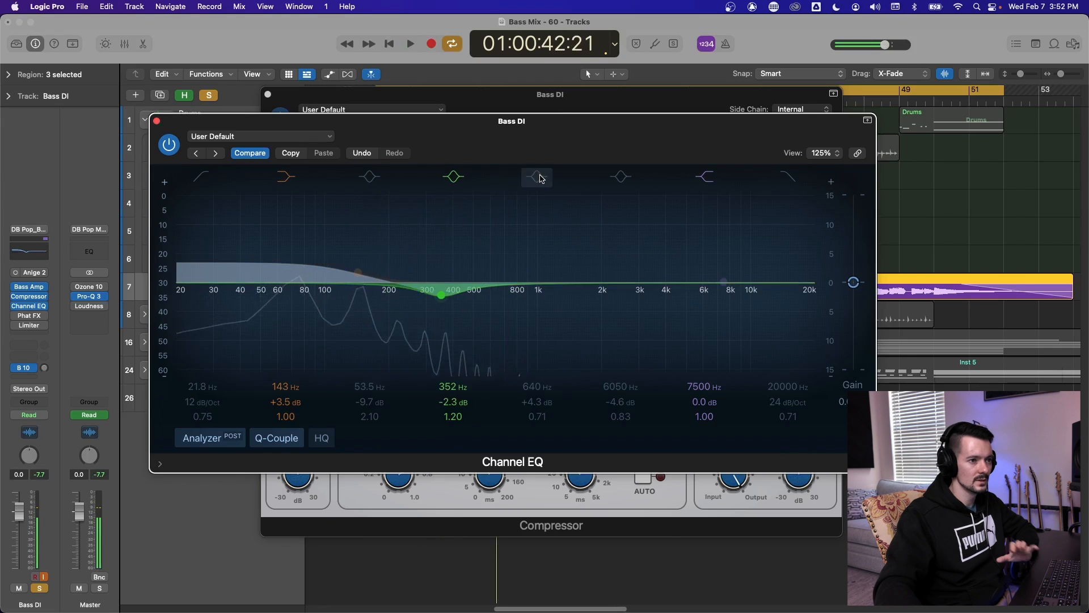
# - Enable the 640 Hz bell band, sweep it up to 2880 Hz, and bring it back to 615 Hz with a 2.4 dB boost
pyautogui.click(539, 177)
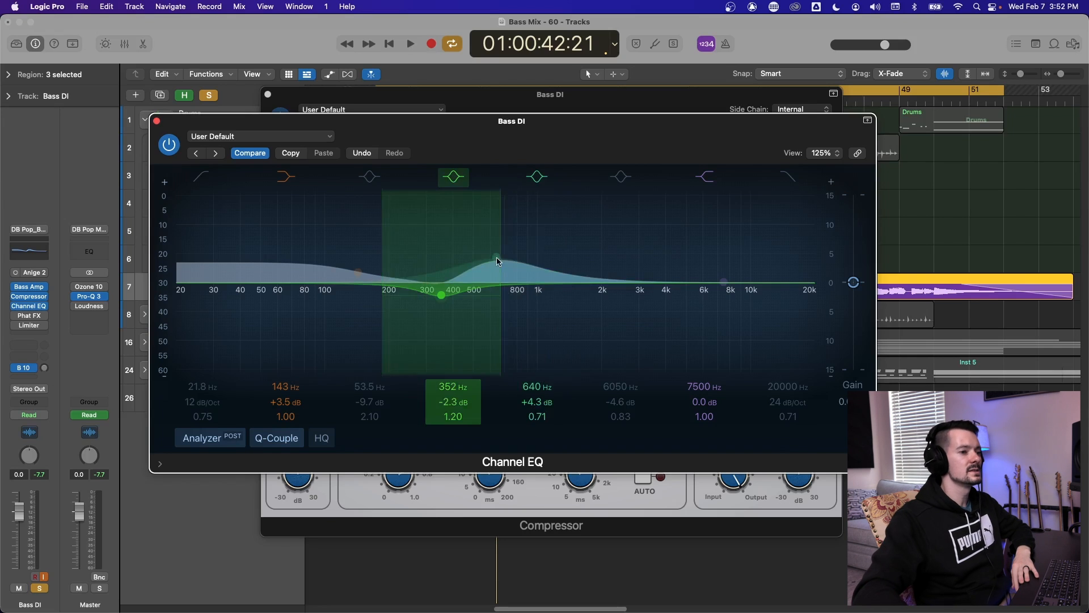
pyautogui.moveTo(512, 256); pyautogui.dragTo(656, 245)
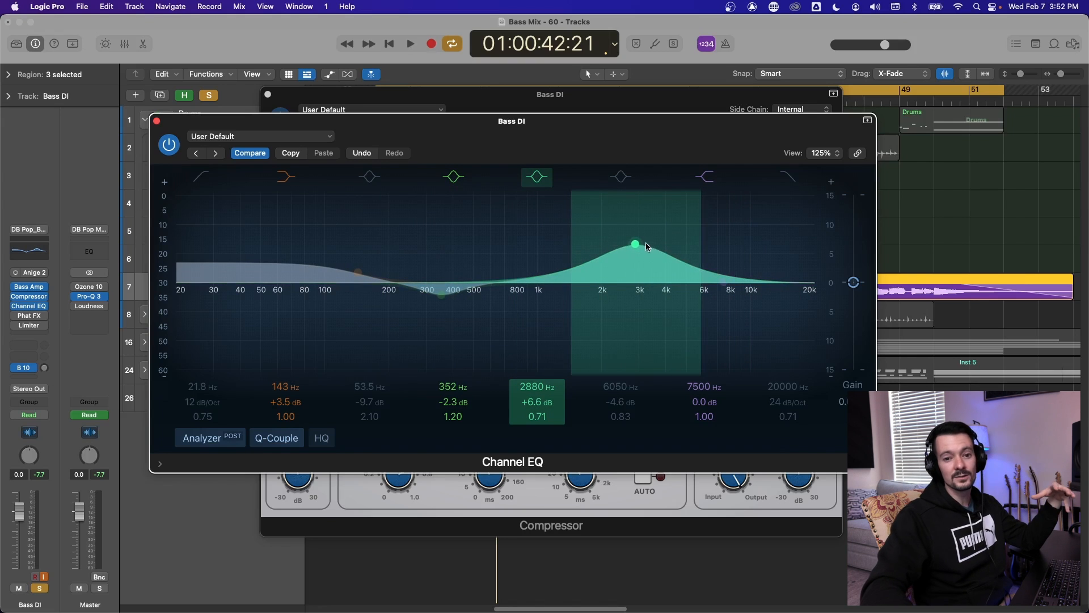
pyautogui.moveTo(637, 243); pyautogui.dragTo(495, 270)
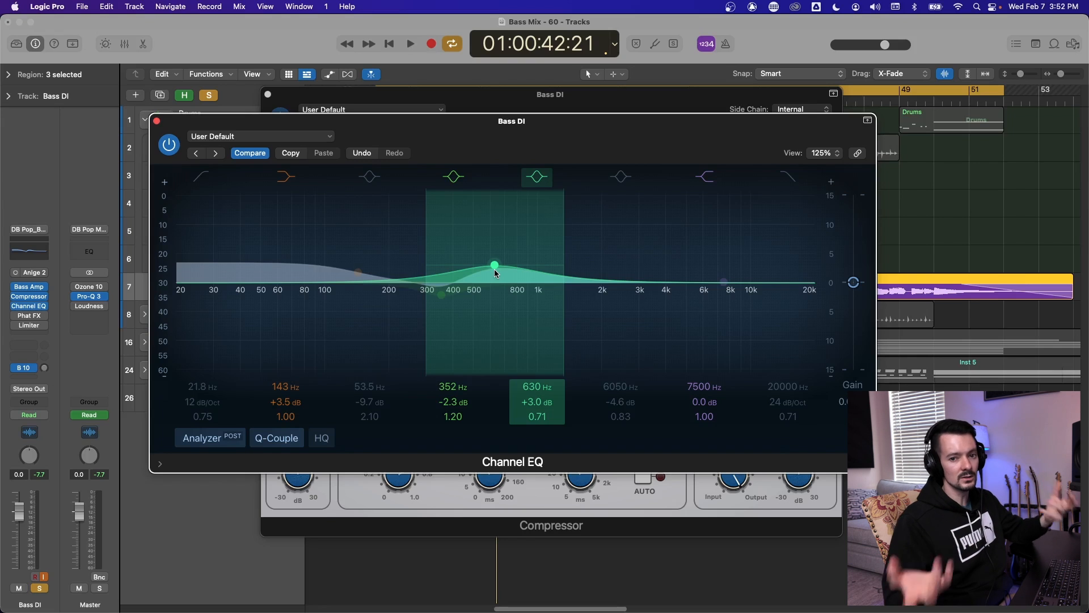
pyautogui.moveTo(494, 265); pyautogui.dragTo(492, 270)
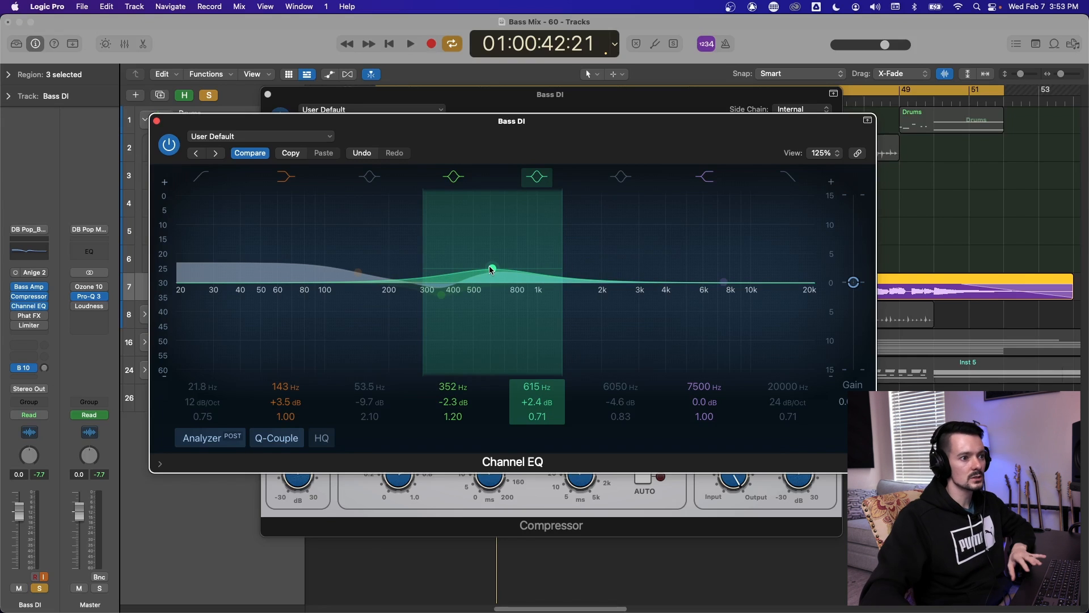
# - Audition the midrange band and set it to 835 Hz with a 4.1 dB boost and Q 0.64
pyautogui.press('space')
pyautogui.moveTo(490, 267); pyautogui.dragTo(522, 241)
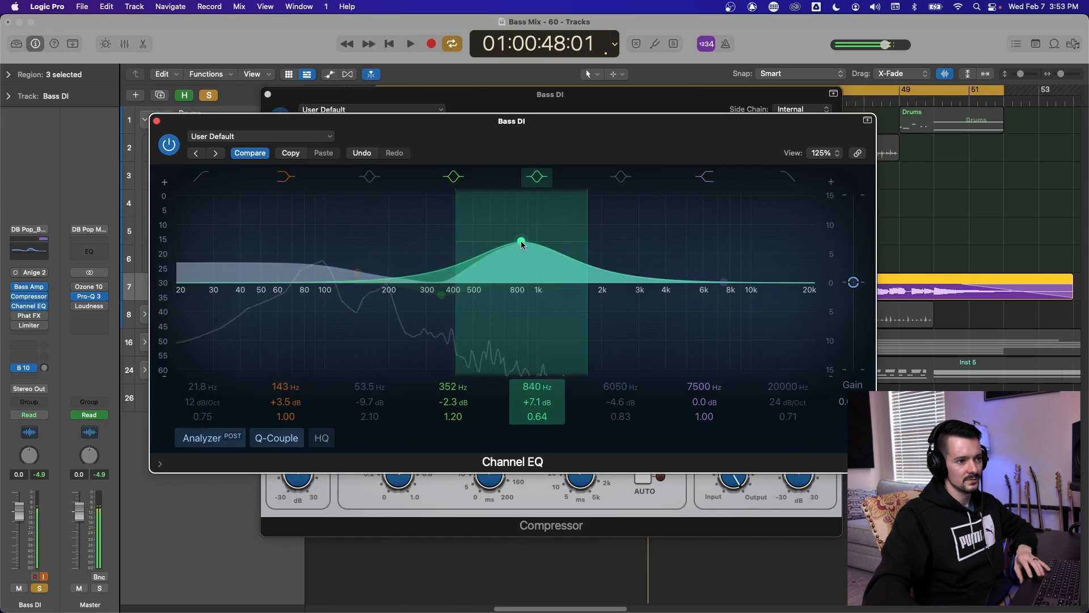
pyautogui.press('space')
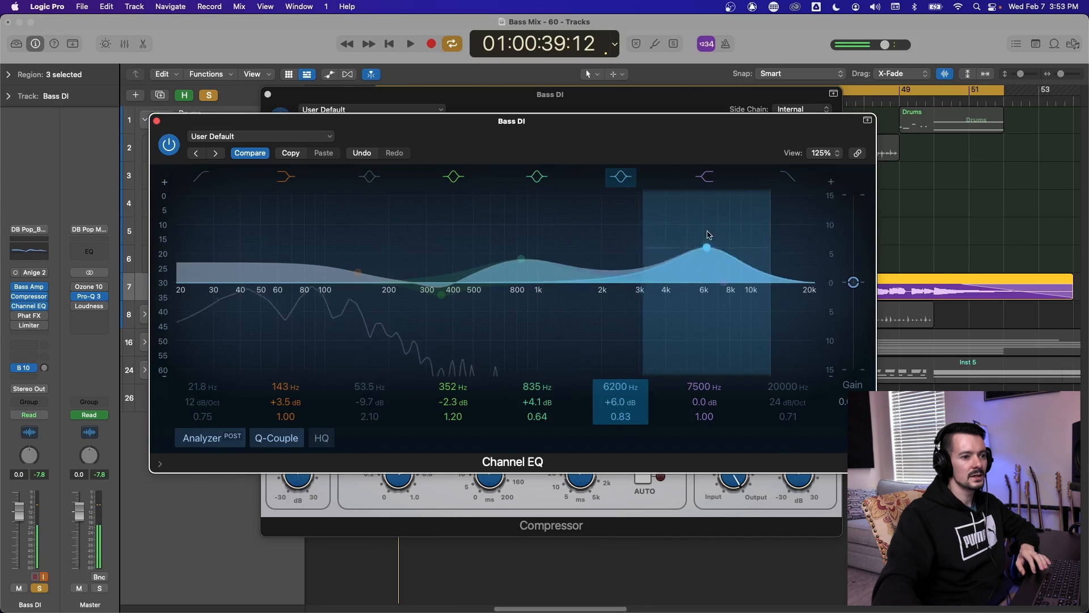
# - Audition the high-mid bell band with a 10.5 dB boost at 5650 Hz, and set it to a 3.7 dB cut at 5850 Hz
pyautogui.moveTo(707, 234); pyautogui.dragTo(699, 200)
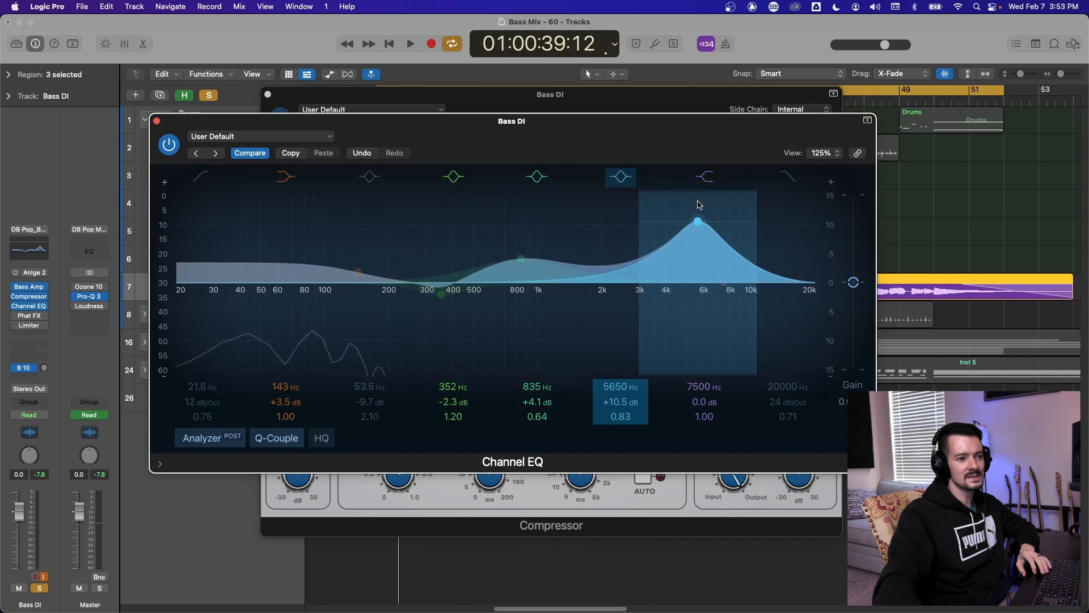
pyautogui.press('space')
pyautogui.moveTo(706, 222); pyautogui.dragTo(659, 259)
pyautogui.press('space')
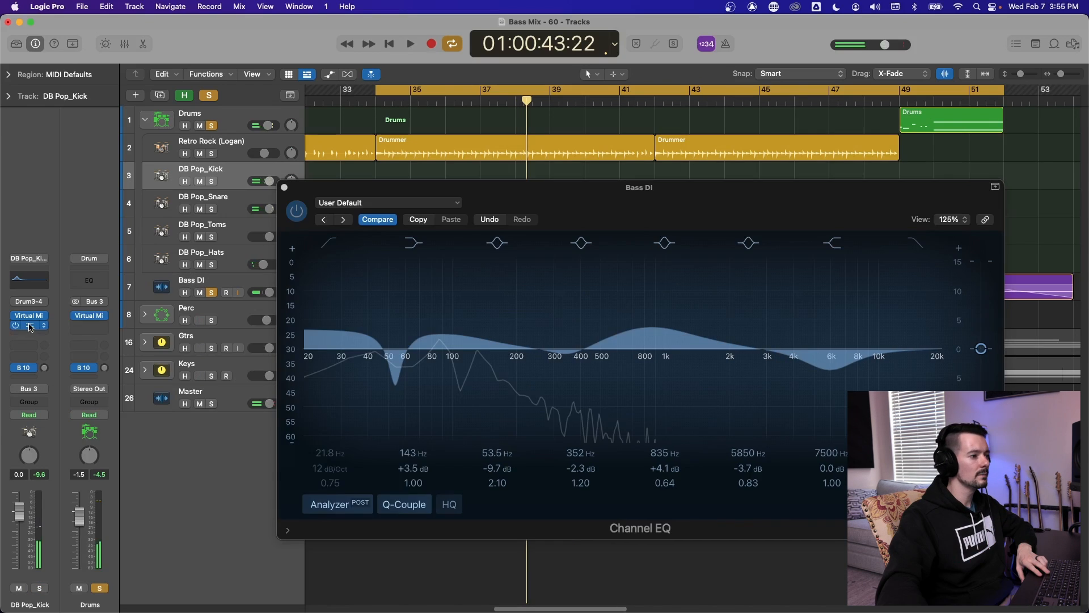
# - Open the DB Pop_Kick track's Channel EQ and compare playback with its 54.5 Hz boost off and on
pyautogui.click(29, 325)
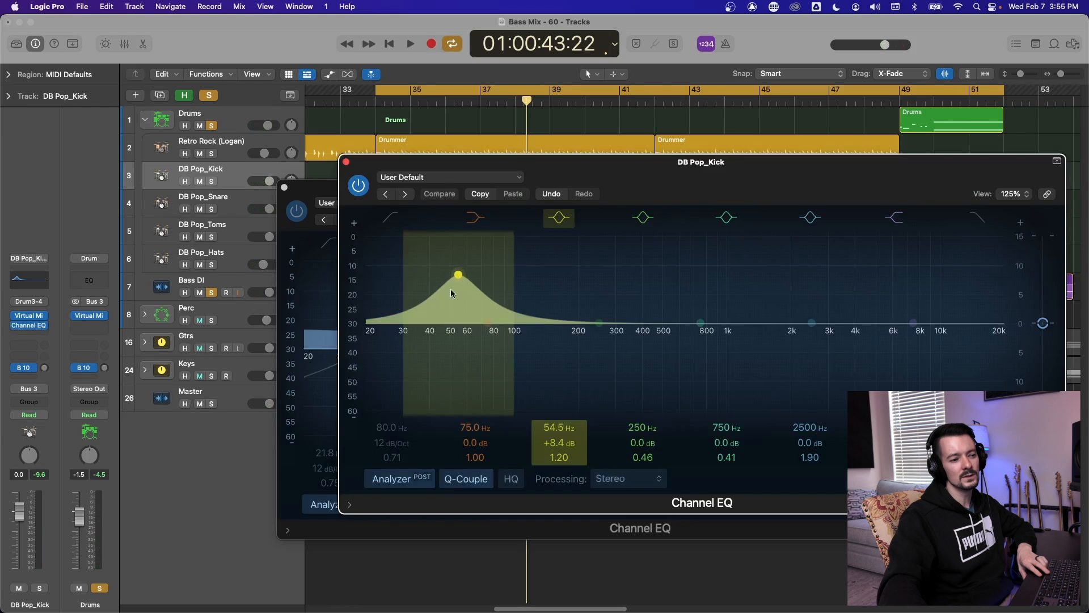
pyautogui.click(560, 223)
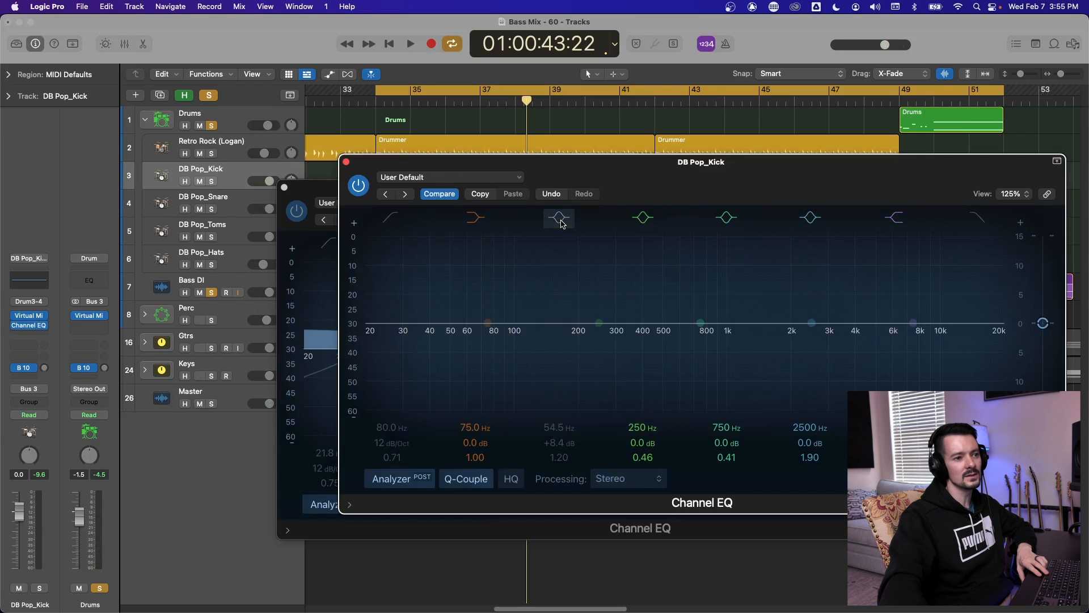
pyautogui.press('space')
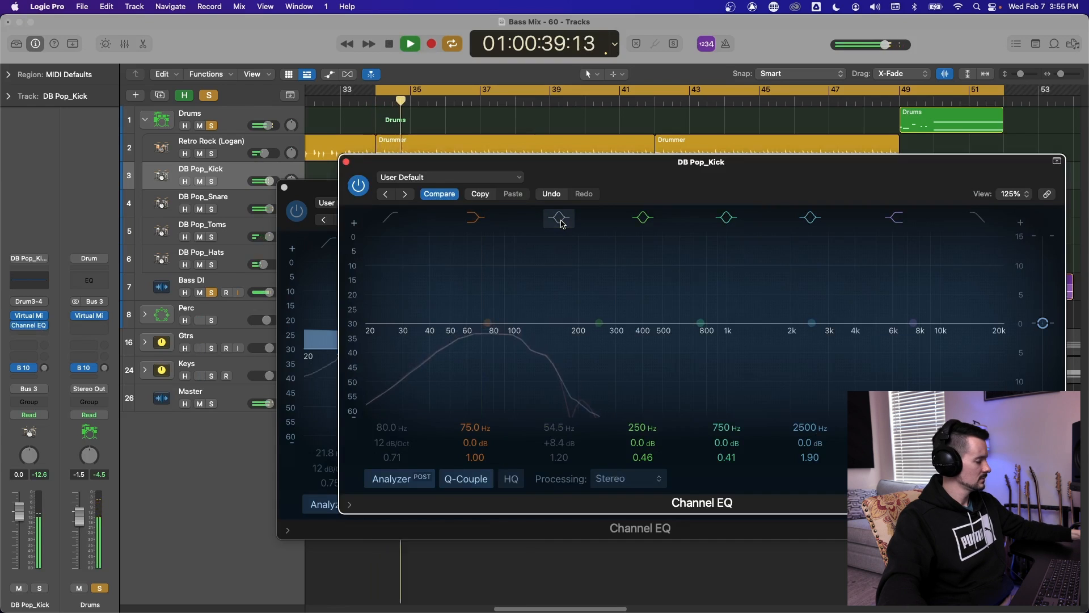
pyautogui.click(560, 223)
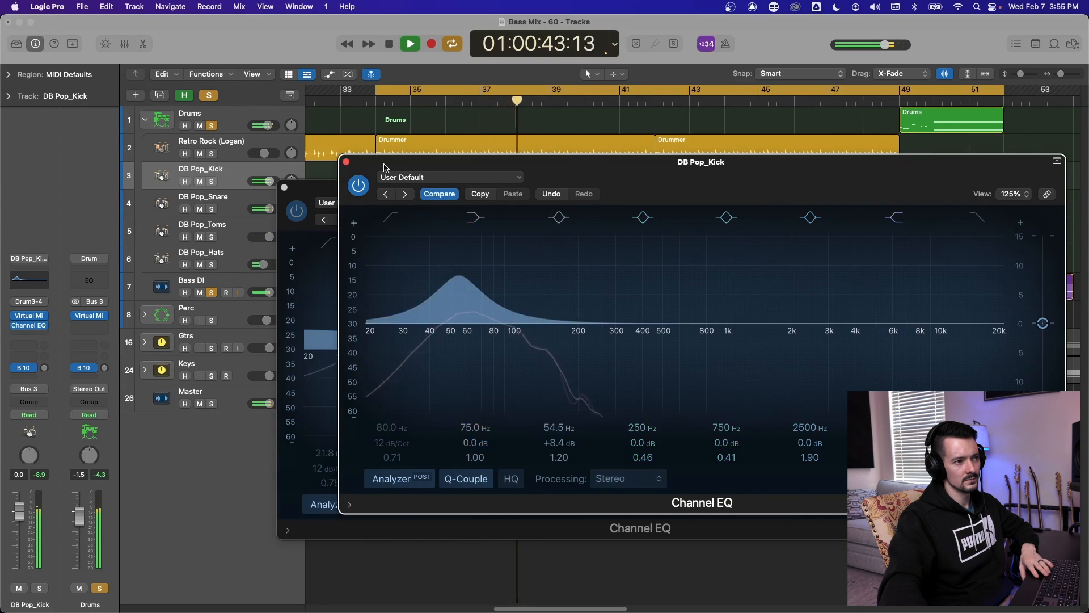
pyautogui.press('space')
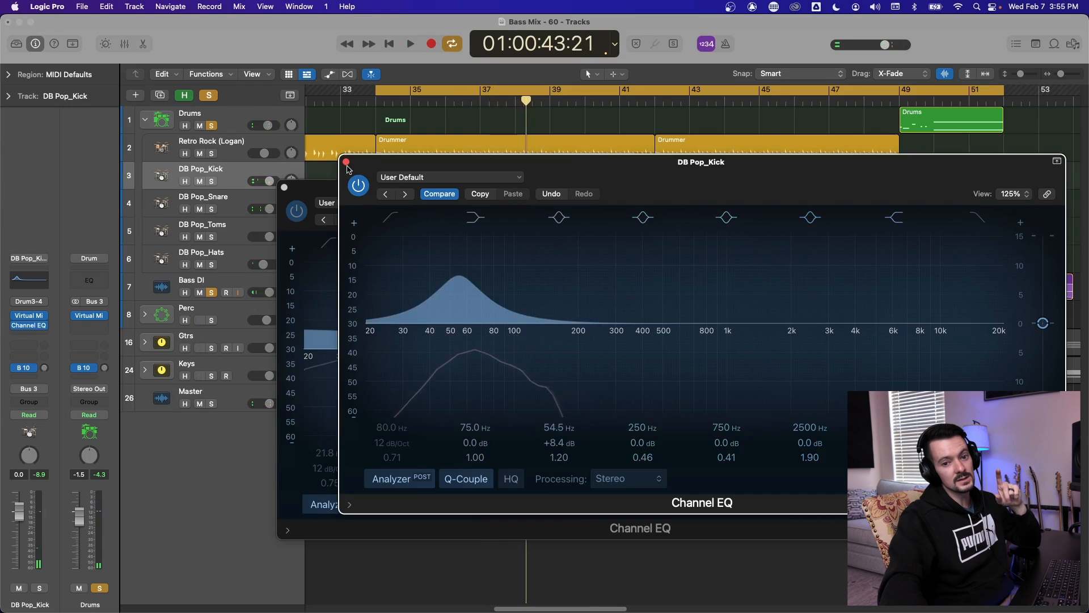
# - Close the kick's EQ and audition the low bell band of Bass DI's Channel EQ with a 9.5 dB boost at 54.5 Hz
pyautogui.click(345, 163)
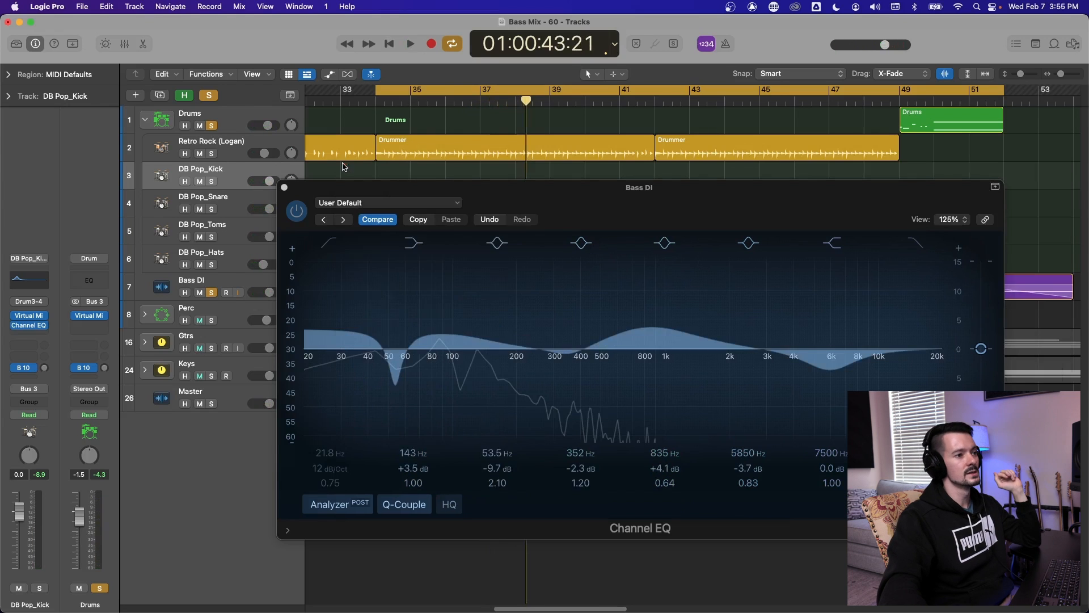
pyautogui.click(507, 246)
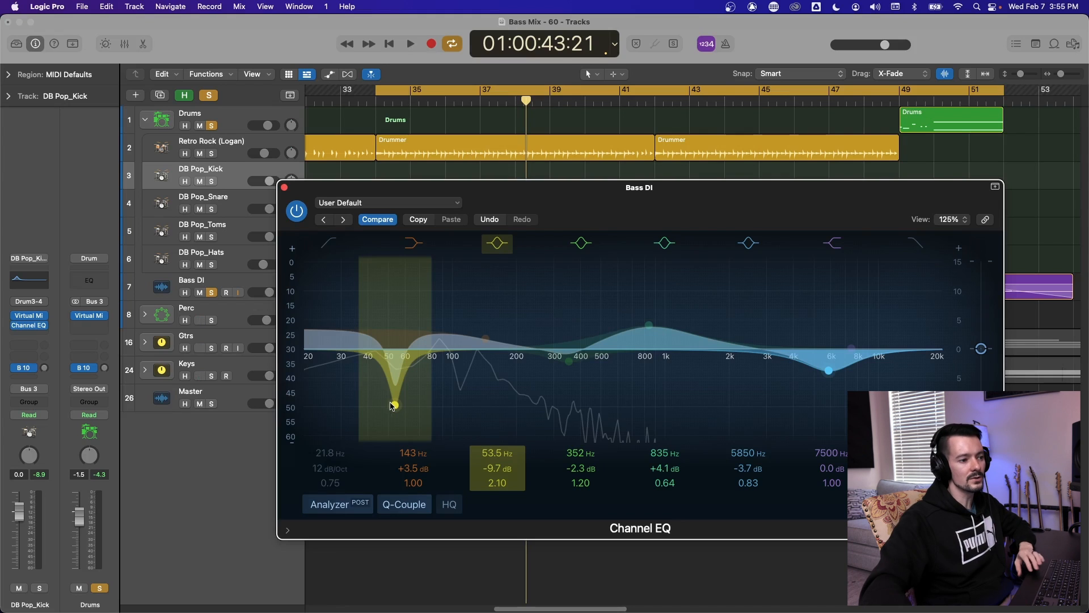
pyautogui.moveTo(396, 405); pyautogui.dragTo(395, 297)
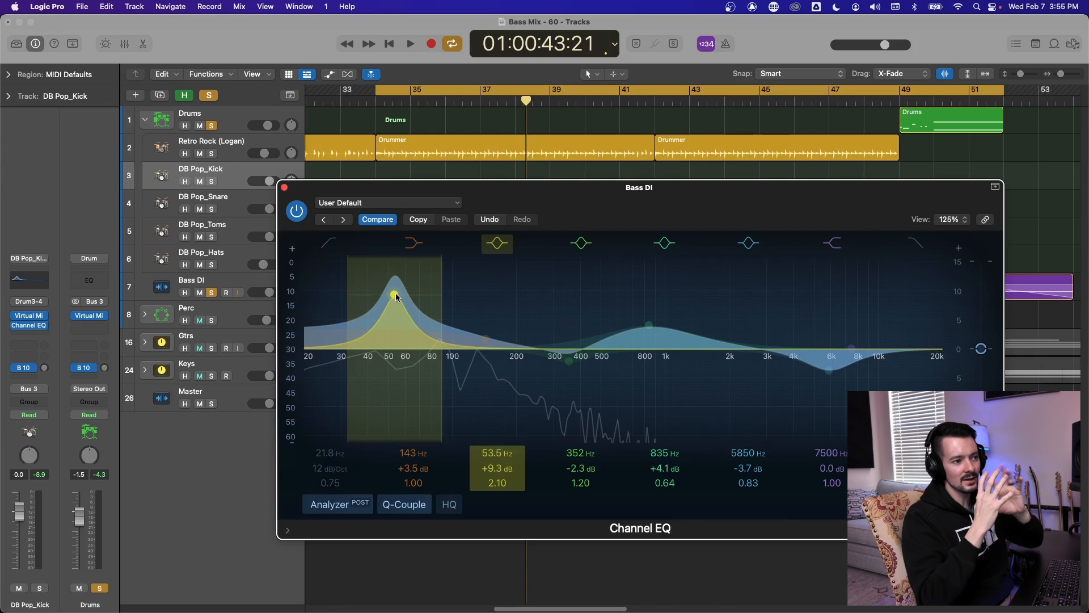
pyautogui.press('space')
pyautogui.moveTo(396, 296); pyautogui.dragTo(397, 294)
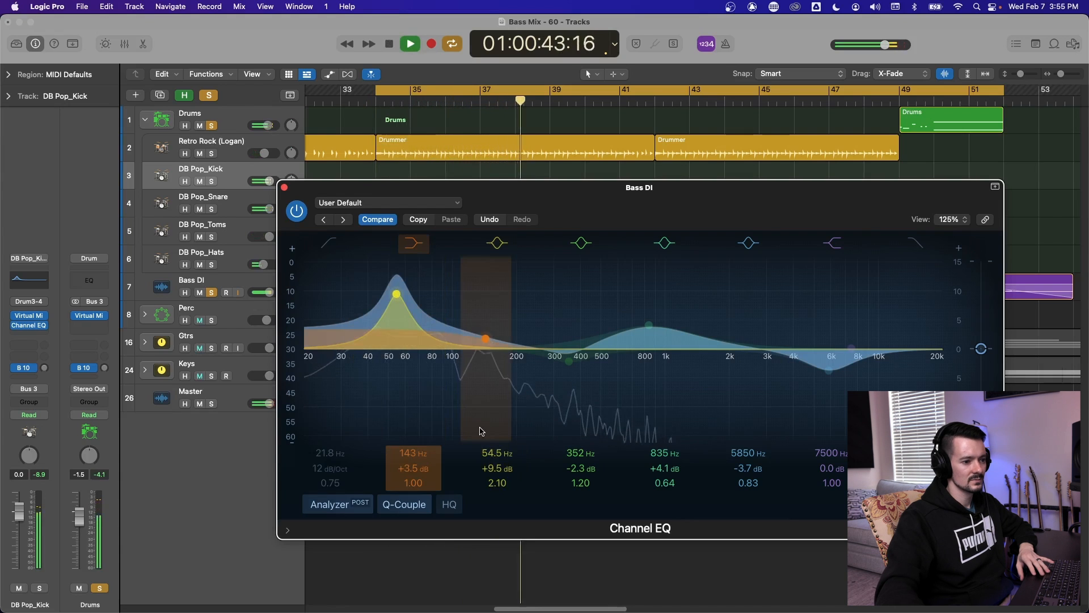
pyautogui.press('space')
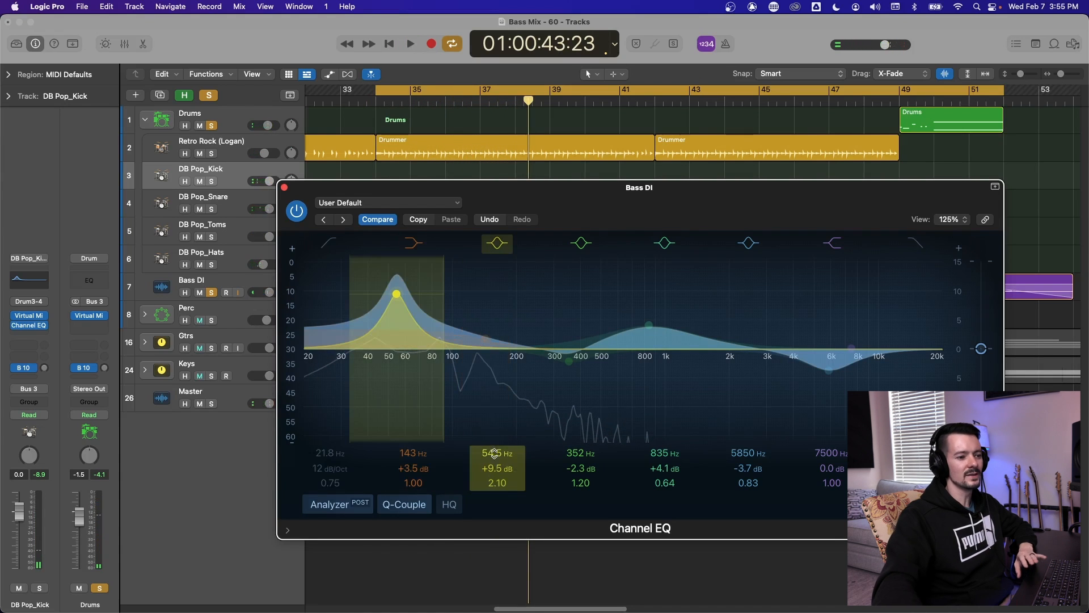
# - Set the 54.5 Hz bell band of Bass DI's Channel EQ to an 8.2 dB cut while the bass and drums play
pyautogui.moveTo(397, 294); pyautogui.dragTo(396, 393)
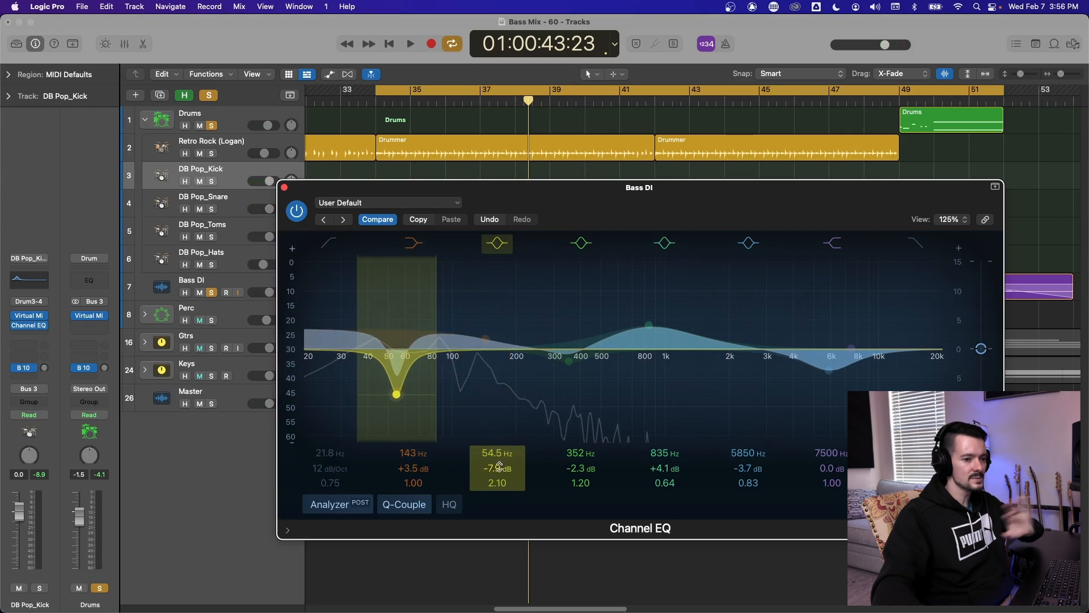
pyautogui.press('space')
pyautogui.moveTo(501, 467); pyautogui.dragTo(501, 471)
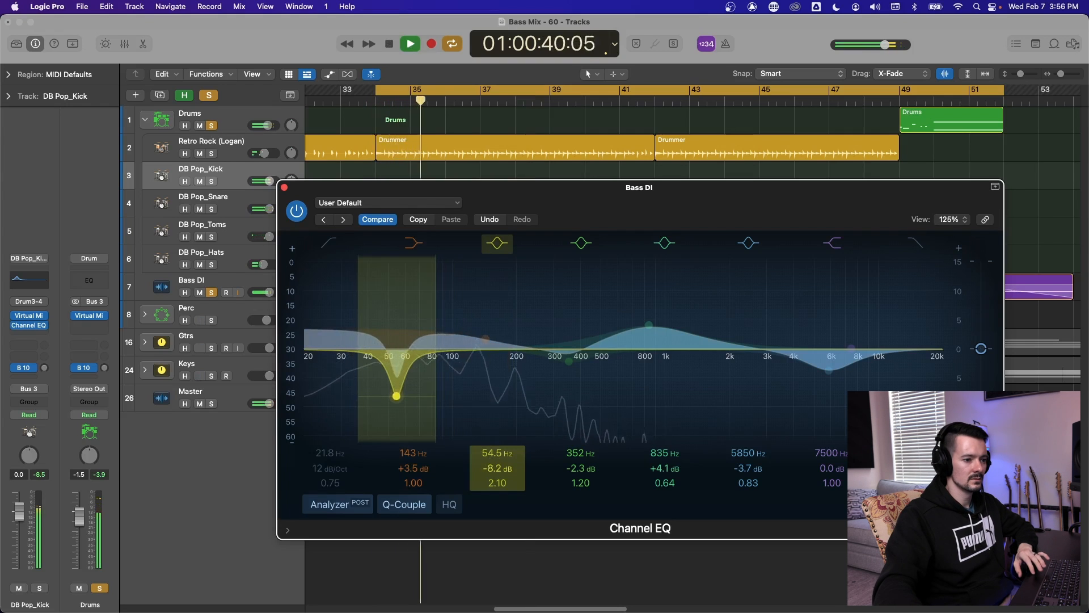
# - Check the Channel EQ curve on the DB Pop_Kick track during playback, and close both EQ windows
pyautogui.click(228, 142)
pyautogui.press('Down')
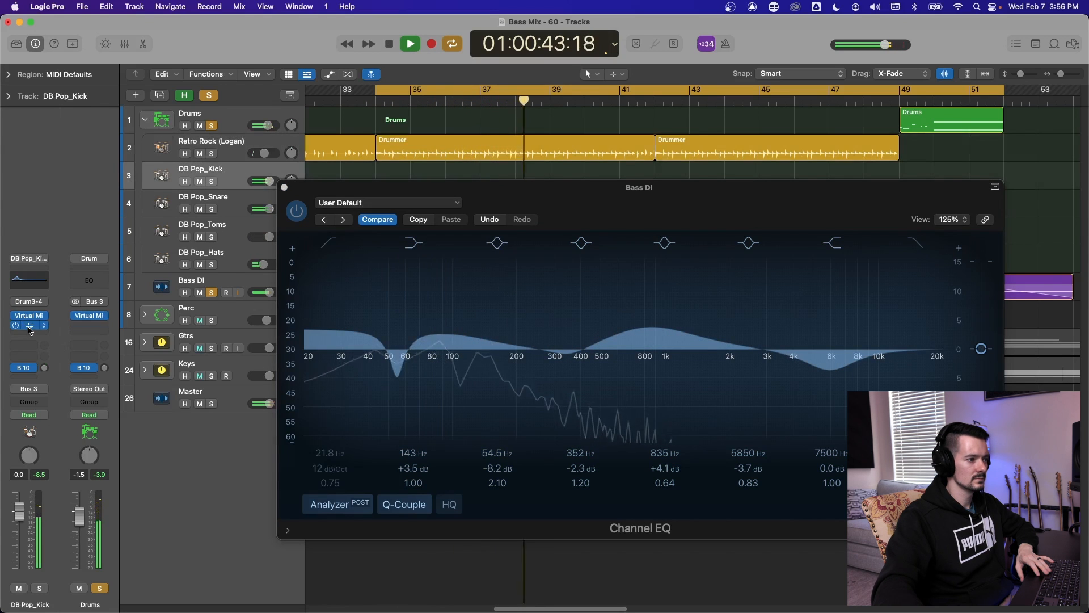
pyautogui.click(48, 327)
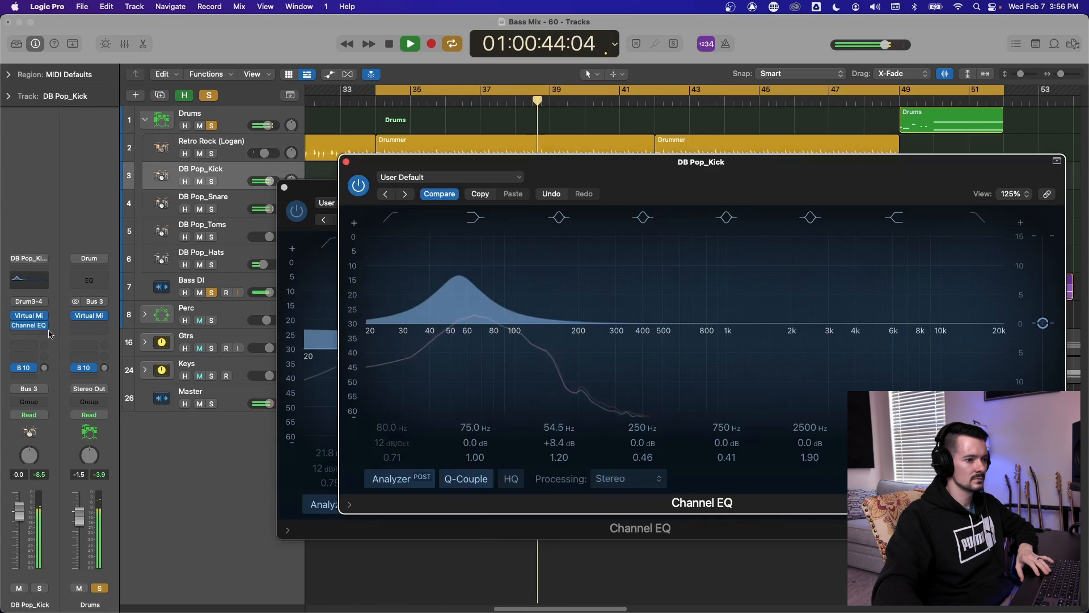
pyautogui.click(346, 162)
pyautogui.click(285, 188)
pyautogui.press('space')
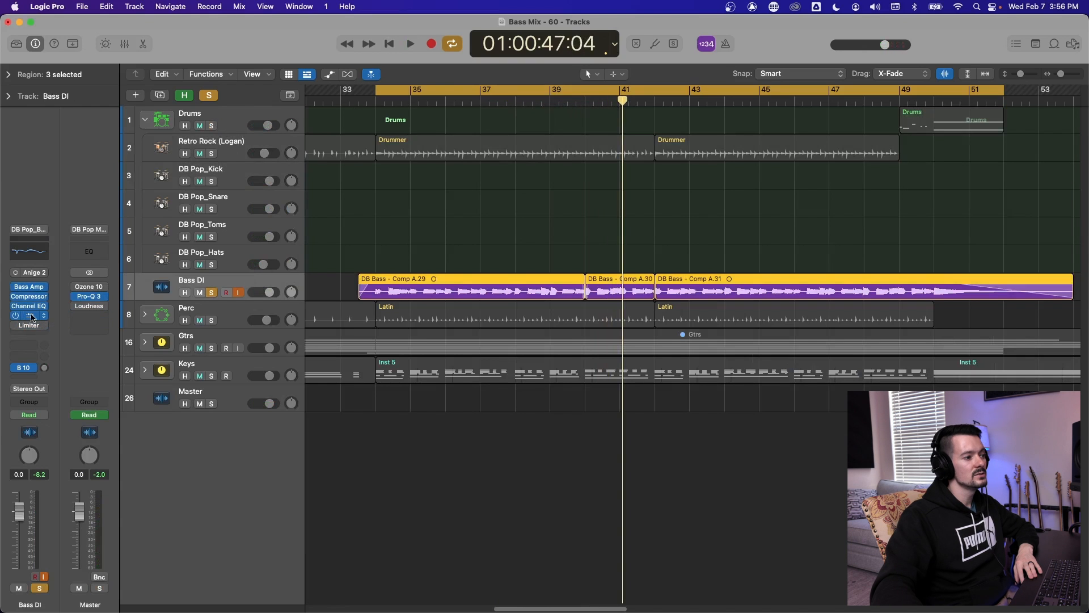
# - Open the Phat FX multi effect in the Bass DI insert slot between Channel EQ and Limiter
pyautogui.click(33, 318)
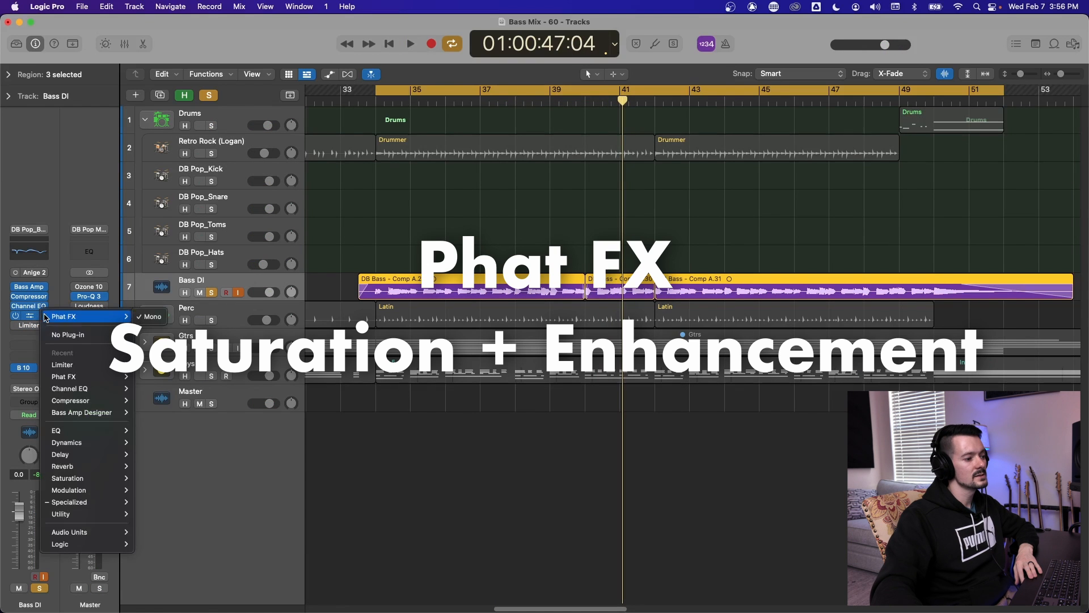
pyautogui.moveTo(64, 544)
pyautogui.moveTo(159, 554)
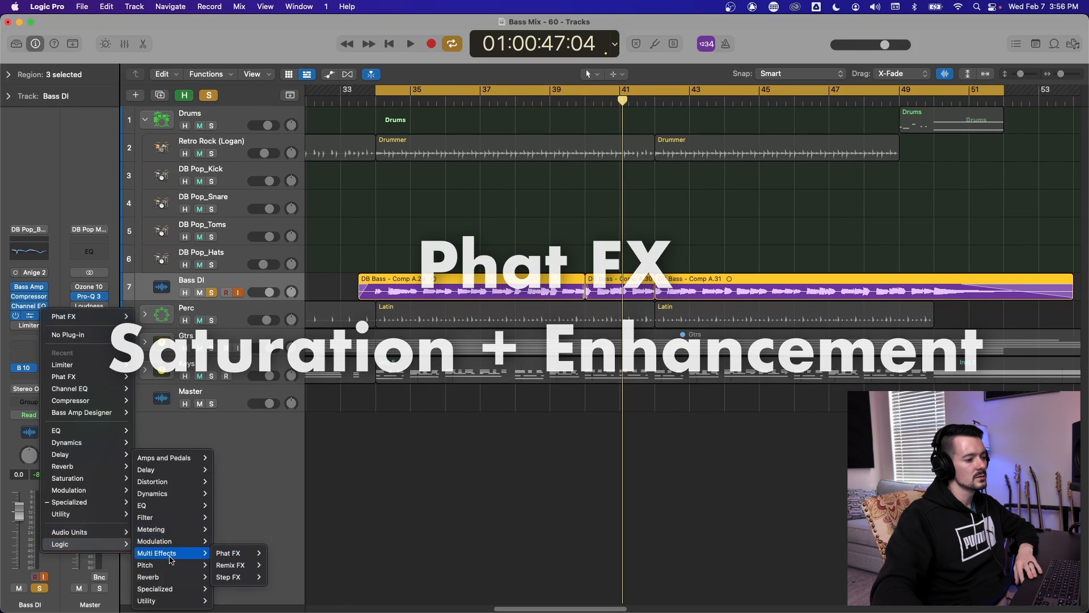
pyautogui.moveTo(233, 553)
pyautogui.click(271, 558)
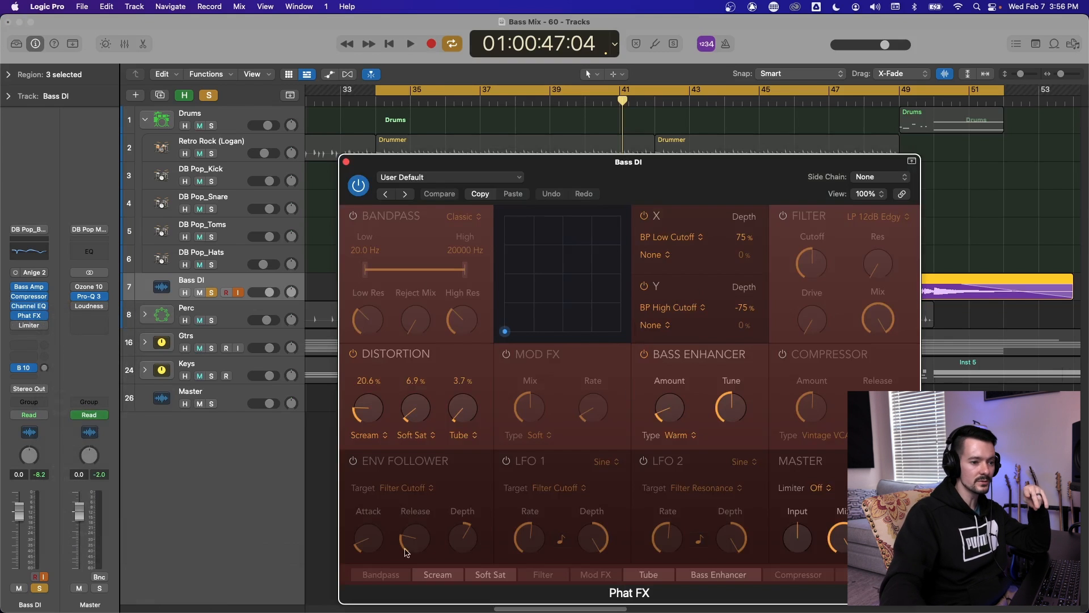
pyautogui.moveTo(148, 610)
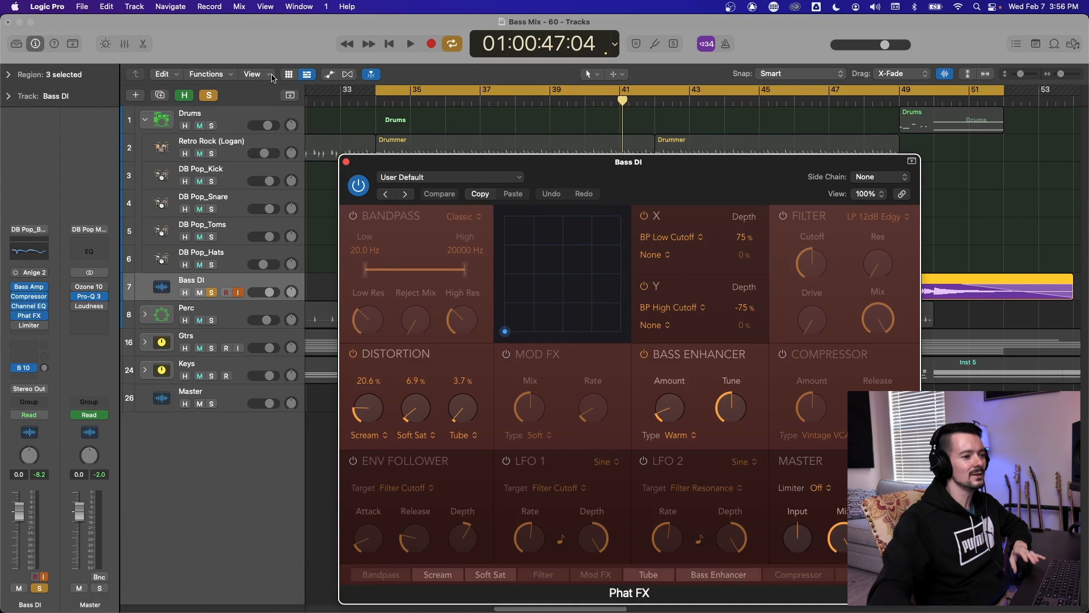
# - Zero all three distortion amounts with the Bass Enhancer off, and browse the distortion types, keeping Scream, Soft Saturation and Tube
pyautogui.press('space')
pyautogui.click(368, 436)
pyautogui.click(419, 434)
pyautogui.click(418, 434)
pyautogui.click(468, 436)
pyautogui.click(469, 436)
pyautogui.click(363, 439)
pyautogui.click(366, 436)
pyautogui.click(369, 442)
pyautogui.click(418, 438)
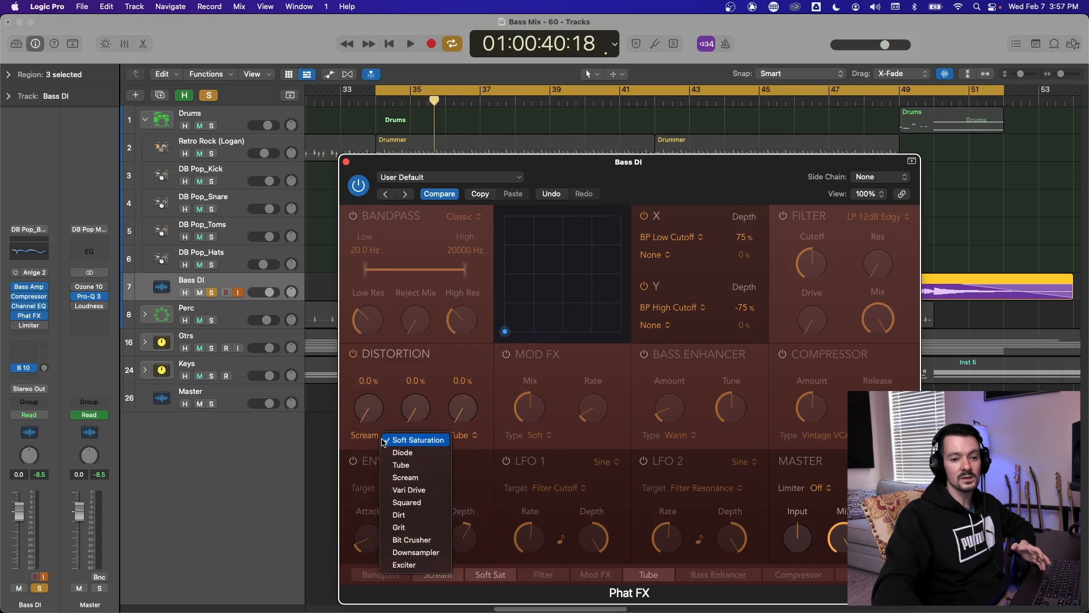
pyautogui.click(445, 445)
pyautogui.click(468, 436)
pyautogui.click(411, 451)
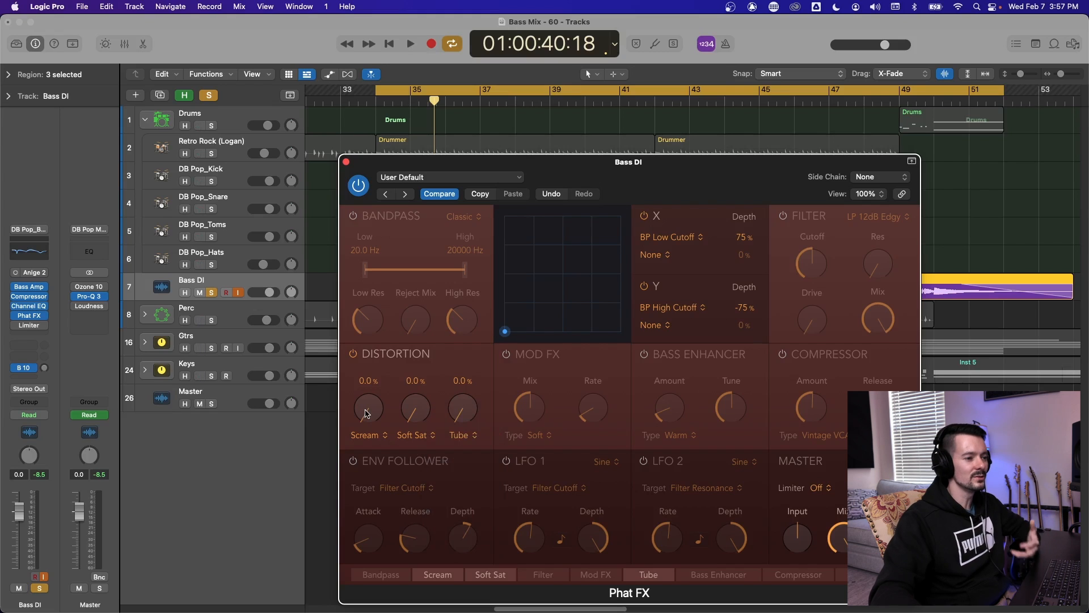
# - Dial in the distortion during playback to 20.5% Scream, 12.7% Soft Sat and 6.1% Tube
pyautogui.press('space')
pyautogui.moveTo(367, 413); pyautogui.dragTo(419, 329)
pyautogui.press('space')
pyautogui.press('space')
pyautogui.moveTo(419, 422); pyautogui.dragTo(419, 472)
pyautogui.moveTo(371, 414); pyautogui.dragTo(370, 389)
pyautogui.moveTo(422, 415); pyautogui.dragTo(466, 404)
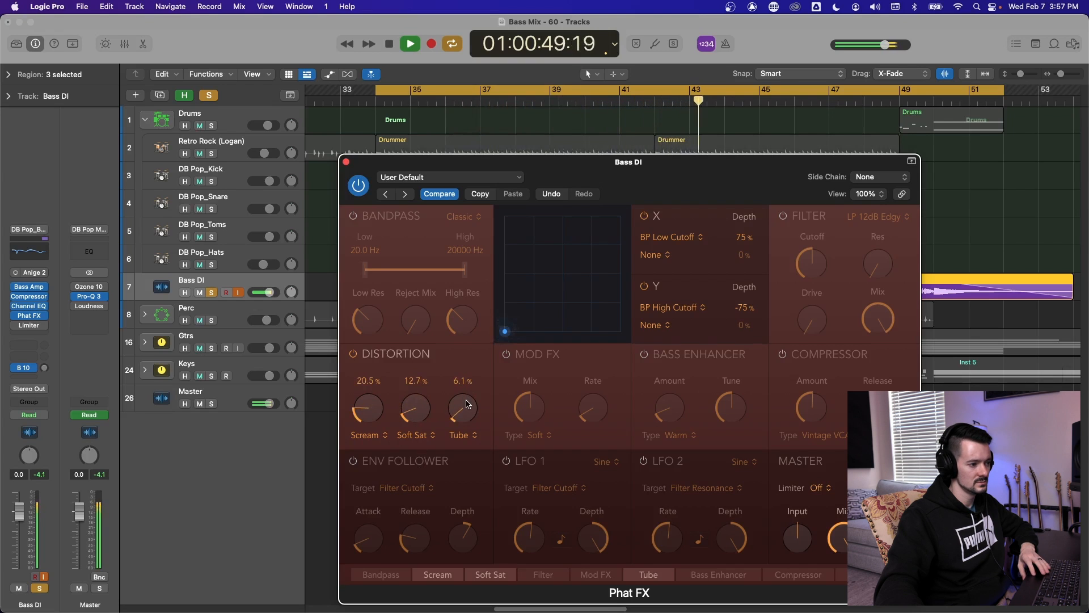
# - Compare playback with the Distortion section off, turn it back on, and set Phat FX's master Output to -6
pyautogui.click(352, 354)
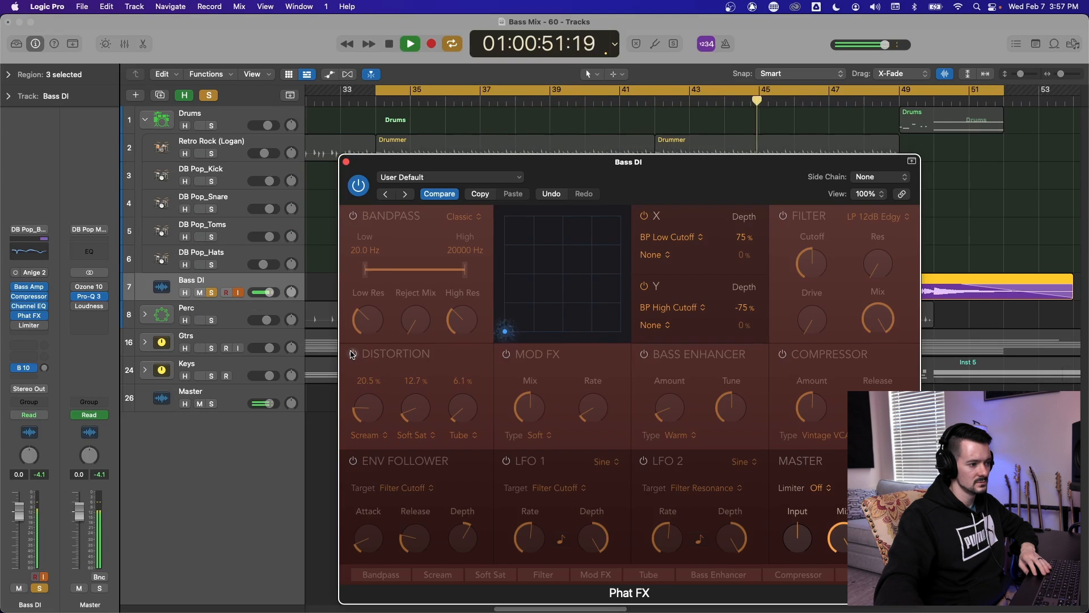
pyautogui.press('space')
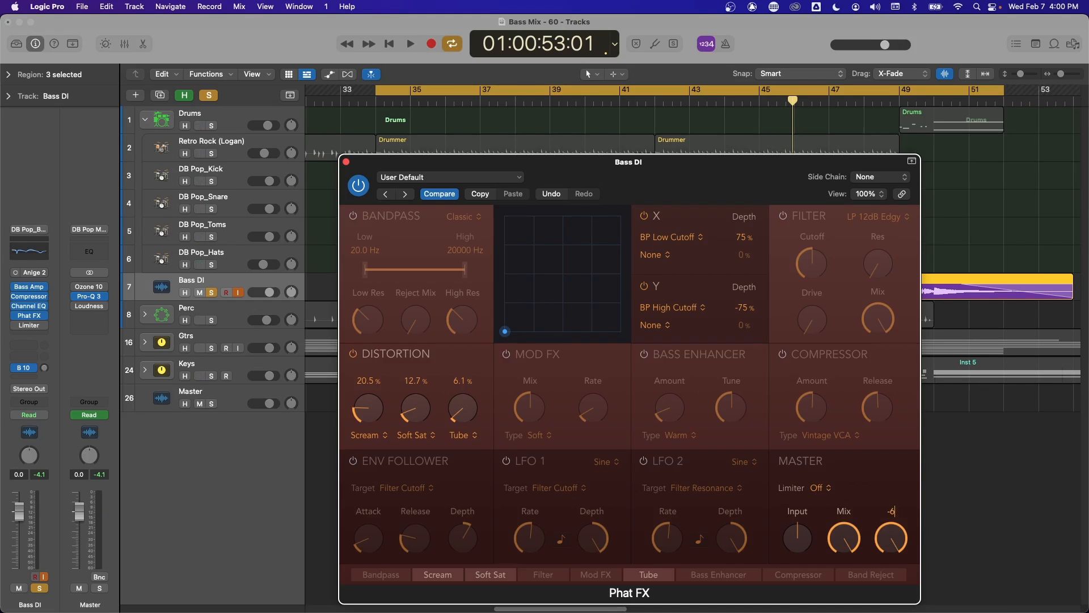
pyautogui.press('space')
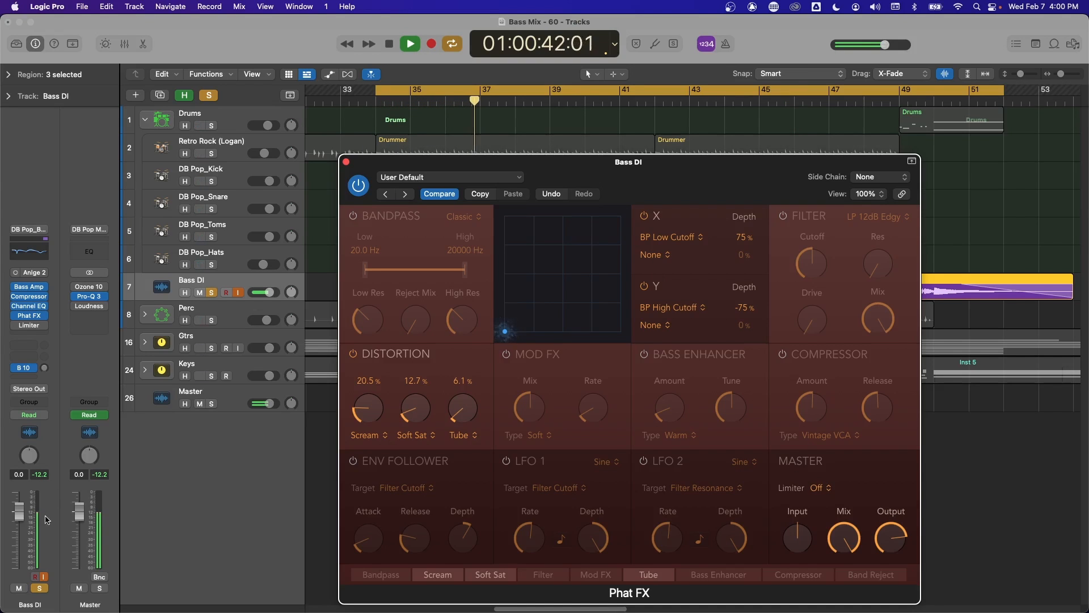
pyautogui.press('space')
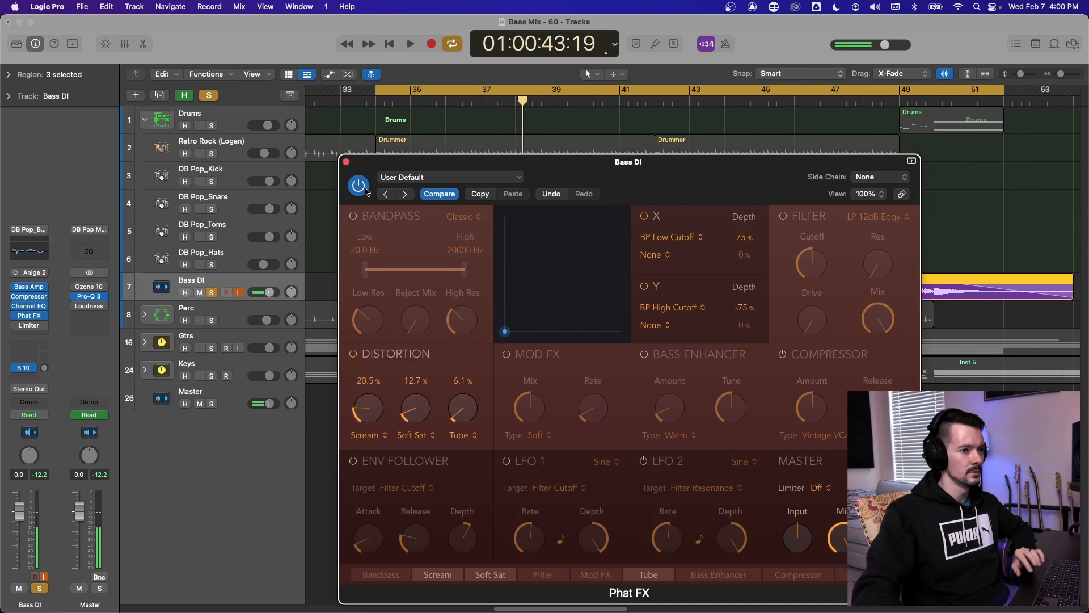
# - Compare the bass playback with Phat FX bypassed and active
pyautogui.click(366, 191)
pyautogui.press('space')
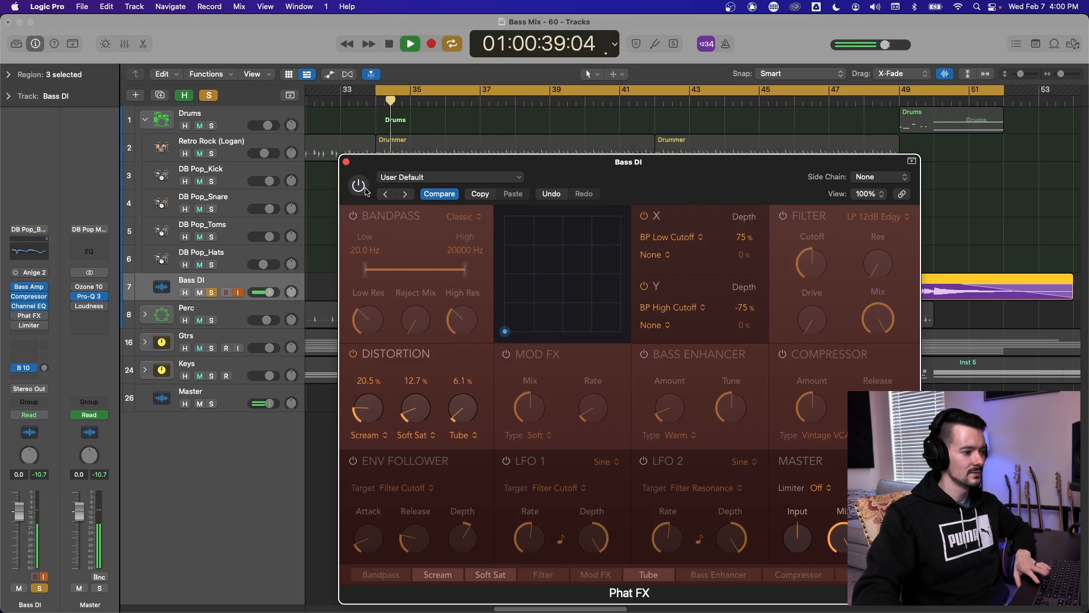
pyautogui.click(366, 190)
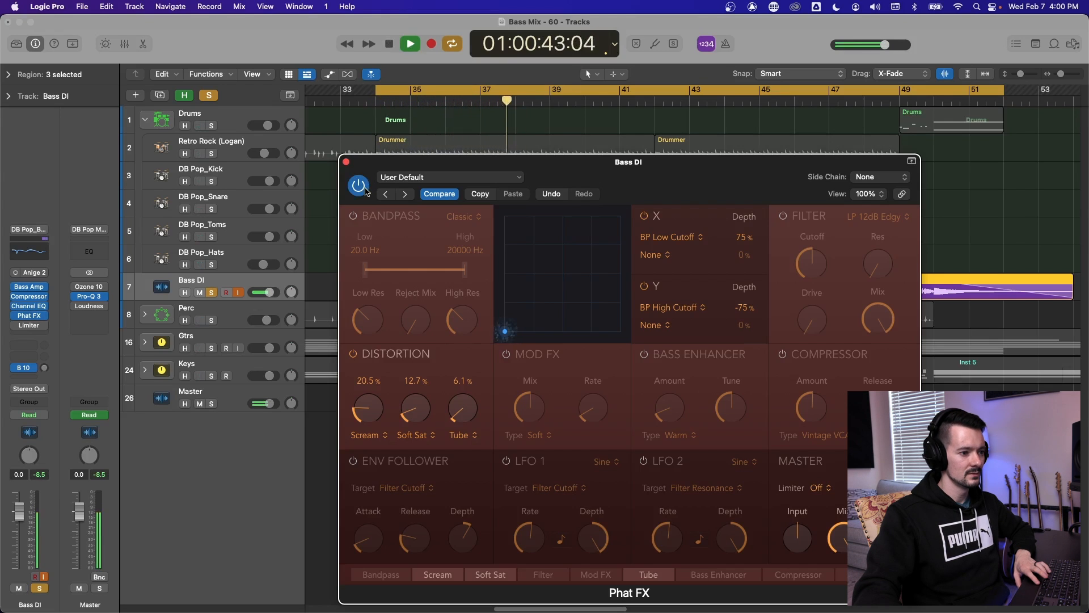
pyautogui.press('space')
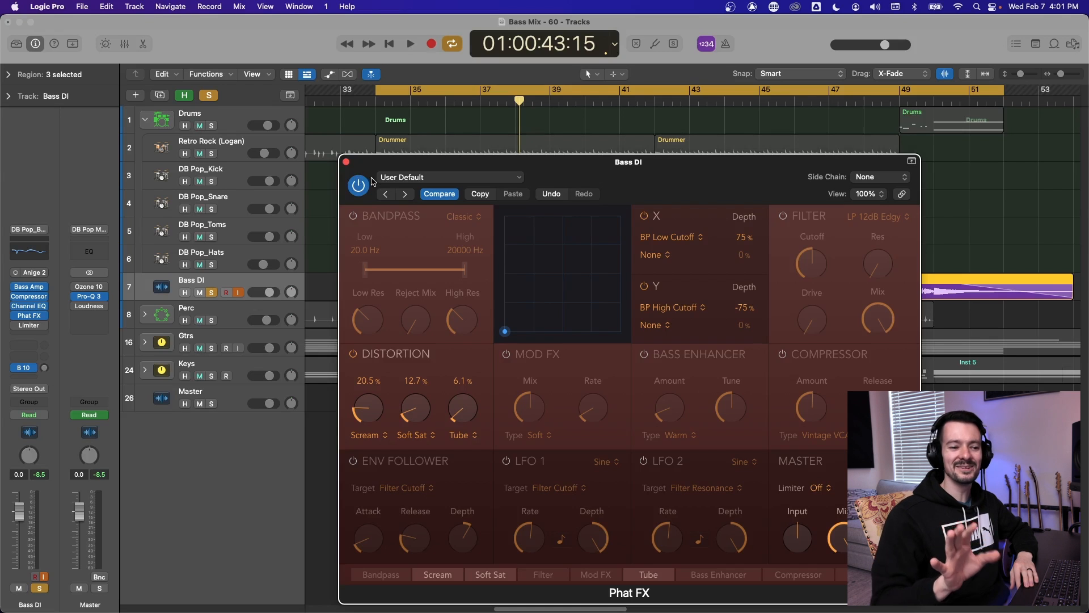
# - Enable the Bass Enhancer with the Warm type, raise its Amount, and set its Tune to 47 Hz
pyautogui.click(644, 355)
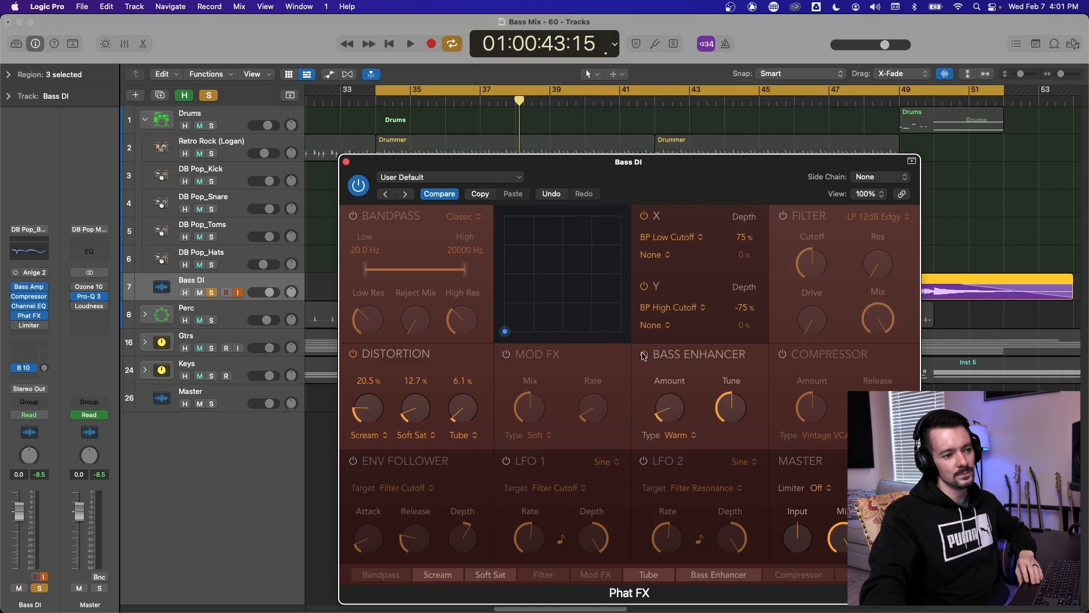
pyautogui.click(678, 438)
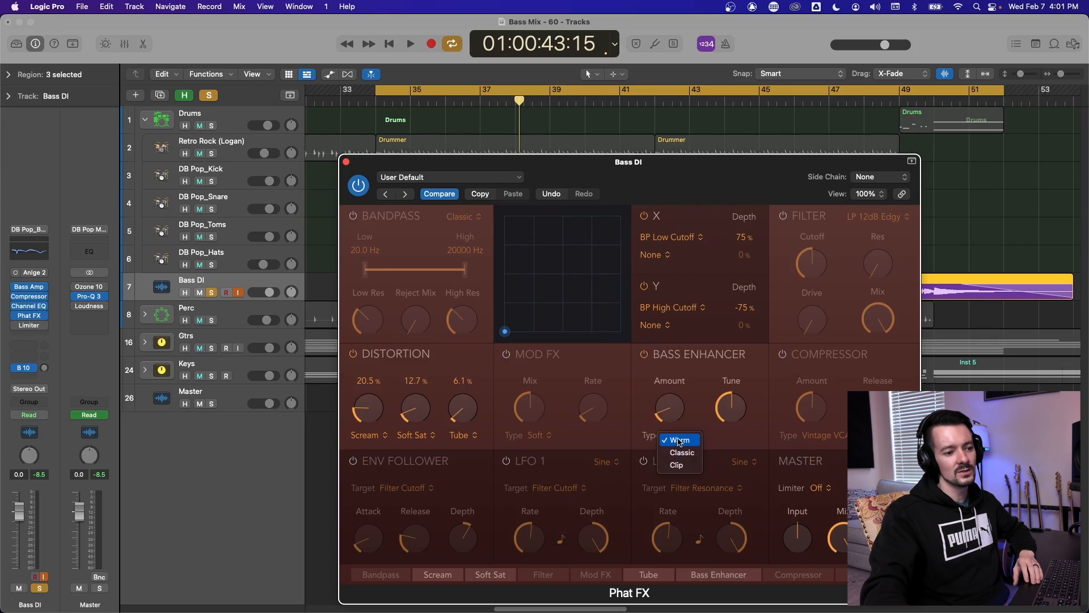
pyautogui.click(677, 440)
pyautogui.moveTo(675, 407)
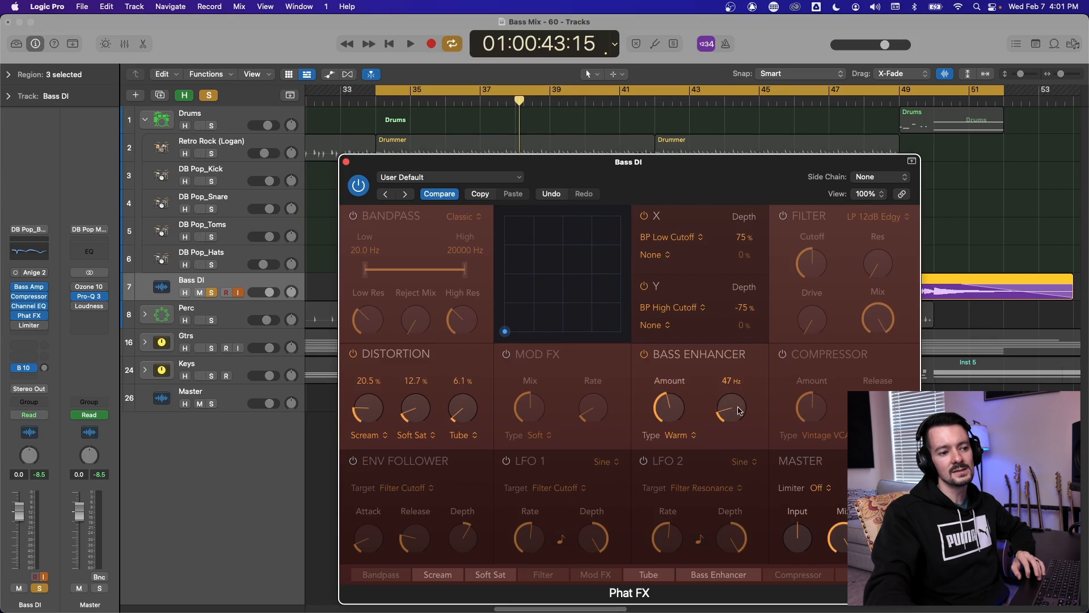
# - Audition the Bass Enhancer's Tune at higher frequencies, including 112 Hz, and set it to 92 Hz
pyautogui.press('space')
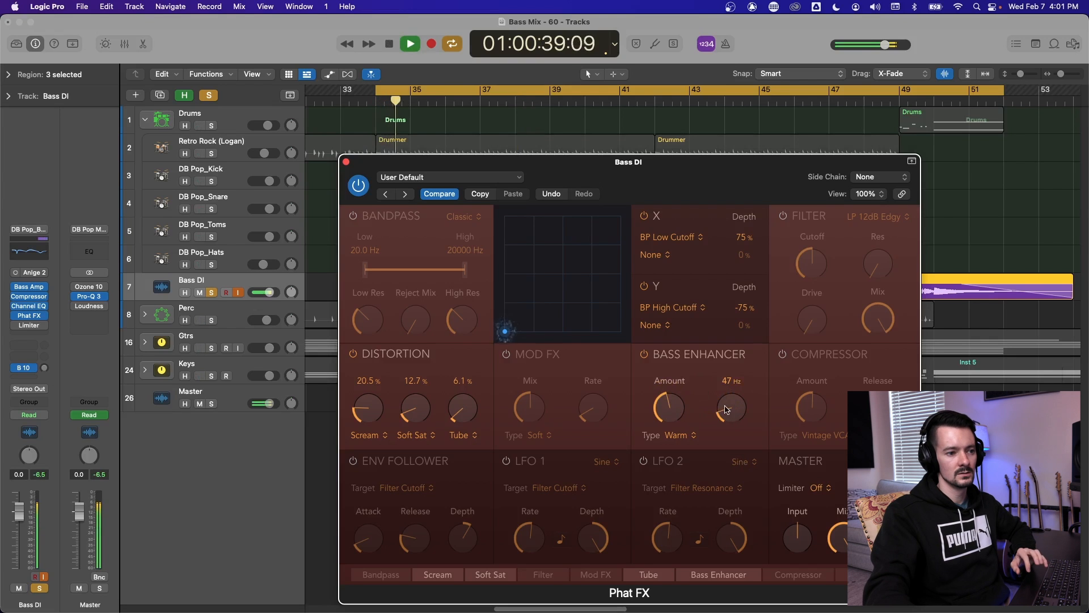
pyautogui.moveTo(729, 422); pyautogui.dragTo(774, 265)
pyautogui.press('space')
pyautogui.moveTo(674, 410); pyautogui.dragTo(676, 401)
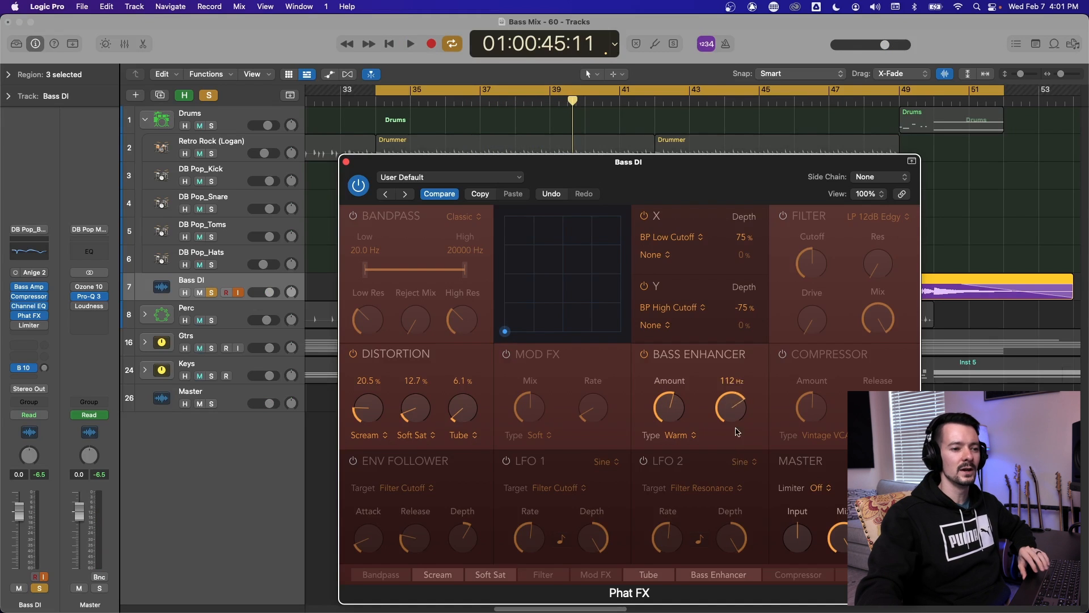
pyautogui.press('space')
pyautogui.moveTo(737, 409)
pyautogui.mouseDown()
pyautogui.moveTo(729, 445)
pyautogui.moveTo(729, 419)
pyautogui.mouseUp()
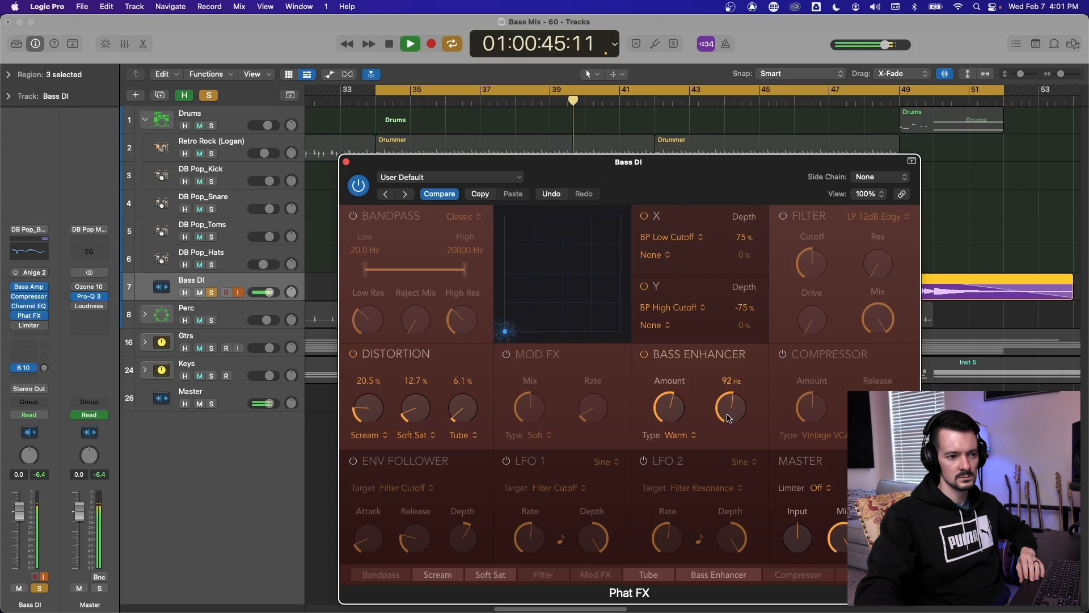
# - Audition the Bass Enhancer's Amount at 54.9%, and reduce it to 17.9% during playback
pyautogui.click(675, 404)
pyautogui.press('space')
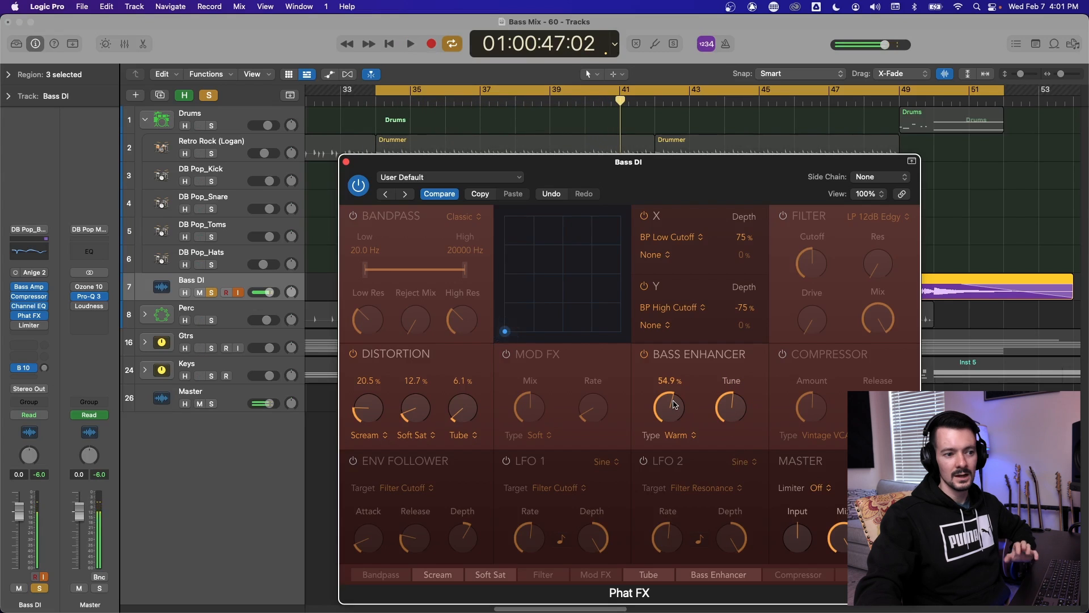
pyautogui.moveTo(675, 404); pyautogui.dragTo(681, 479)
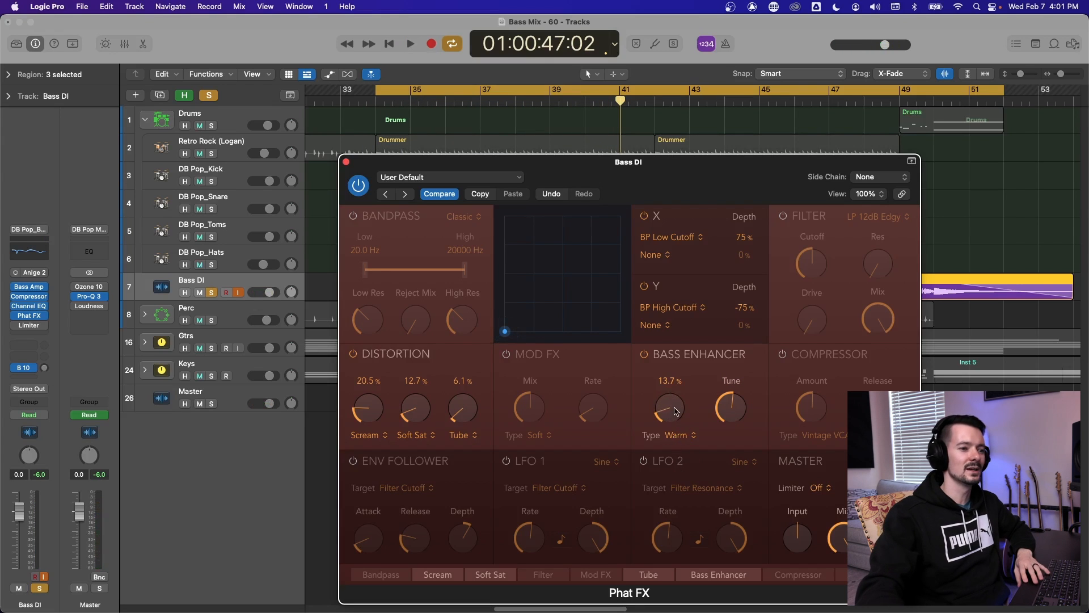
pyautogui.press('space')
pyautogui.moveTo(676, 410); pyautogui.dragTo(676, 408)
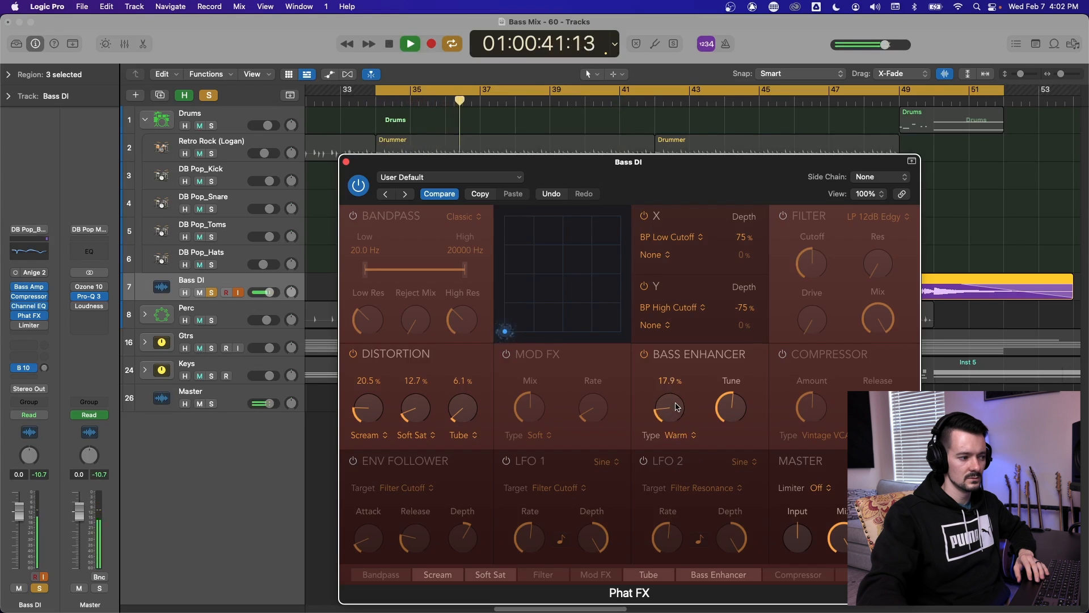
# - Compare playback with the Bass Enhancer off and on, and fine-tune its Amount to 17.6%
pyautogui.click(645, 354)
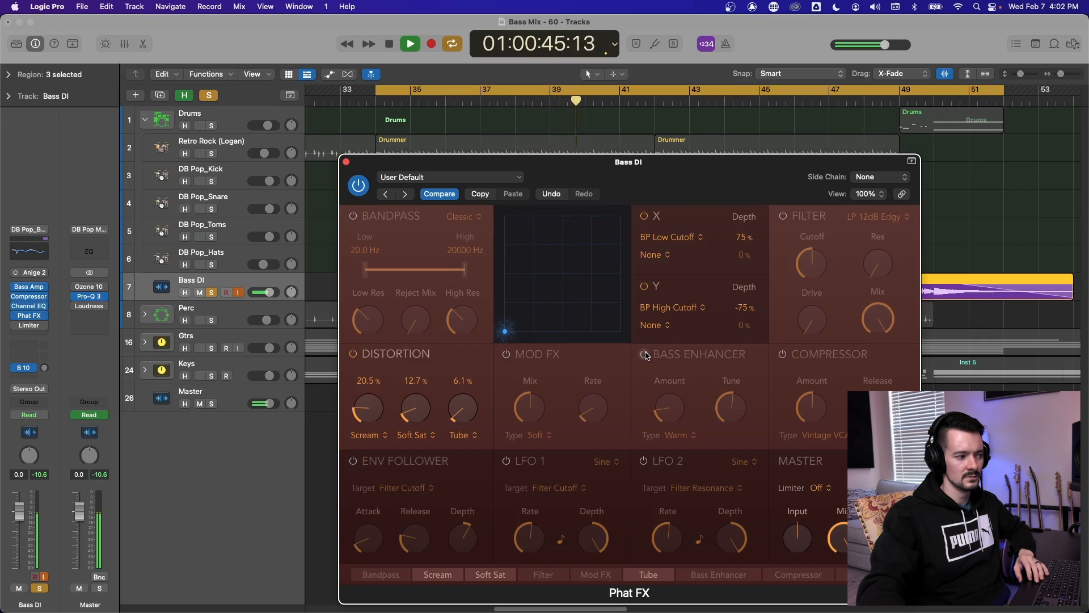
pyautogui.click(645, 354)
pyautogui.moveTo(669, 402); pyautogui.dragTo(669, 404)
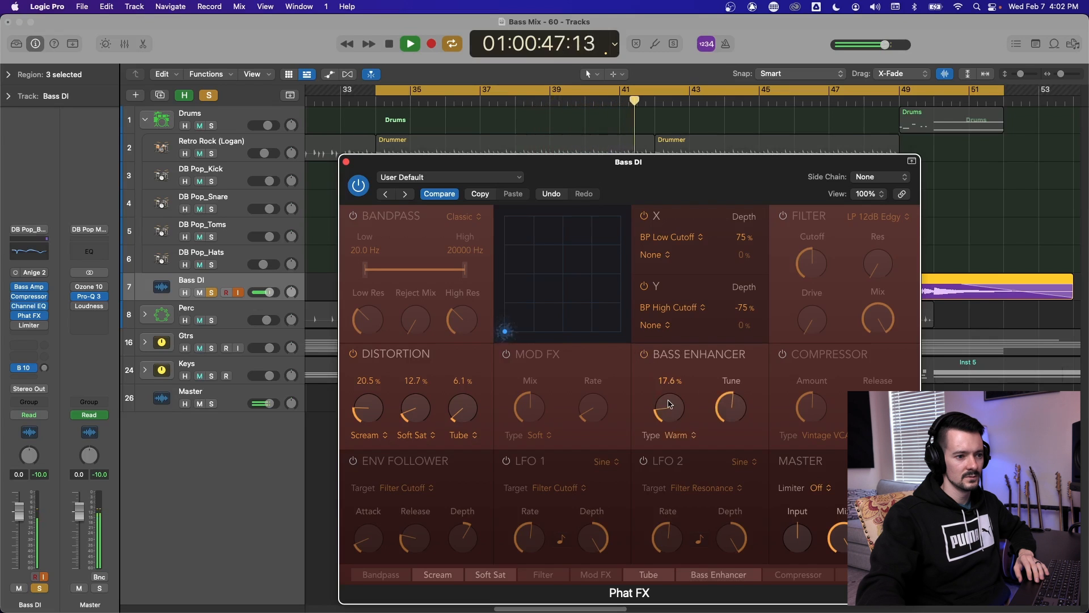
# - Stop playback and load the mono Limiter in the insert slot after Phat FX on the Bass DI track
pyautogui.press('space')
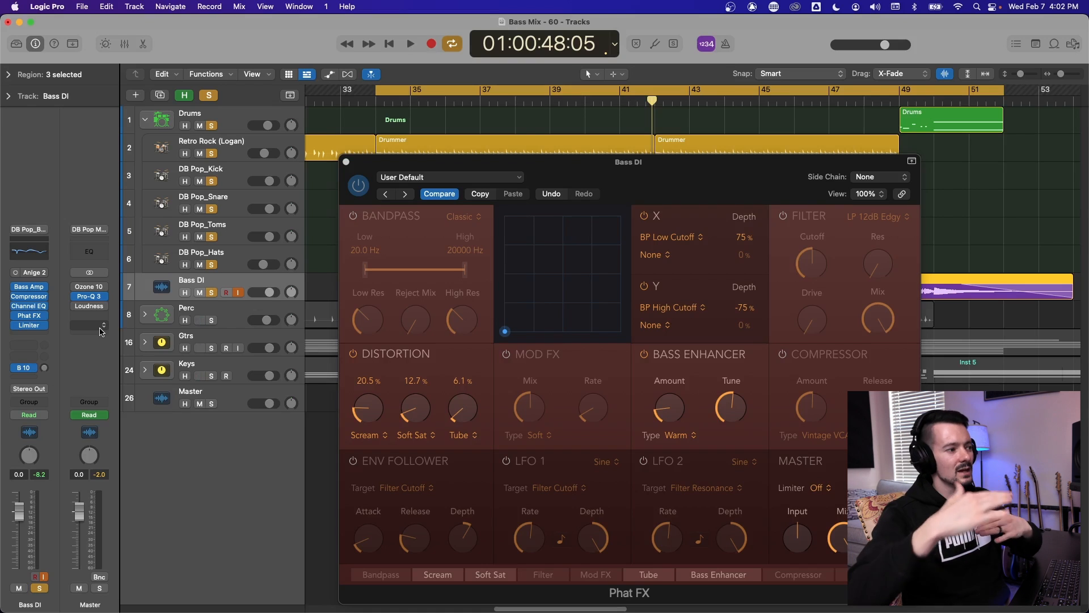
pyautogui.click(45, 329)
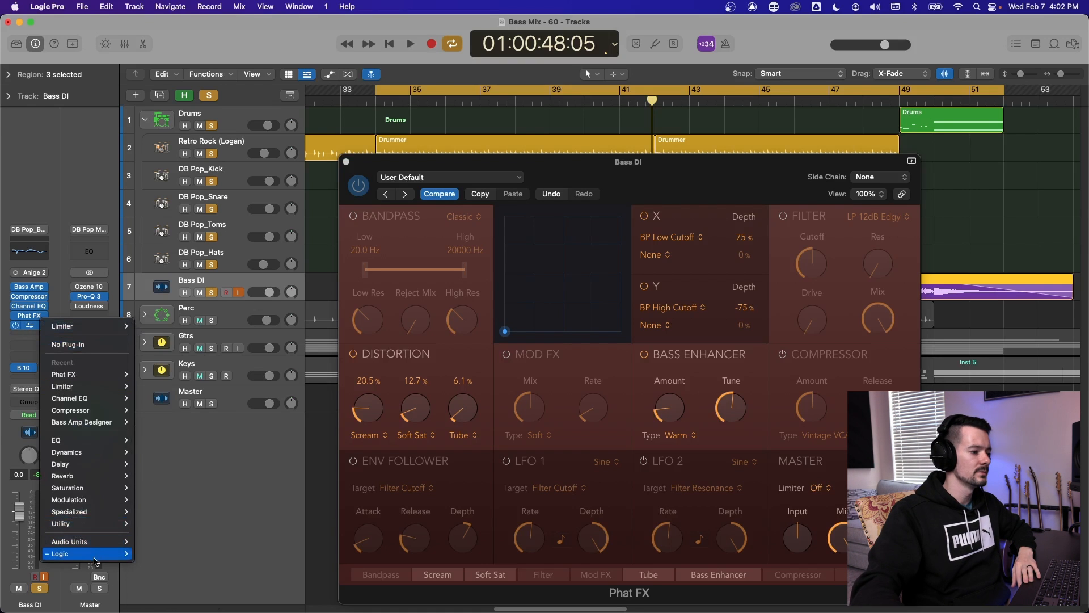
pyautogui.moveTo(85, 554)
pyautogui.moveTo(170, 482)
pyautogui.moveTo(250, 547)
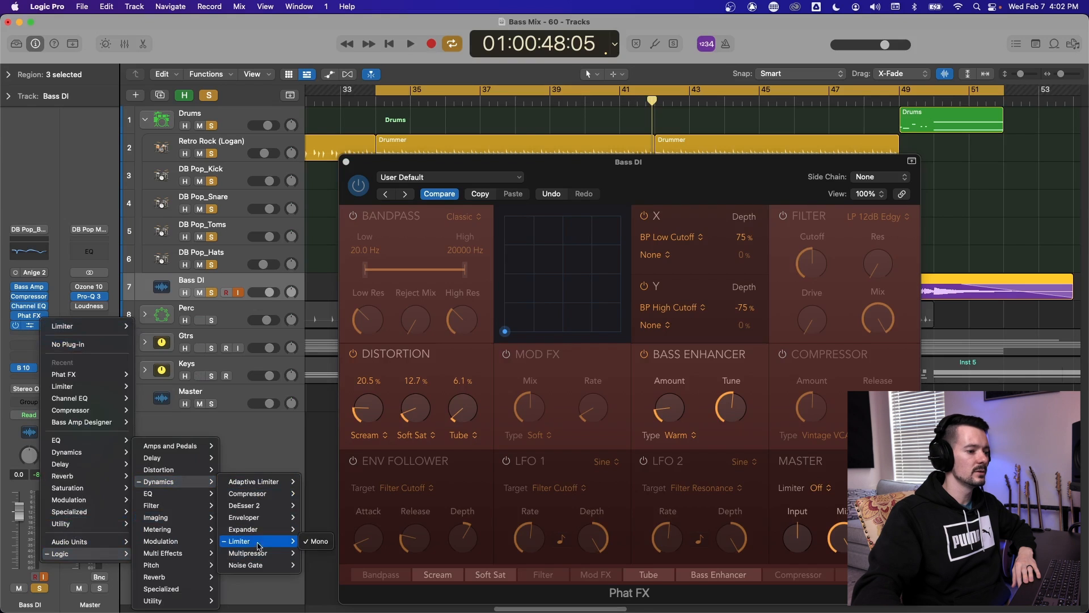
pyautogui.click(311, 542)
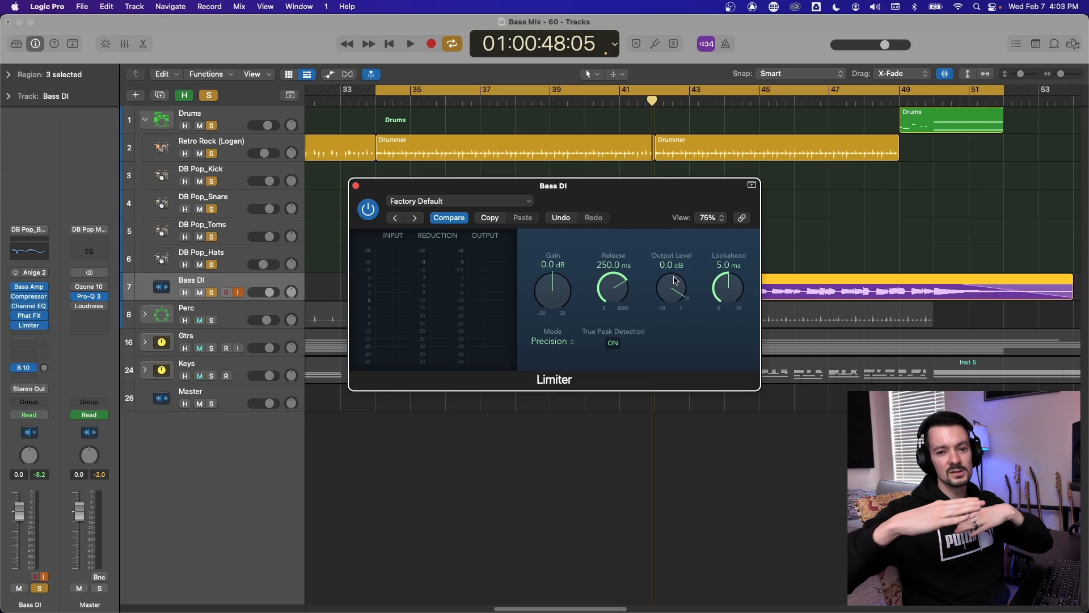
# - In the Limiter, keep Precision mode, set the Output Level to -10.0 dB, and raise the Gain to +11.7 dB during playback
pyautogui.click(566, 343)
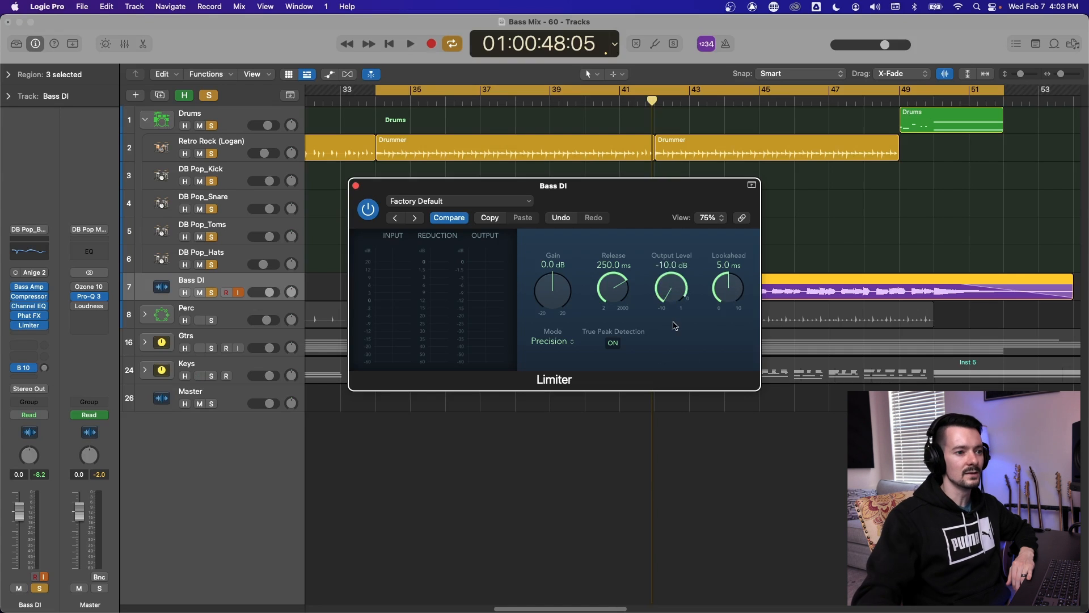
pyautogui.press('space')
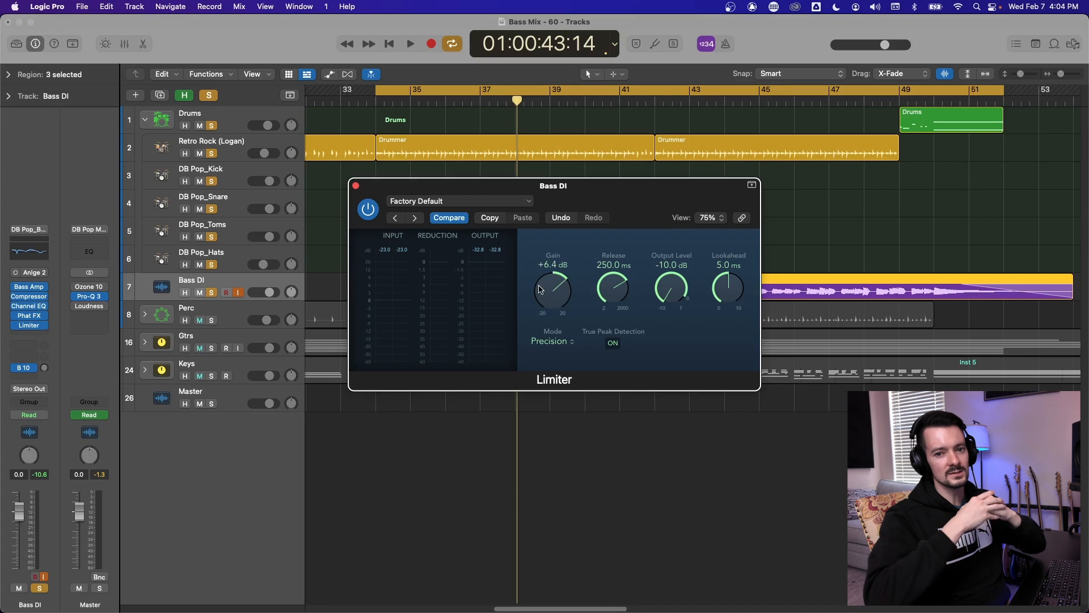
pyautogui.press('space')
pyautogui.moveTo(539, 290); pyautogui.dragTo(548, 271)
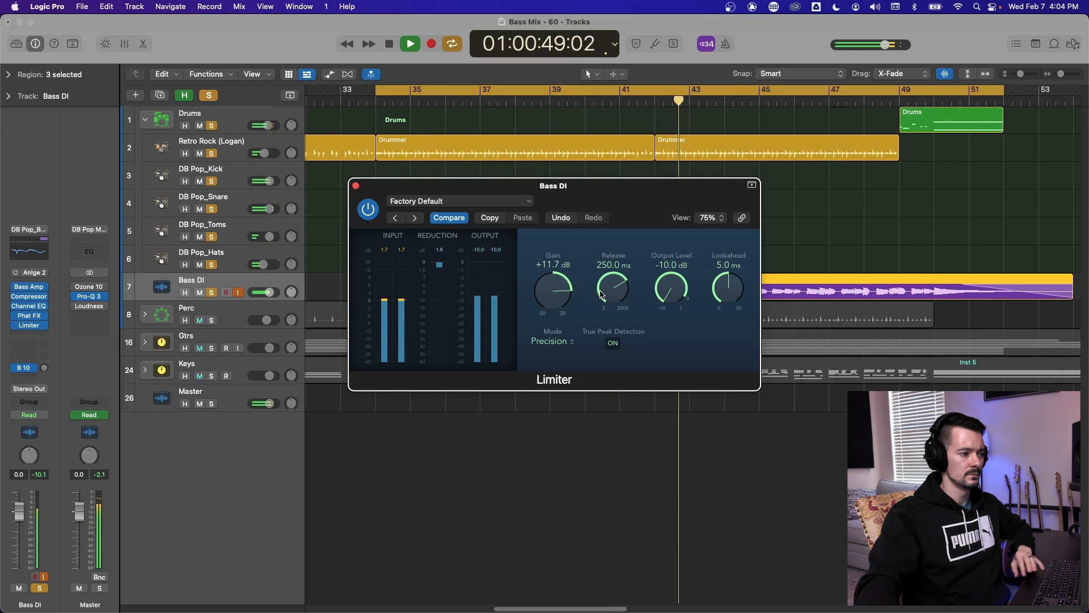
# - Shorten the Limiter's Release to 82.0 ms while checking it against playback
pyautogui.moveTo(602, 295); pyautogui.dragTo(608, 311)
pyautogui.press('space')
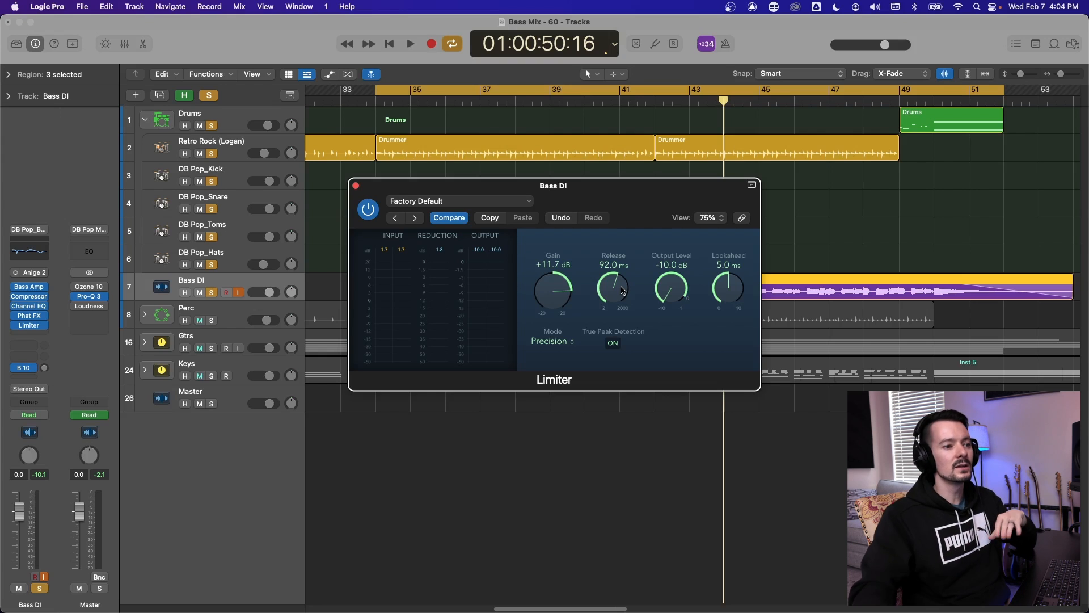
pyautogui.moveTo(623, 296); pyautogui.dragTo(626, 291)
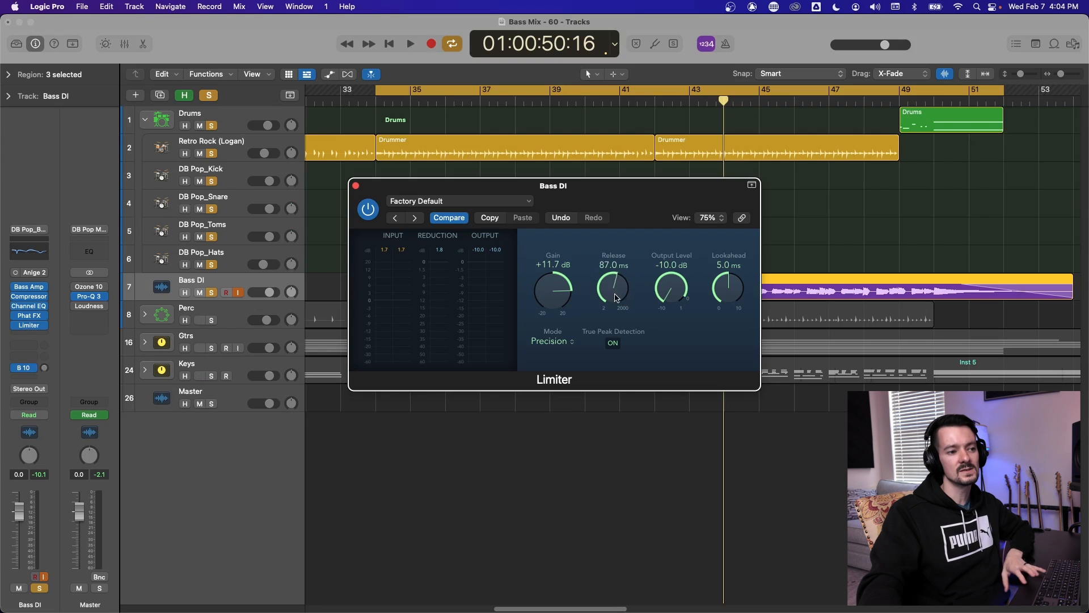
pyautogui.press('space')
pyautogui.moveTo(617, 290); pyautogui.dragTo(617, 290)
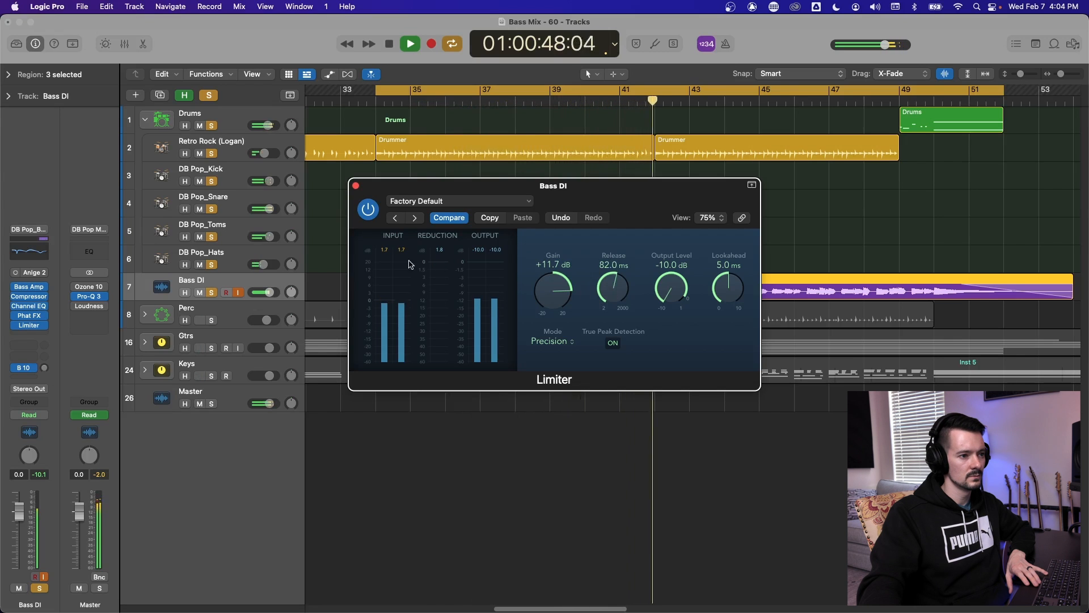
# - Compare playback with the Limiter off and on, leave it enabled, and close its window
pyautogui.click(369, 215)
pyautogui.press('Return')
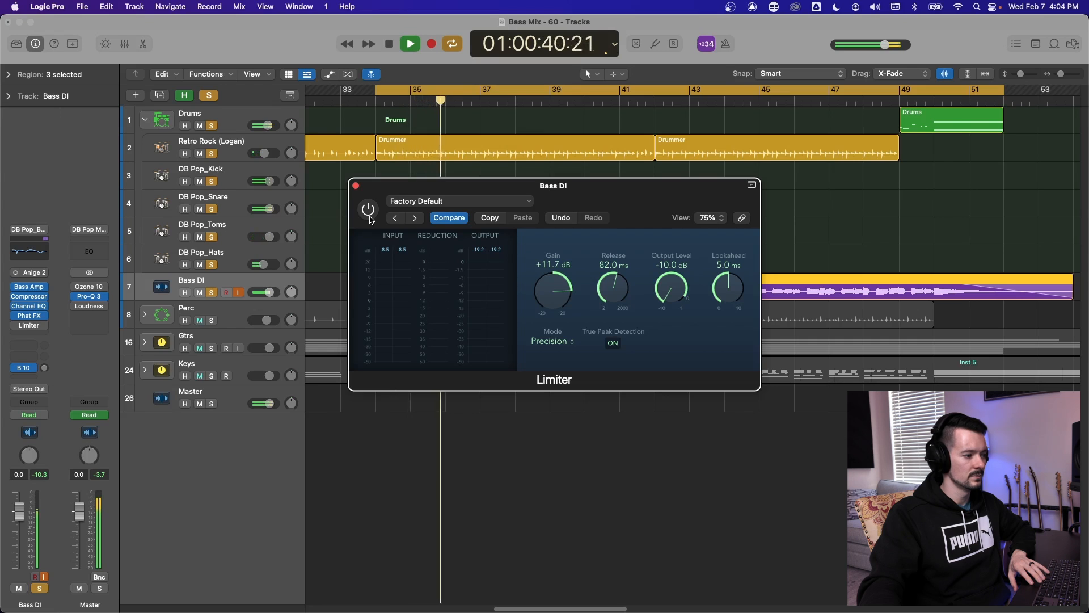
pyautogui.click(370, 216)
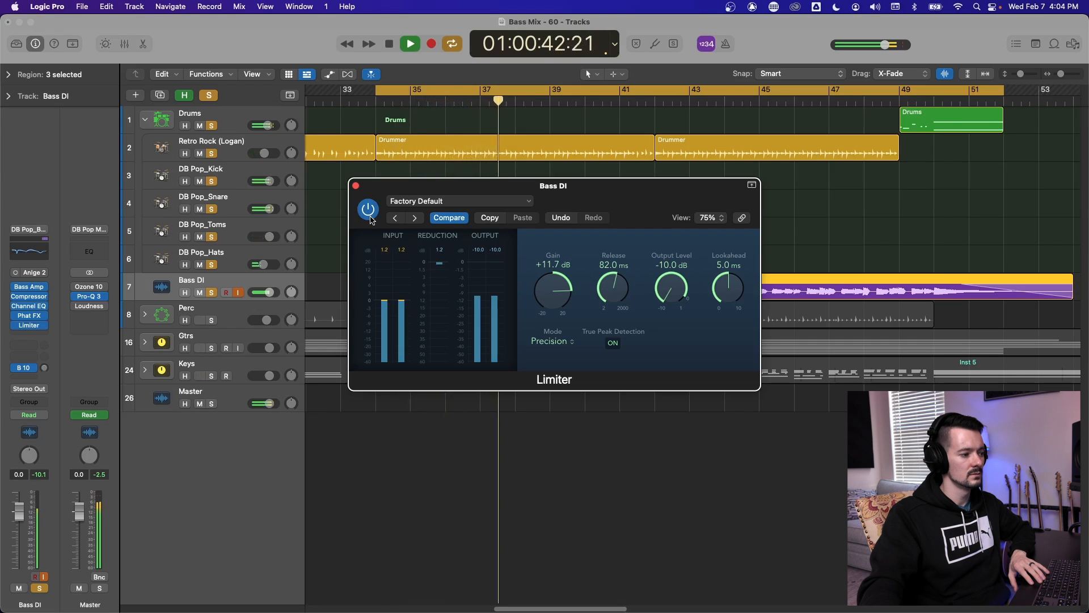
pyautogui.press('space')
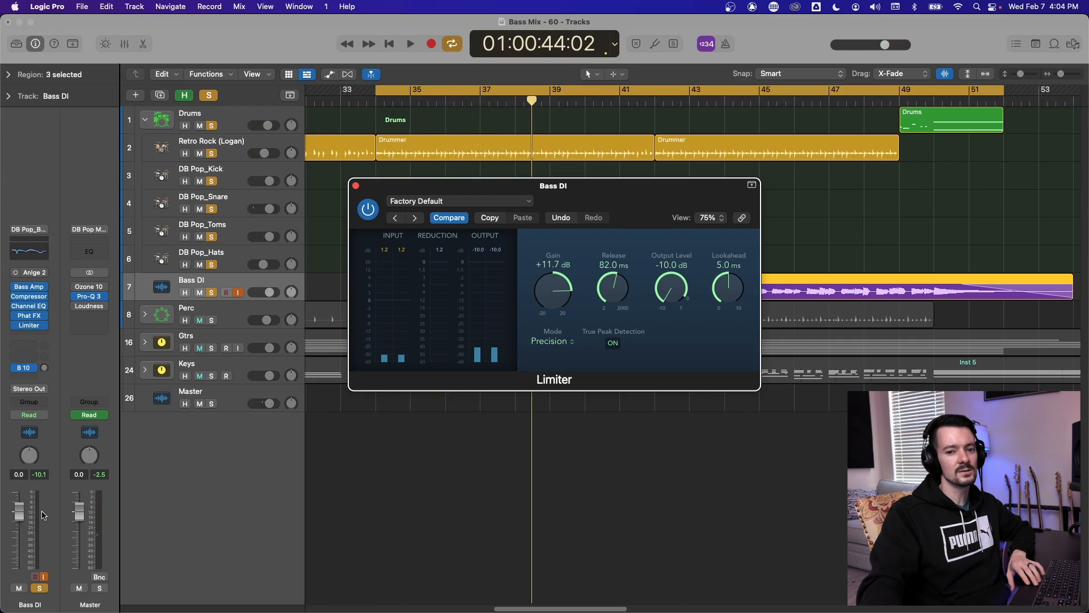
pyautogui.press('space')
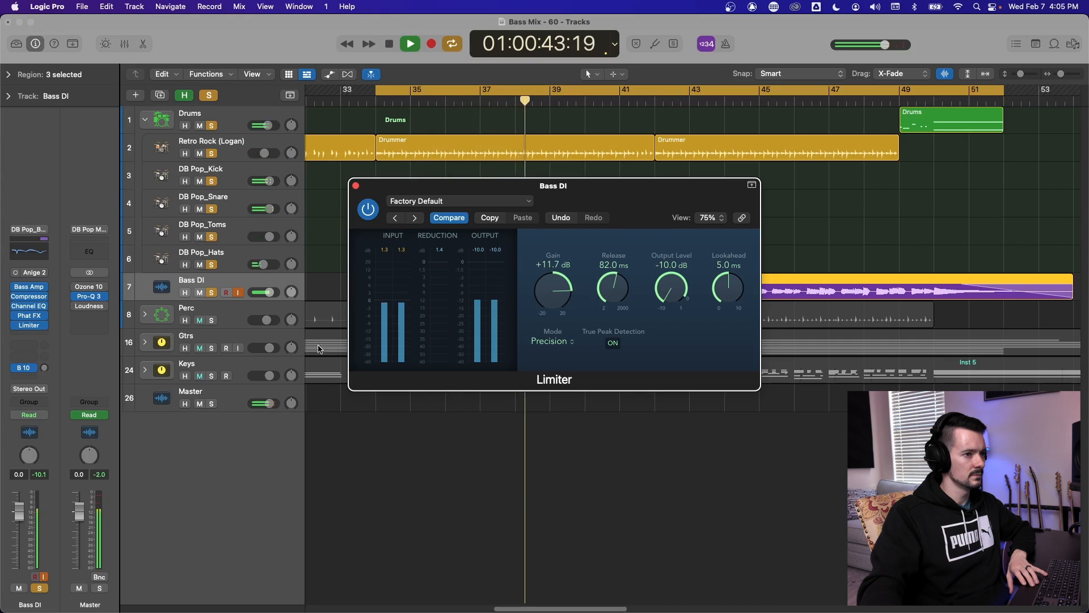
pyautogui.press('space')
pyautogui.click(357, 186)
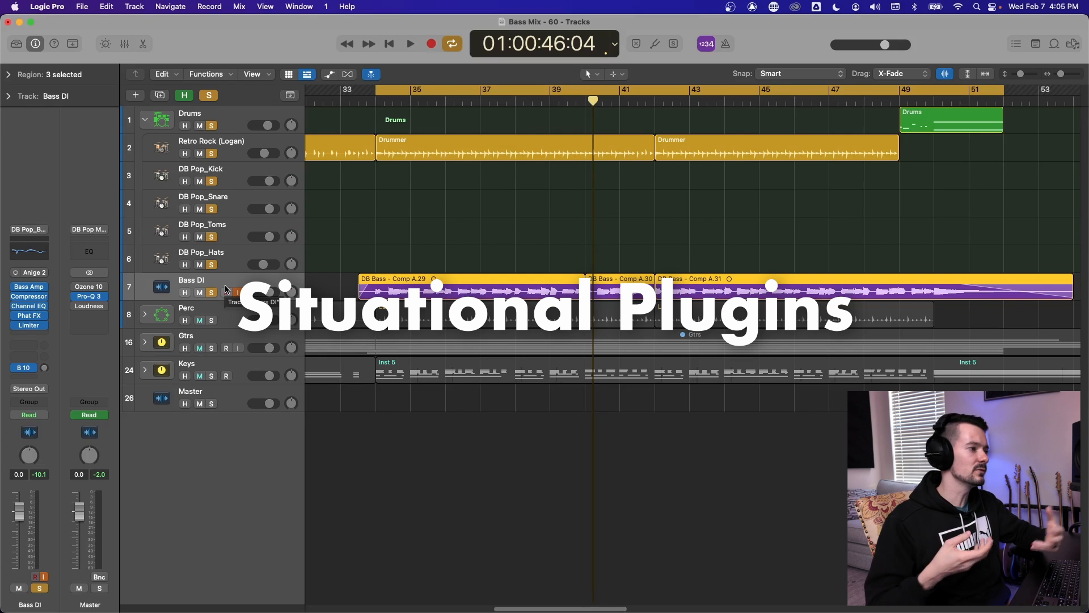
# - Insert a mono Vintage Graphic EQ between Channel EQ and Phat FX on the Bass DI track
pyautogui.click(29, 311)
pyautogui.moveTo(56, 510)
pyautogui.moveTo(187, 505)
pyautogui.moveTo(225, 556)
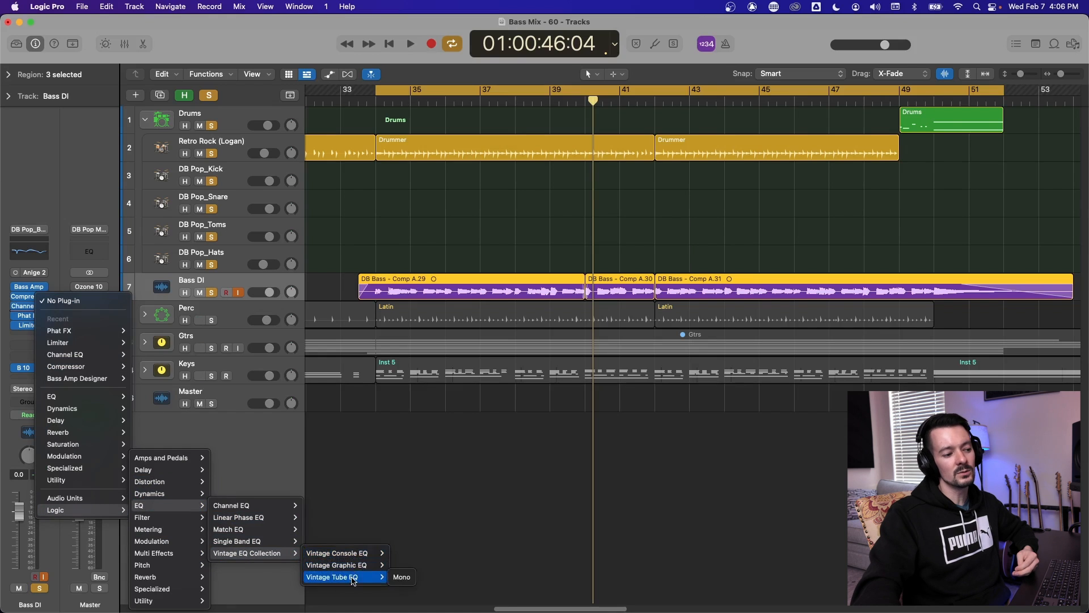
pyautogui.moveTo(365, 568)
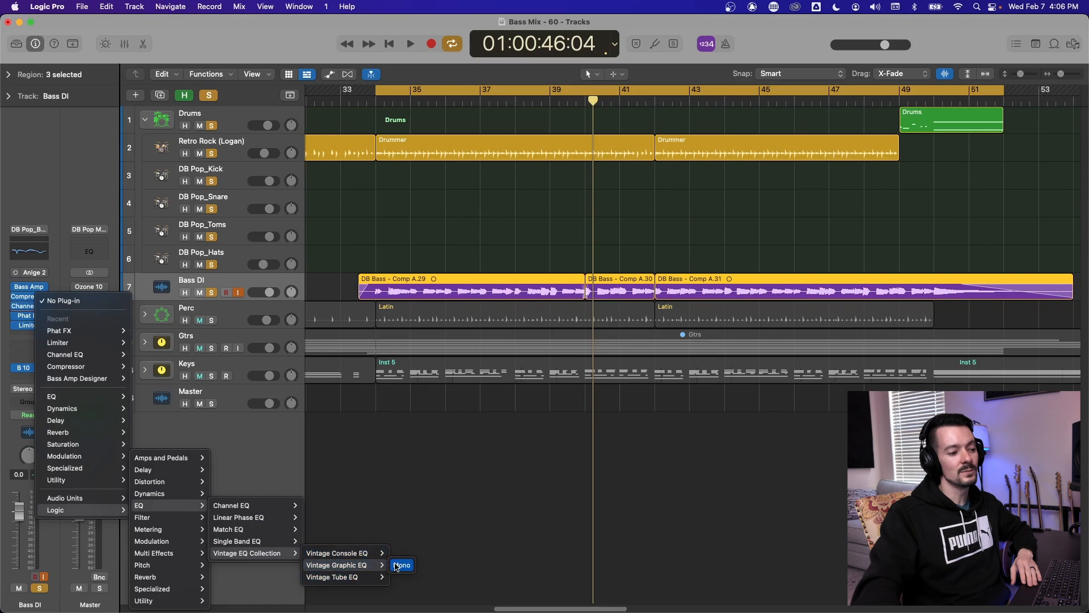
pyautogui.click(402, 565)
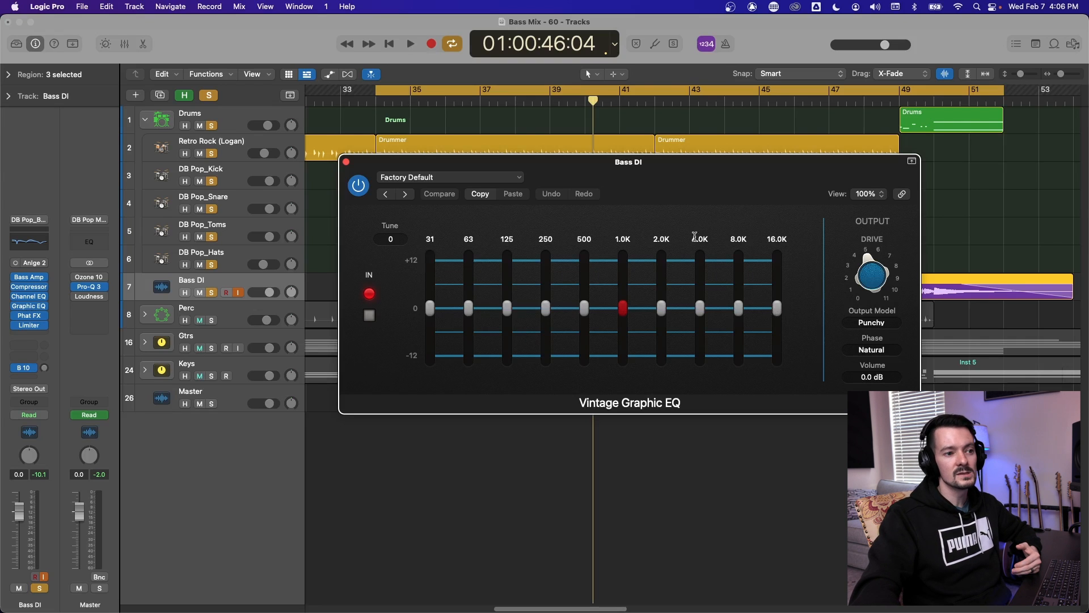
# - Boost the Vintage Graphic EQ's 125 Hz band to 0.9 dB and slightly cut the 250 and 500 Hz bands during playback
pyautogui.moveTo(623, 310); pyautogui.dragTo(627, 329)
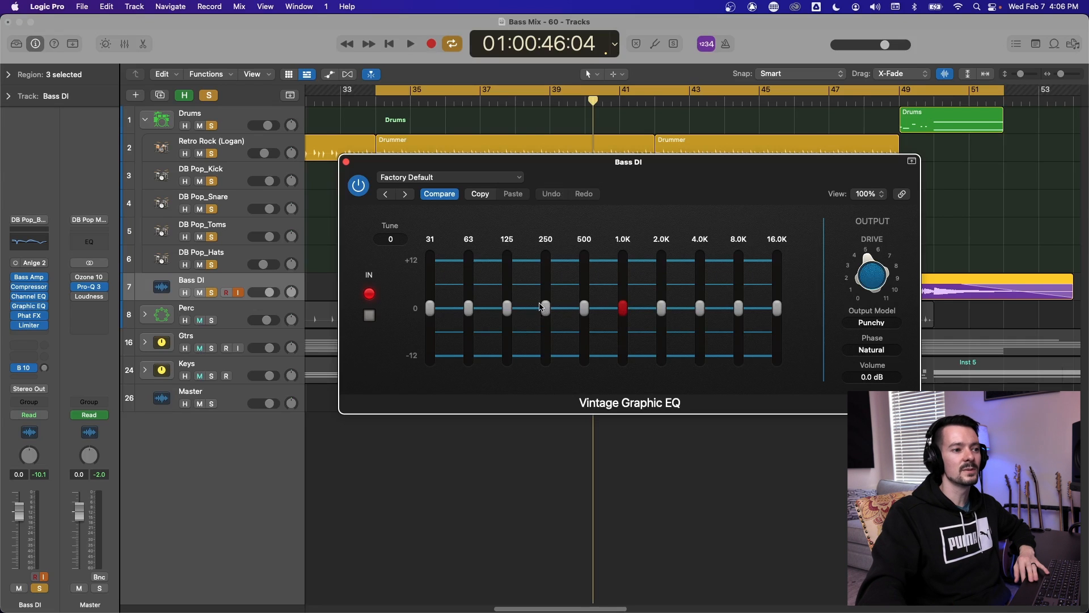
pyautogui.press('space')
pyautogui.moveTo(507, 308)
pyautogui.mouseDown()
pyautogui.moveTo(508, 287)
pyautogui.moveTo(509, 307)
pyautogui.mouseUp()
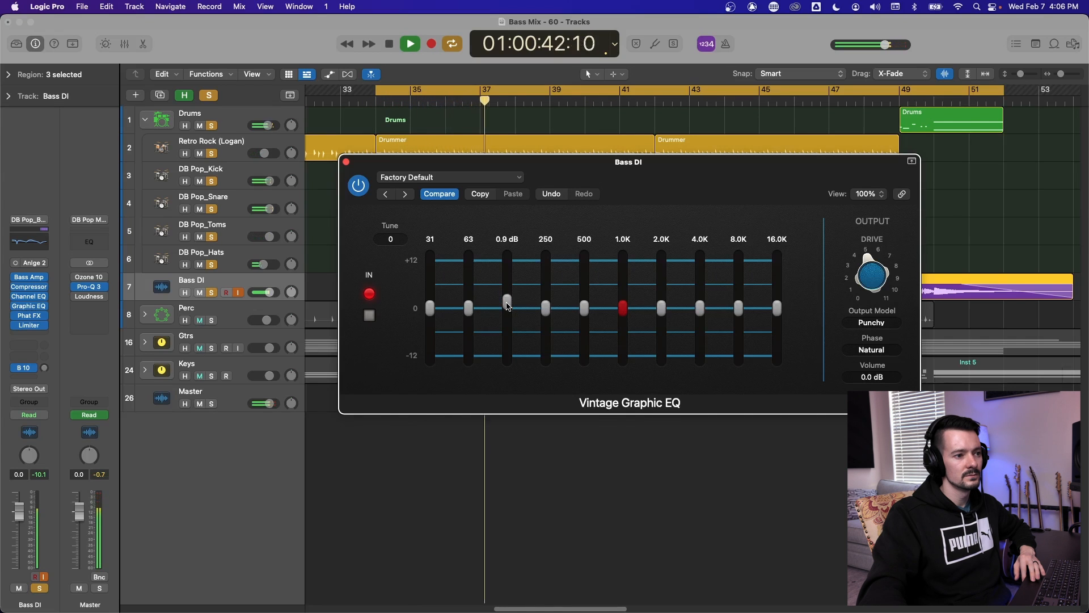
pyautogui.moveTo(584, 309); pyautogui.dragTo(546, 317)
pyautogui.press('space')
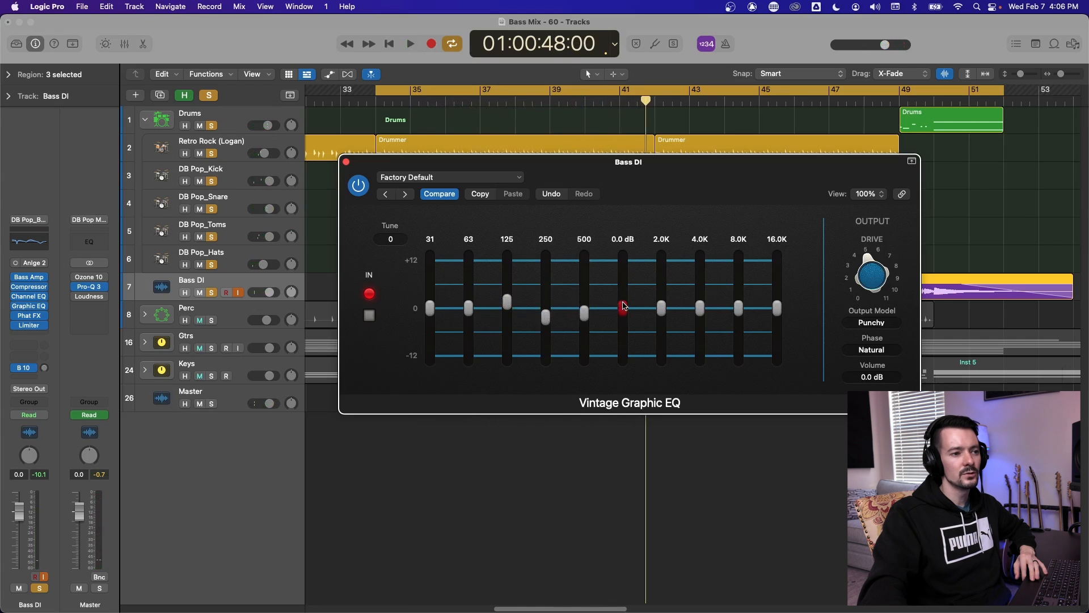
# - Slightly boost the 1.0K band, pull 16.0K down to about -12 dB, and cut 8.0K a little
pyautogui.press('space')
pyautogui.moveTo(624, 297)
pyautogui.mouseDown()
pyautogui.moveTo(623, 278)
pyautogui.moveTo(624, 302)
pyautogui.mouseUp()
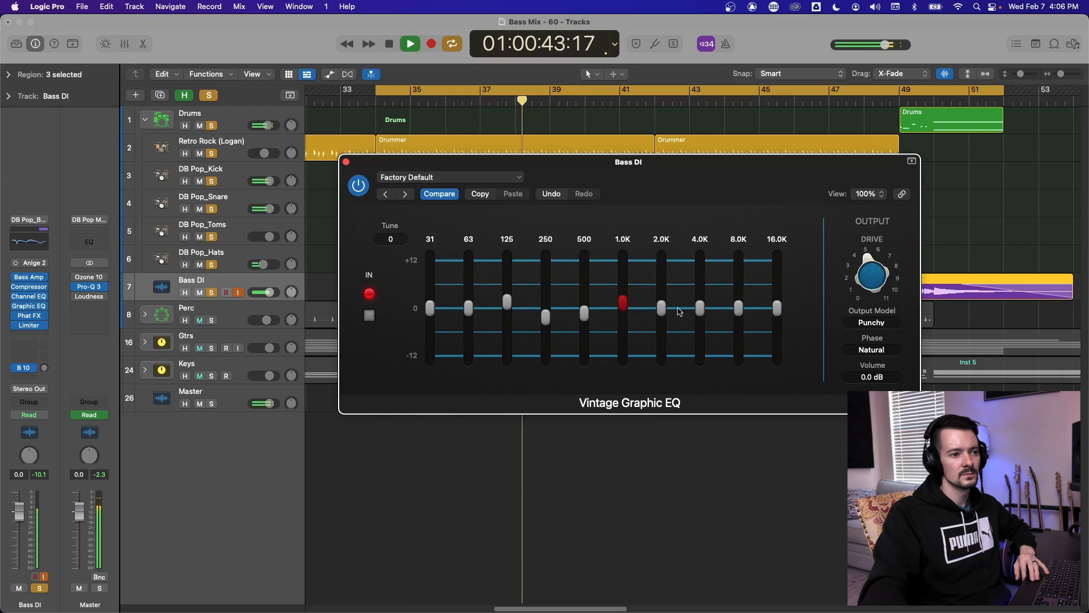
pyautogui.press('space')
pyautogui.moveTo(777, 309); pyautogui.dragTo(777, 358)
pyautogui.moveTo(738, 309); pyautogui.dragTo(739, 321)
pyautogui.press('space')
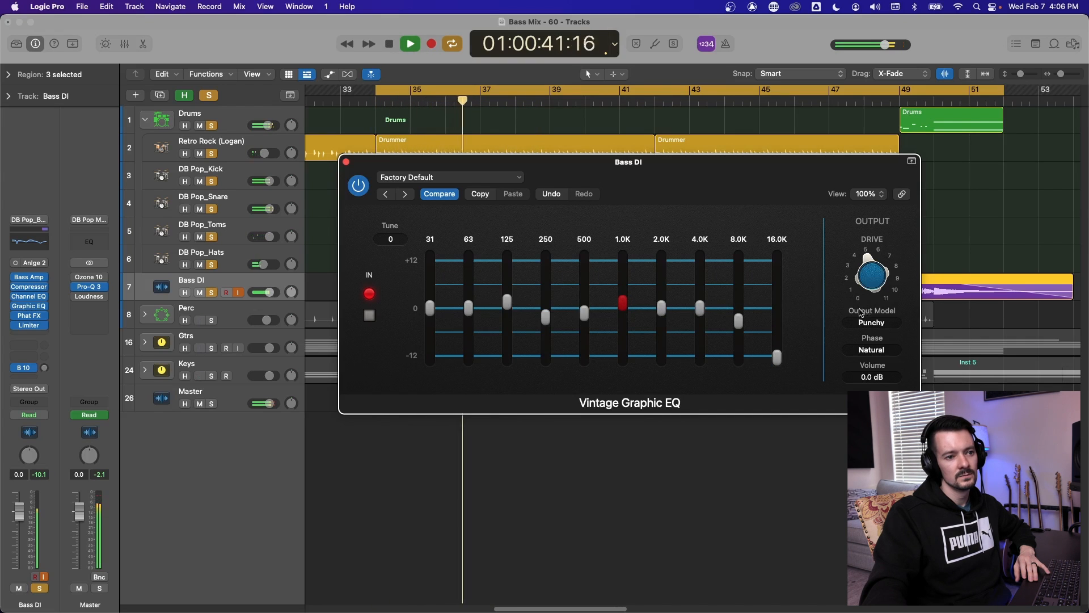
# - Audition the Vintage Graphic EQ's output Drive at 10.1 during playback, and reduce it to a moderate amount
pyautogui.press('space')
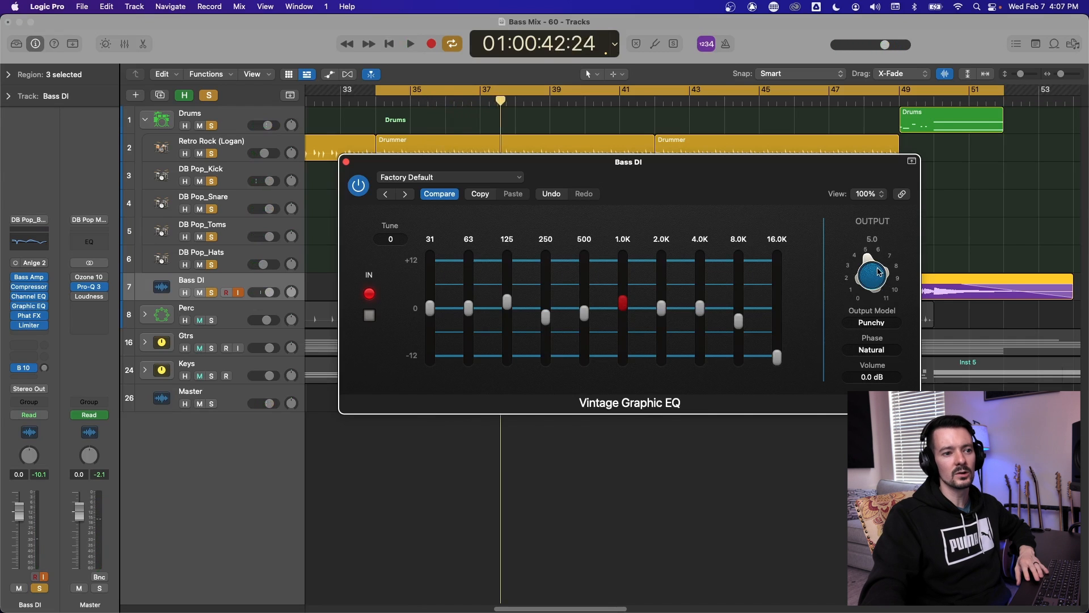
pyautogui.press('space')
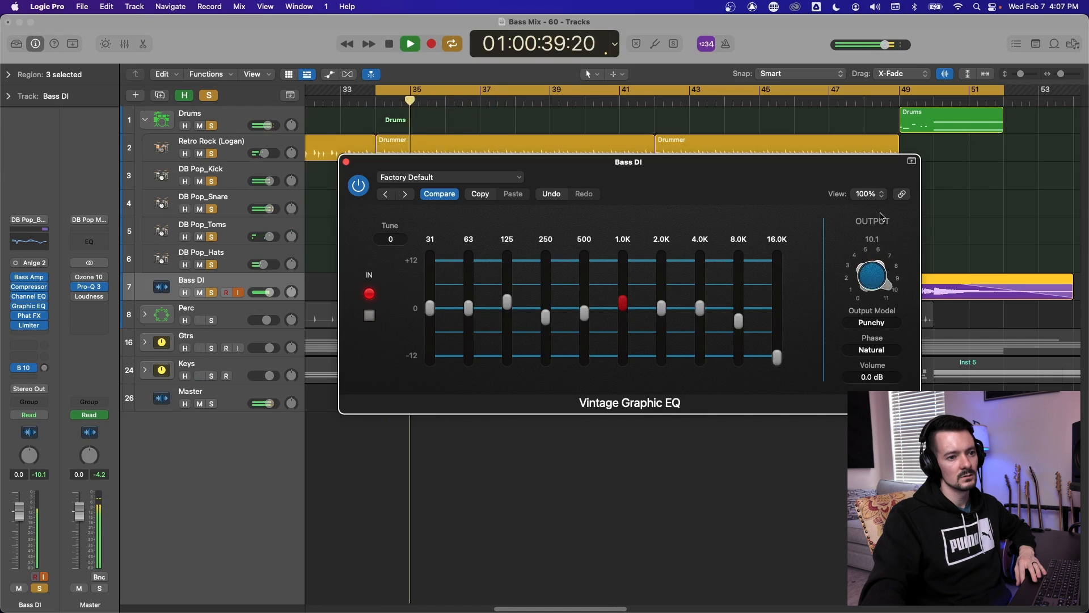
pyautogui.moveTo(872, 276); pyautogui.dragTo(873, 314)
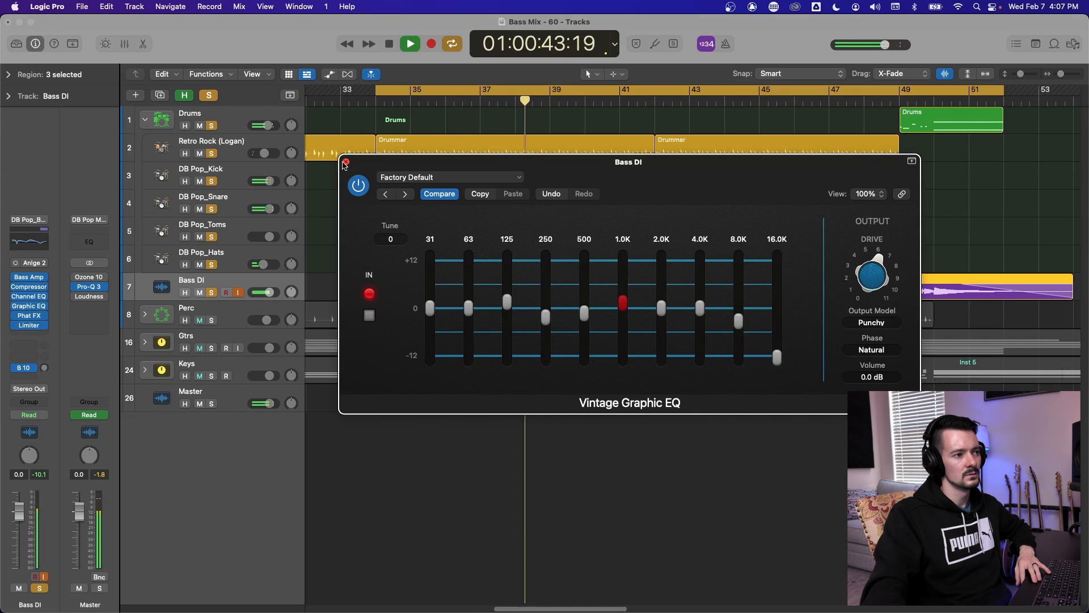
# - Compare playback with the Vintage Graphic EQ off and on, close its window, and remove it from the Bass DI track
pyautogui.click(359, 186)
pyautogui.click(359, 186)
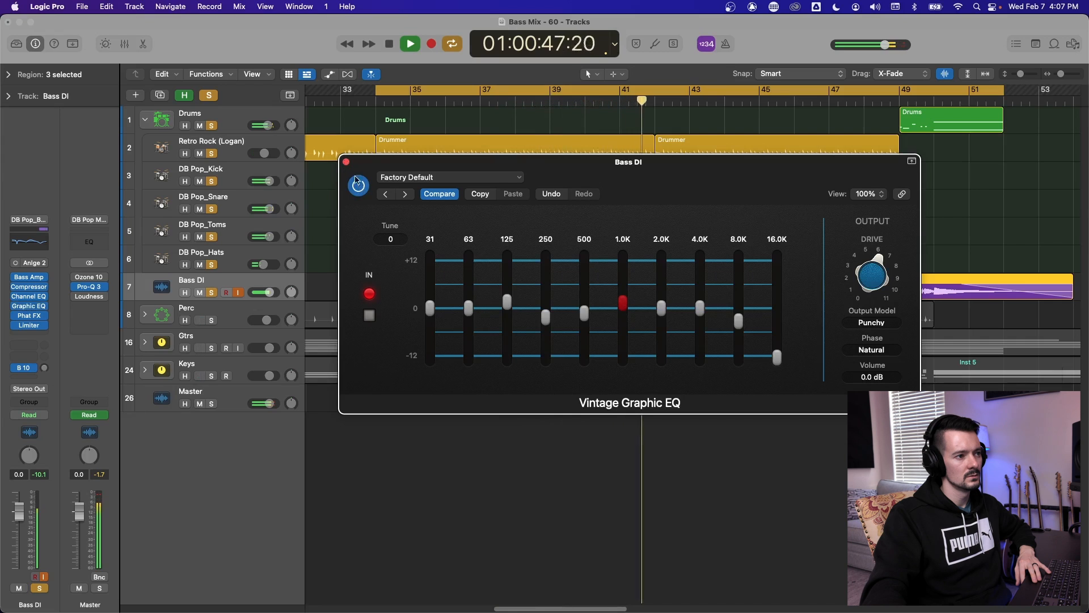
pyautogui.click(362, 188)
pyautogui.click(346, 162)
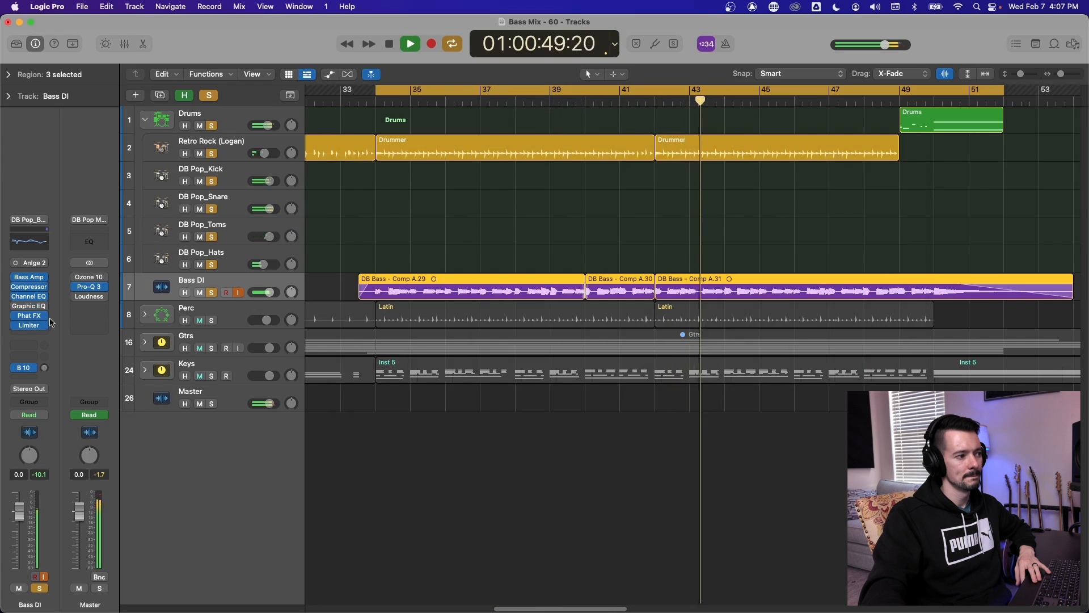
pyautogui.press('space')
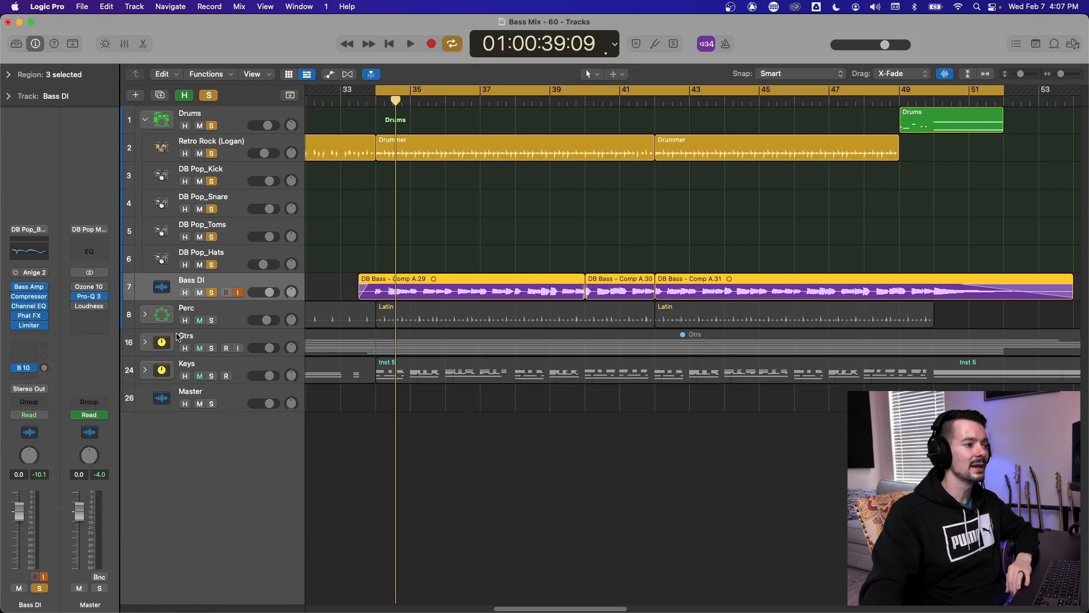
# - Insert a mono Noise Gate between Bass Amp Designer and the Compressor on the Bass DI track
pyautogui.click(29, 335)
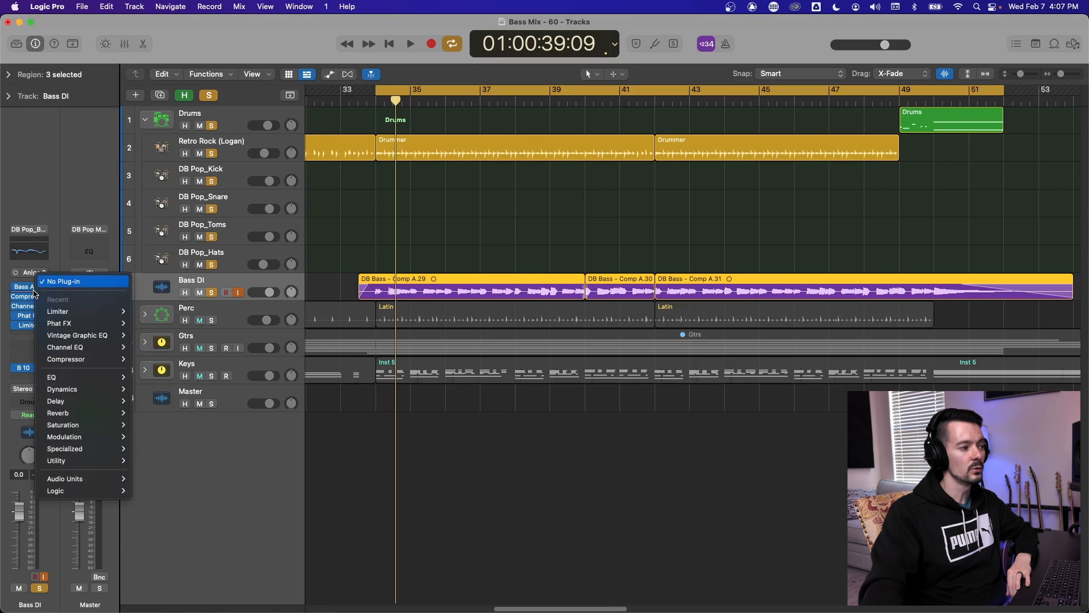
pyautogui.moveTo(63, 479)
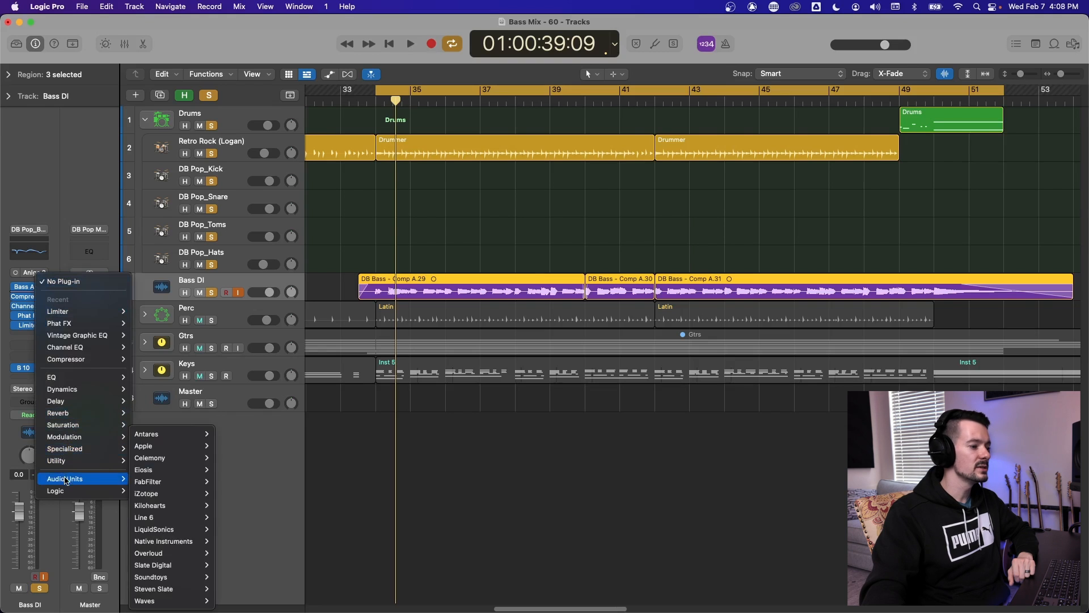
pyautogui.moveTo(177, 489)
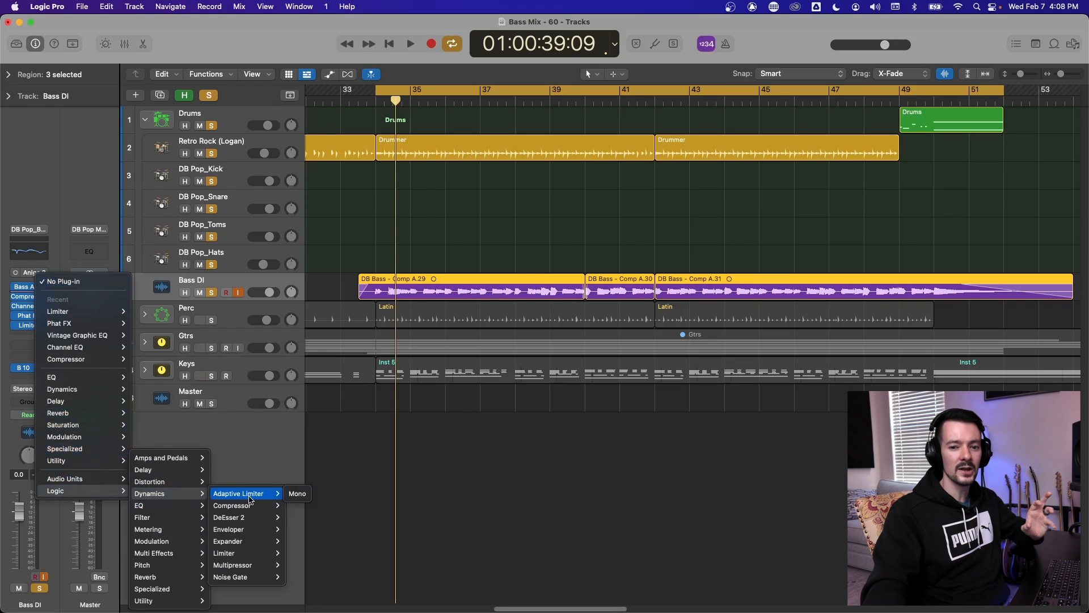
pyautogui.moveTo(251, 504)
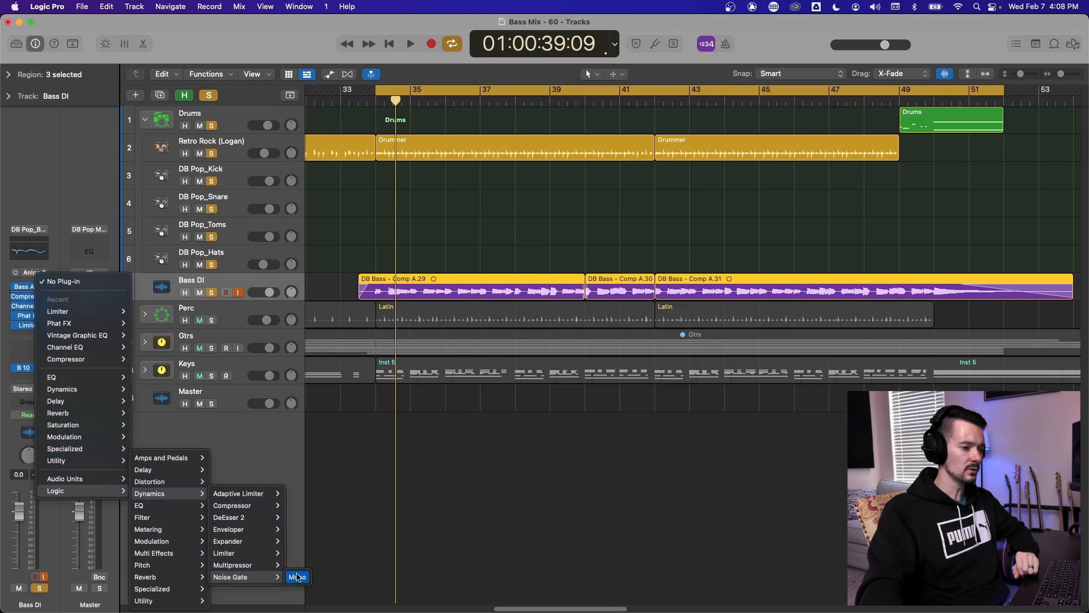
pyautogui.click(298, 577)
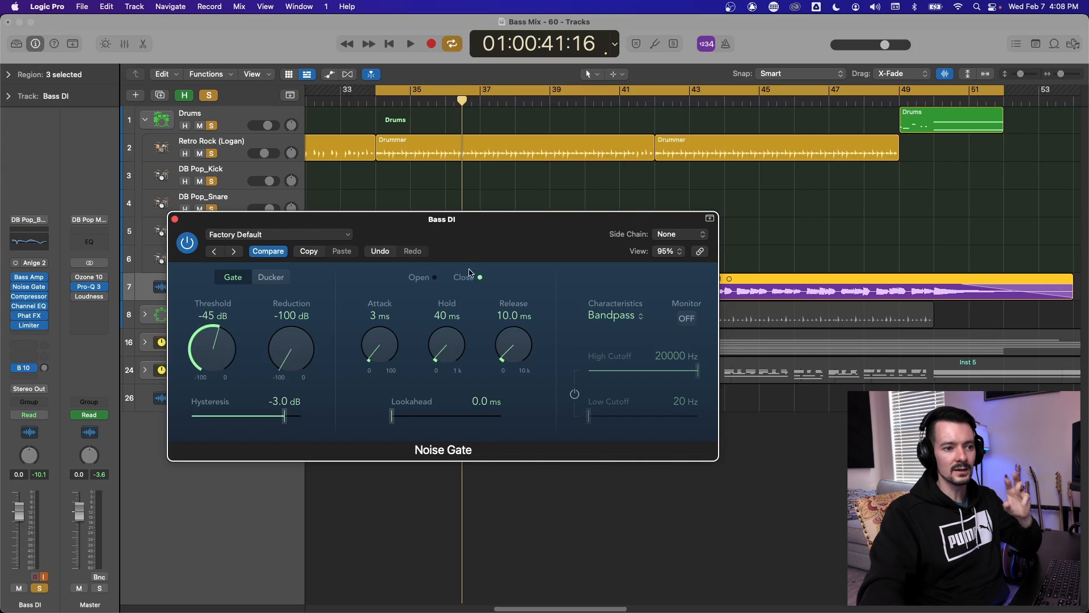
# - During playback, set the Noise Gate's threshold to -27 dB, attack to 2 ms, release to 24 ms and lookahead to 5.2 ms
pyautogui.press('space')
pyautogui.moveTo(214, 335); pyautogui.dragTo(223, 365)
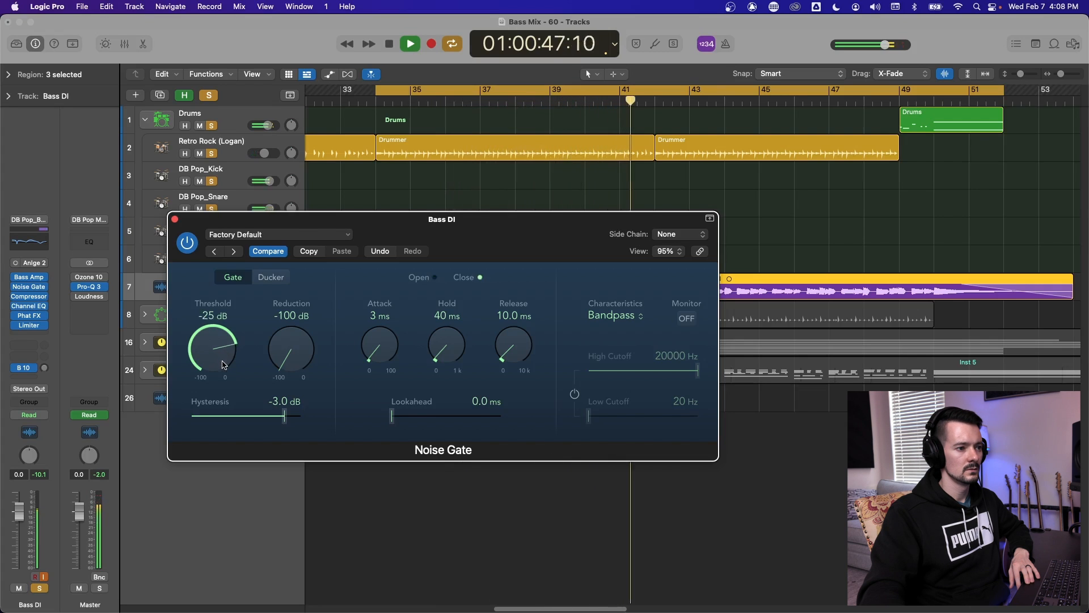
pyautogui.moveTo(514, 361); pyautogui.dragTo(514, 354)
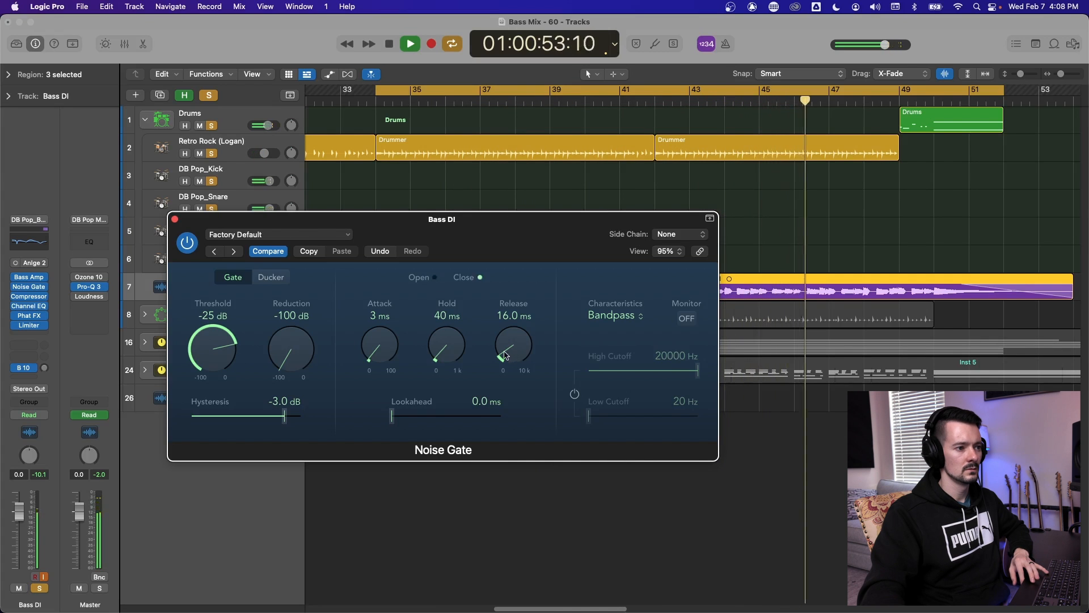
pyautogui.moveTo(391, 355); pyautogui.dragTo(391, 358)
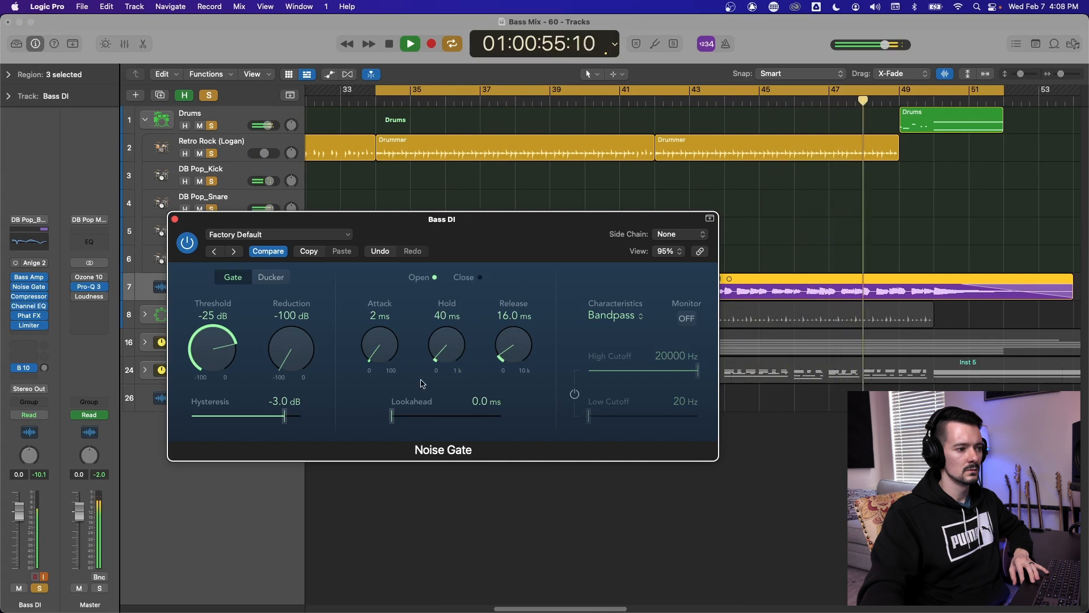
pyautogui.moveTo(212, 356); pyautogui.dragTo(211, 361)
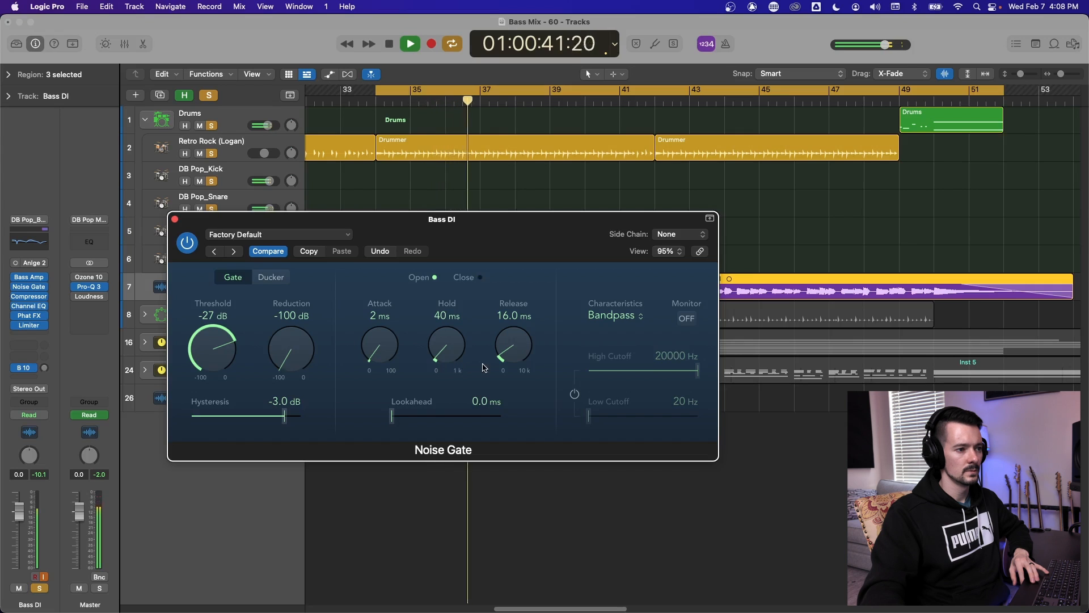
pyautogui.press('space')
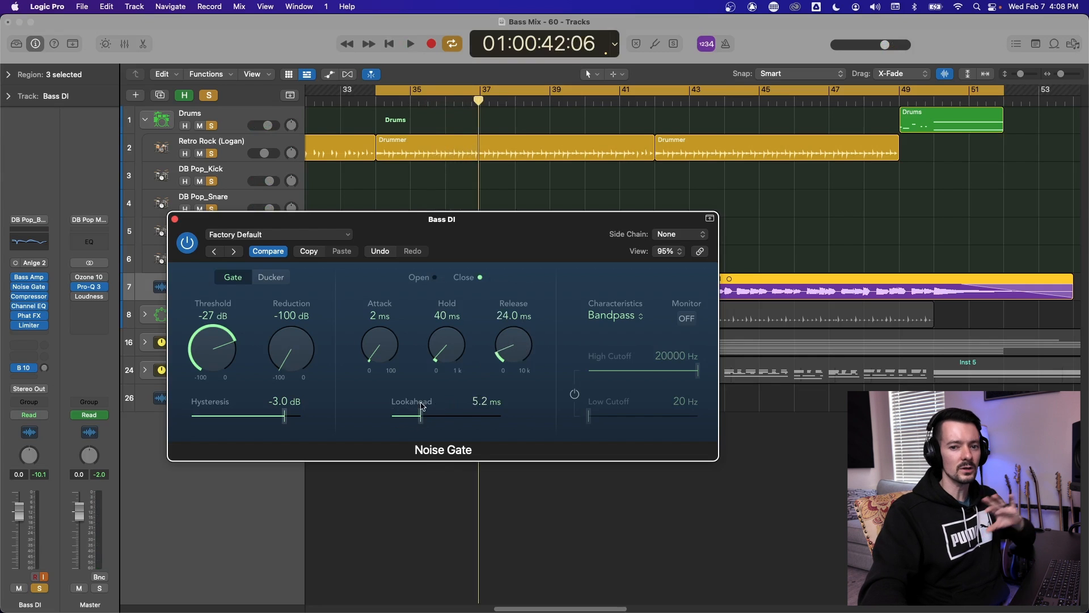
# - Take the drums out of solo and compare the isolated bass with the Noise Gate off and on, fine-tuning its threshold
pyautogui.press('space')
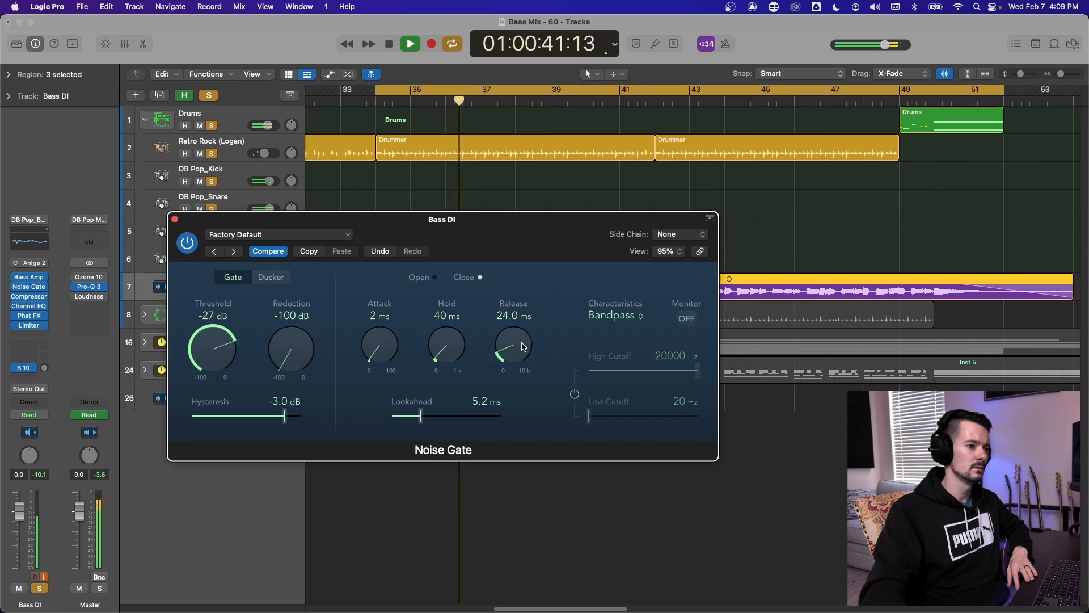
pyautogui.moveTo(318, 220); pyautogui.dragTo(465, 229)
pyautogui.click(211, 125)
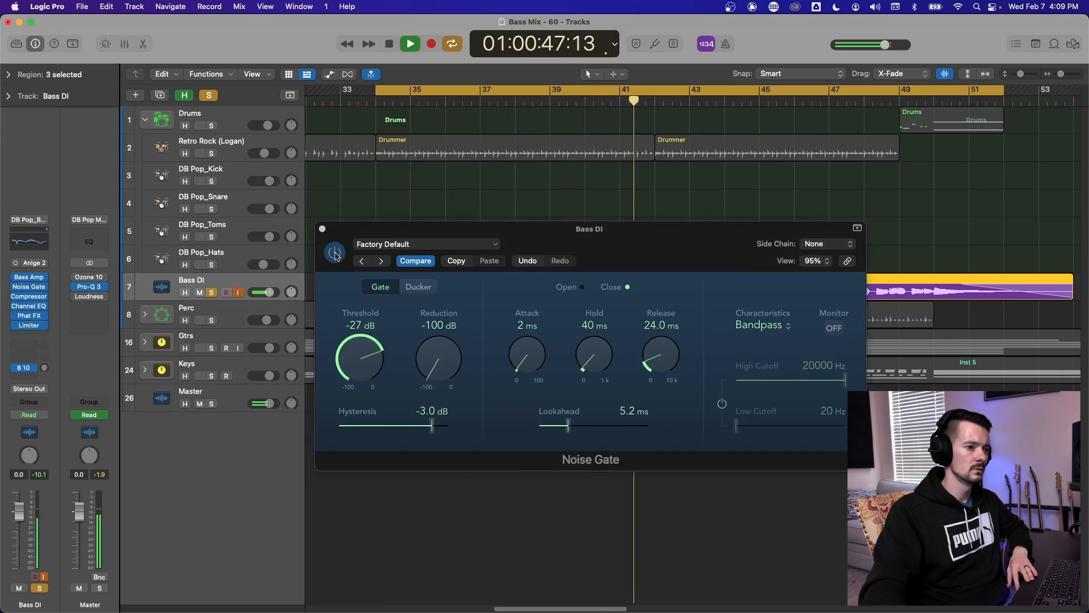
pyautogui.click(336, 256)
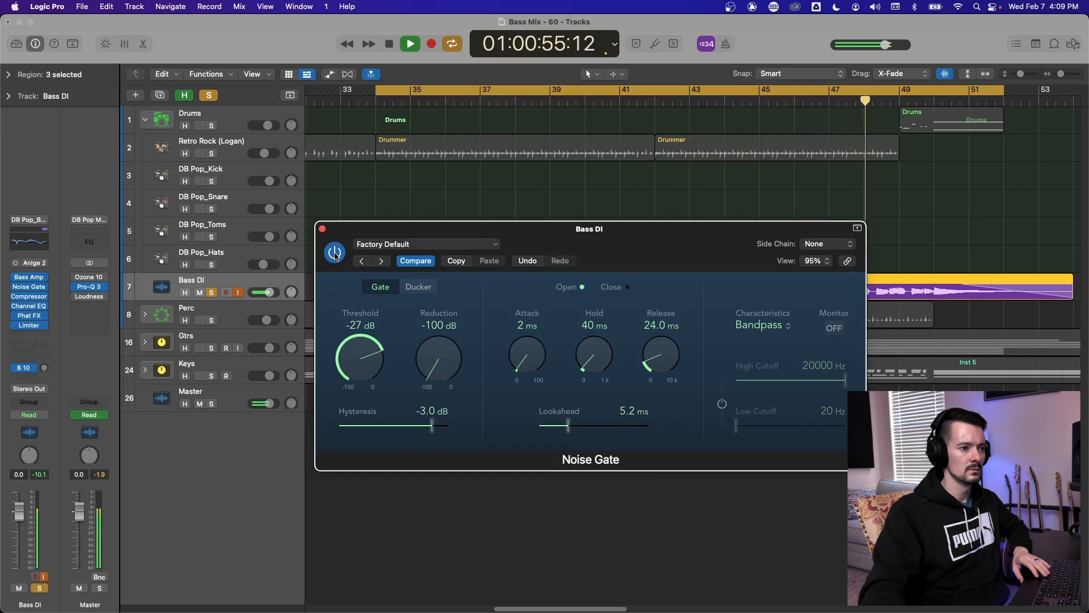
pyautogui.moveTo(369, 349); pyautogui.dragTo(369, 354)
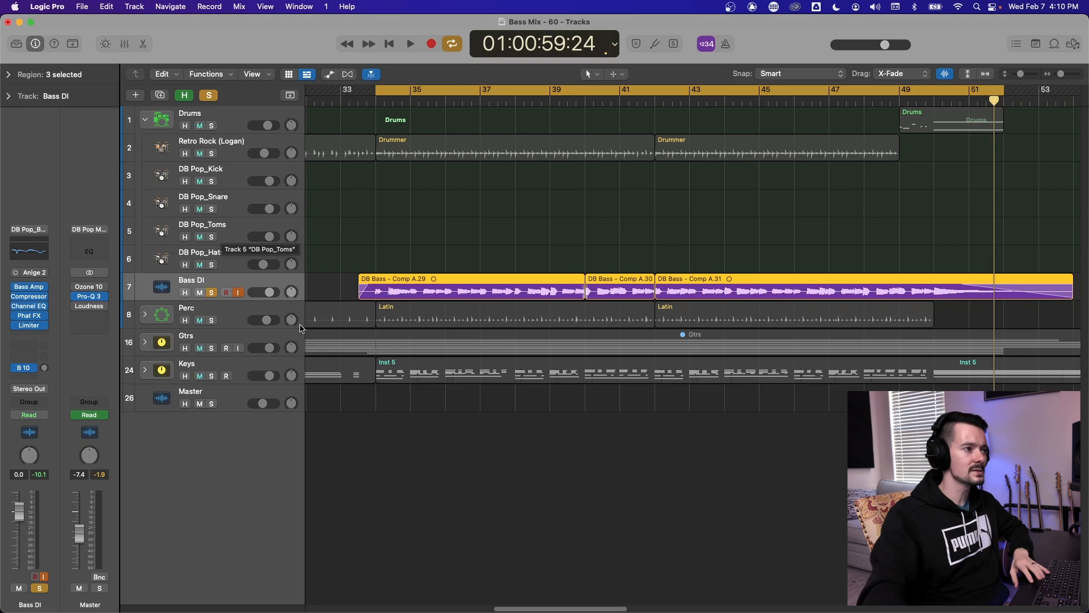
# - Solo the drum, Perc, Gtrs and Keys tracks with Bass DI, and compare playback with all Bass DI plug-ins bypassed and active
pyautogui.moveTo(211, 125); pyautogui.dragTo(211, 207)
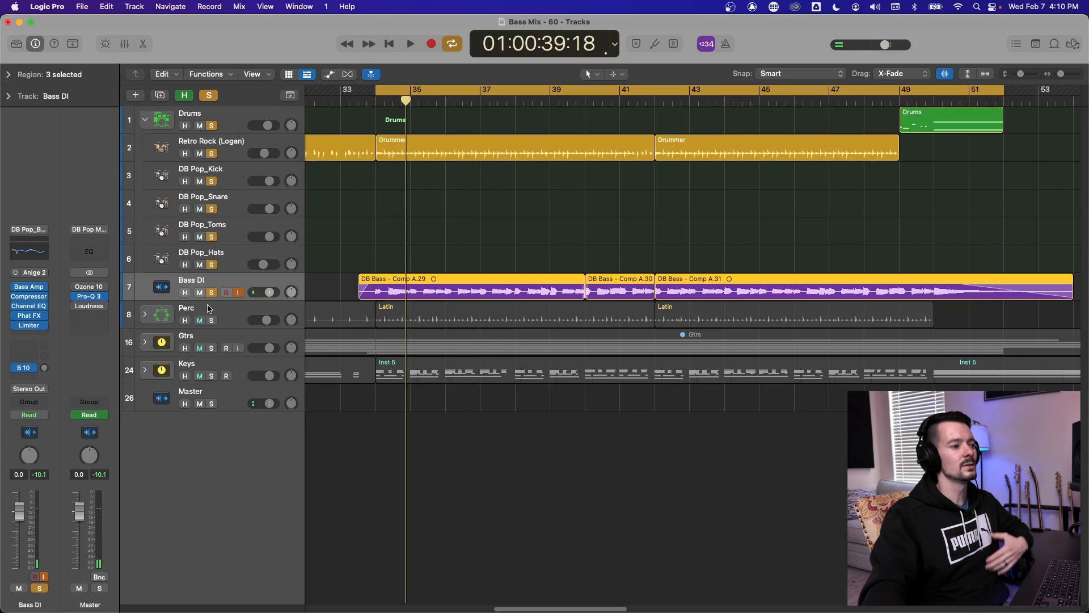
pyautogui.moveTo(208, 308); pyautogui.dragTo(209, 361)
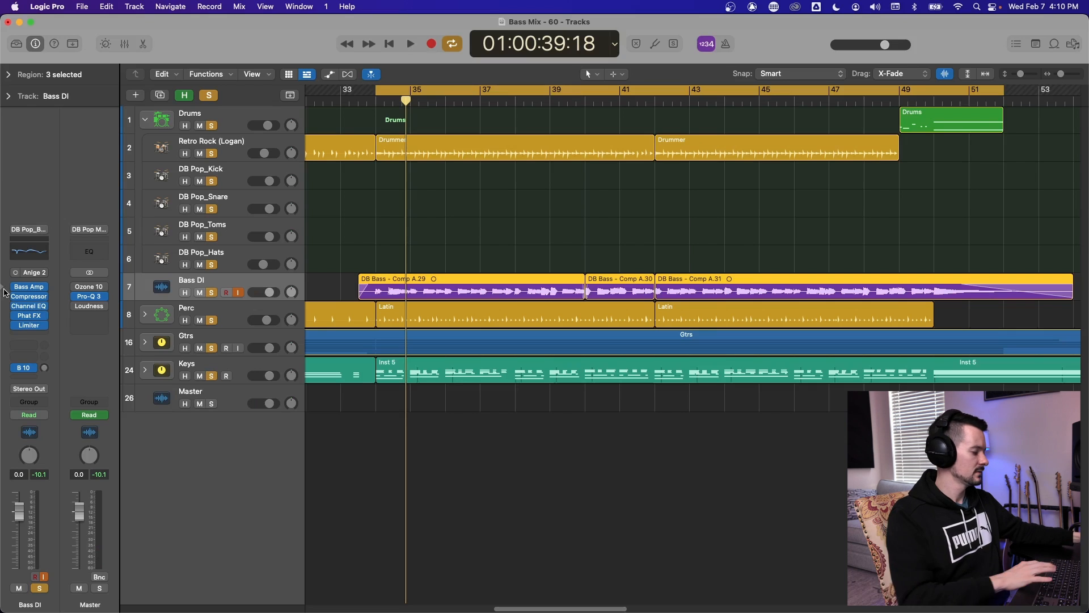
pyautogui.press('space')
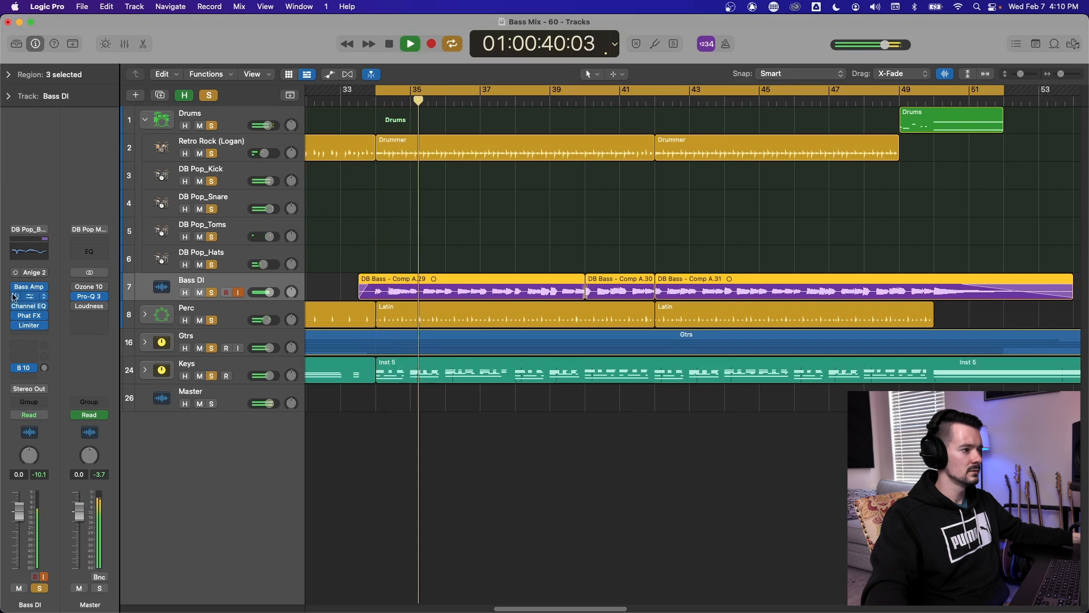
pyautogui.moveTo(14, 286); pyautogui.dragTo(15, 333)
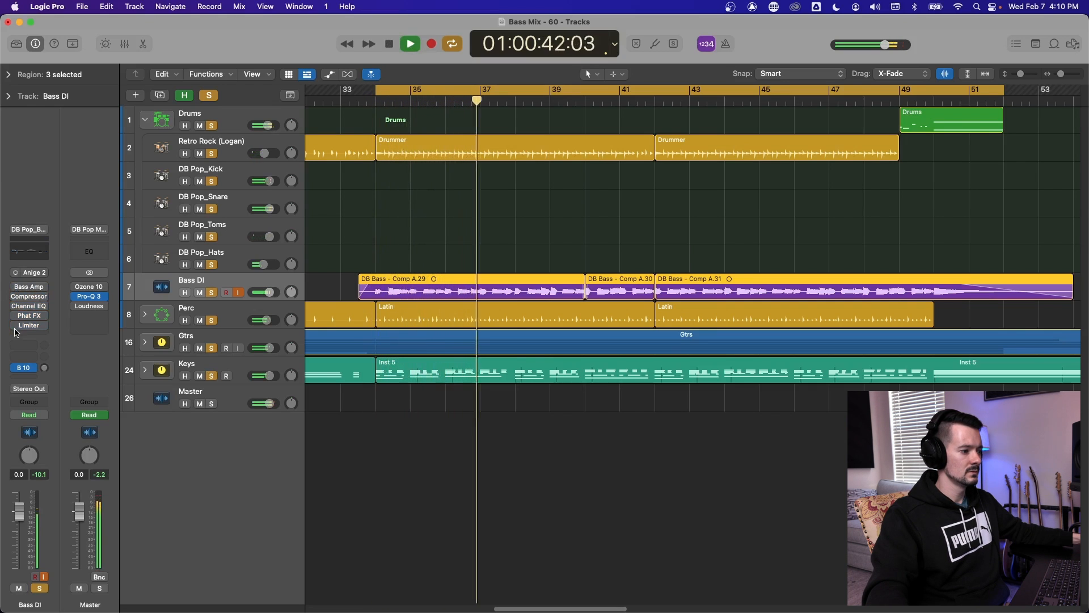
pyautogui.moveTo(15, 286); pyautogui.dragTo(17, 340)
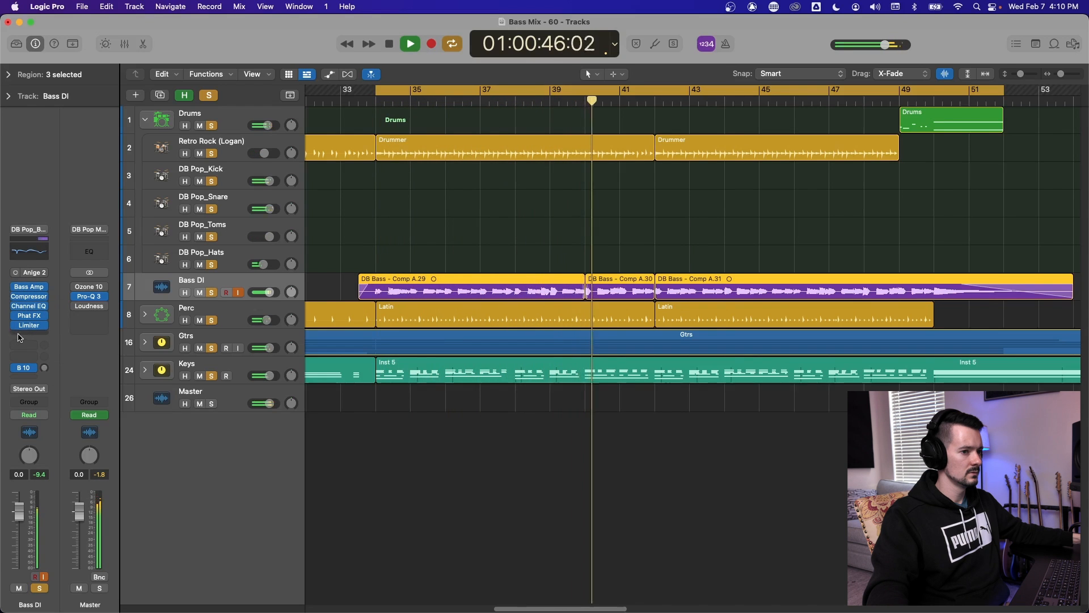
# - Lower the Bass DI fader to -2.3 dB and compare its whole plug-in chain off and on again in the full mix
pyautogui.moveTo(22, 513); pyautogui.dragTo(20, 519)
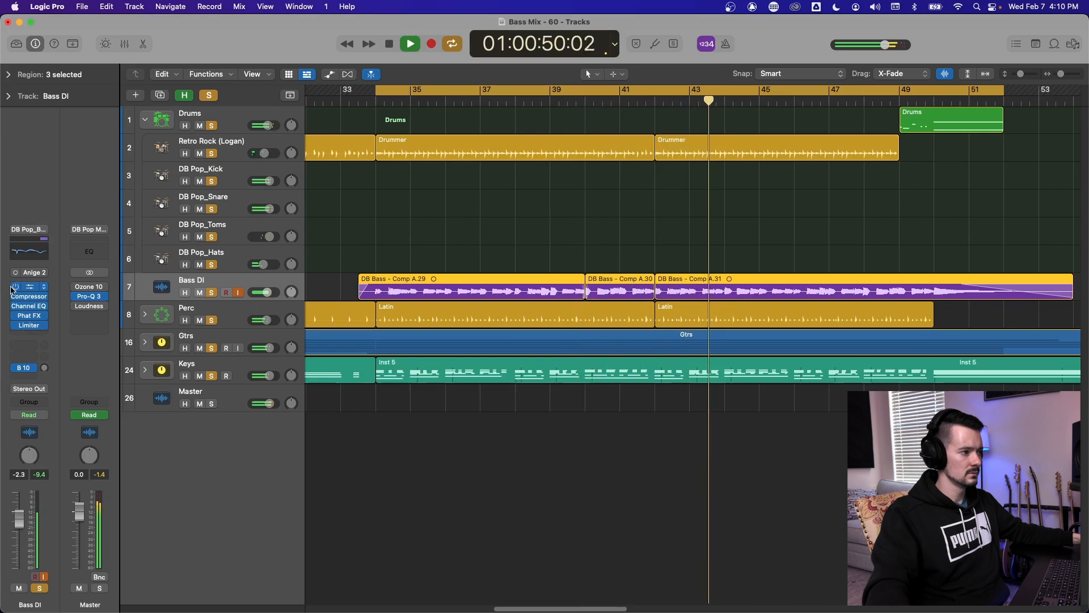
pyautogui.moveTo(14, 287); pyautogui.dragTo(20, 334)
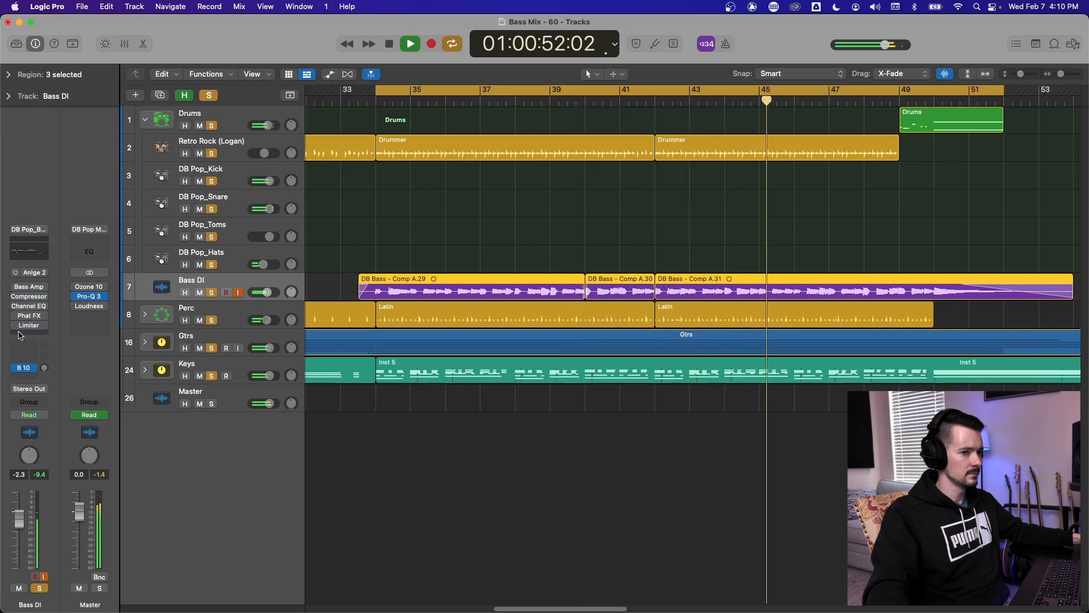
pyautogui.moveTo(15, 287); pyautogui.dragTo(19, 327)
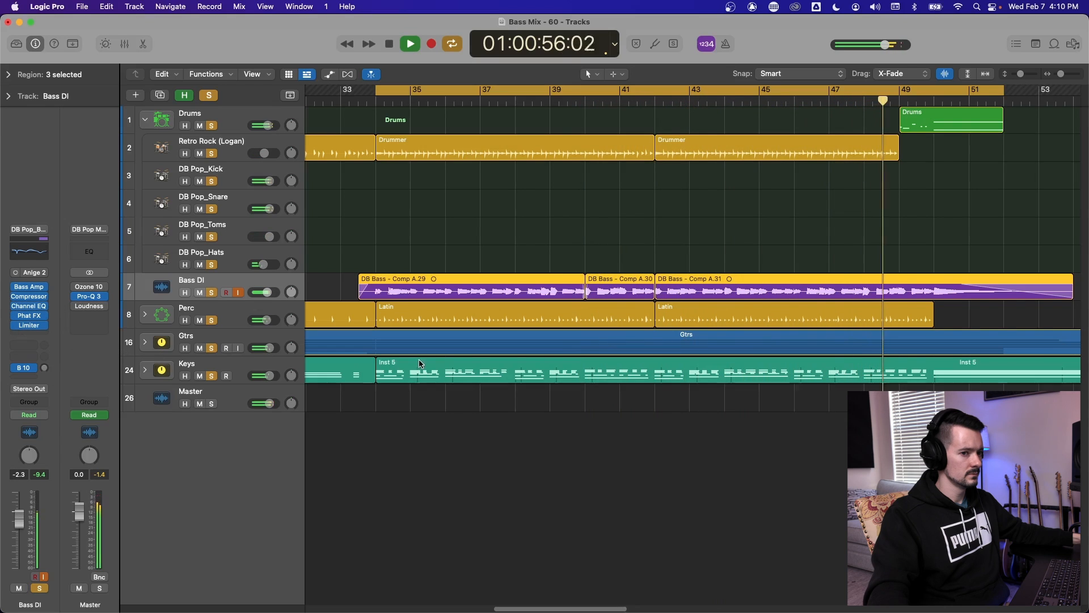